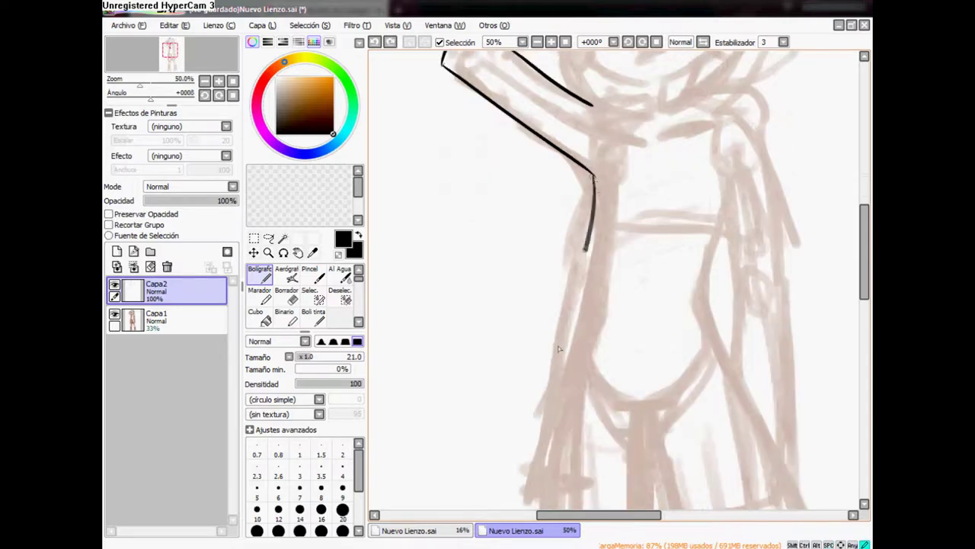
# Step: Ink the lower coat's sides, hems and front split over the sketch, and clean up excess line at the split with the eraser
pyautogui.moveTo(582, 304)
pyautogui.mouseDown()
pyautogui.moveTo(584, 197)
pyautogui.moveTo(563, 366)
pyautogui.moveTo(539, 403)
pyautogui.moveTo(662, 415)
pyautogui.moveTo(656, 477)
pyautogui.mouseUp()
pyautogui.moveTo(640, 267)
pyautogui.mouseDown()
pyautogui.moveTo(650, 469)
pyautogui.moveTo(613, 461)
pyautogui.mouseUp()
pyautogui.hotkey('ctrl', 'z')
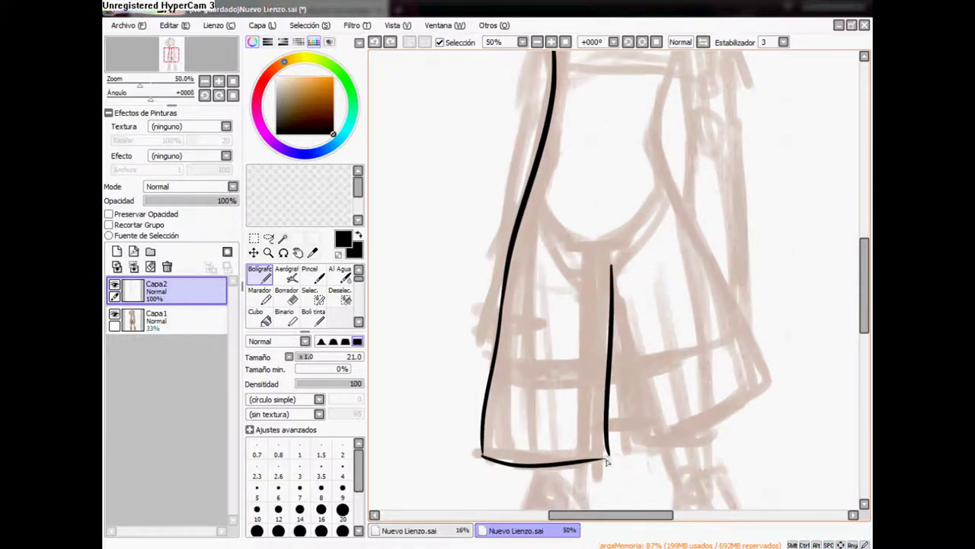
pyautogui.moveTo(613, 268); pyautogui.dragTo(644, 442)
pyautogui.moveTo(645, 442)
pyautogui.mouseDown()
pyautogui.moveTo(582, 454)
pyautogui.moveTo(584, 410)
pyautogui.mouseUp()
pyautogui.moveTo(698, 359); pyautogui.dragTo(698, 381)
pyautogui.moveTo(605, 239)
pyautogui.mouseDown()
pyautogui.moveTo(692, 413)
pyautogui.moveTo(694, 354)
pyautogui.moveTo(567, 381)
pyautogui.moveTo(600, 385)
pyautogui.mouseUp()
pyautogui.click(293, 300)
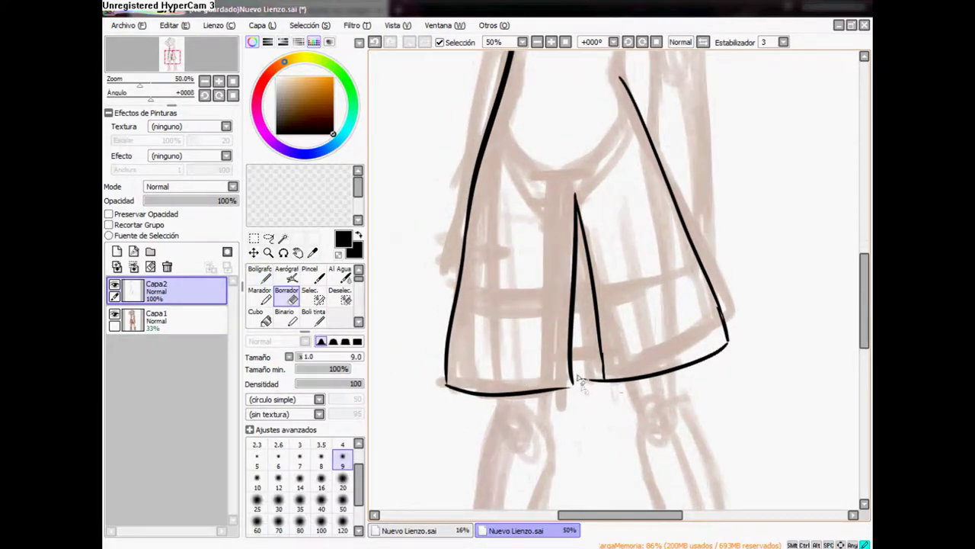
# Step: Ink the coat's right waist and the lowered arm's inner and outer edges with the pen, following the sketch
pyautogui.scroll(5, 602, 395)
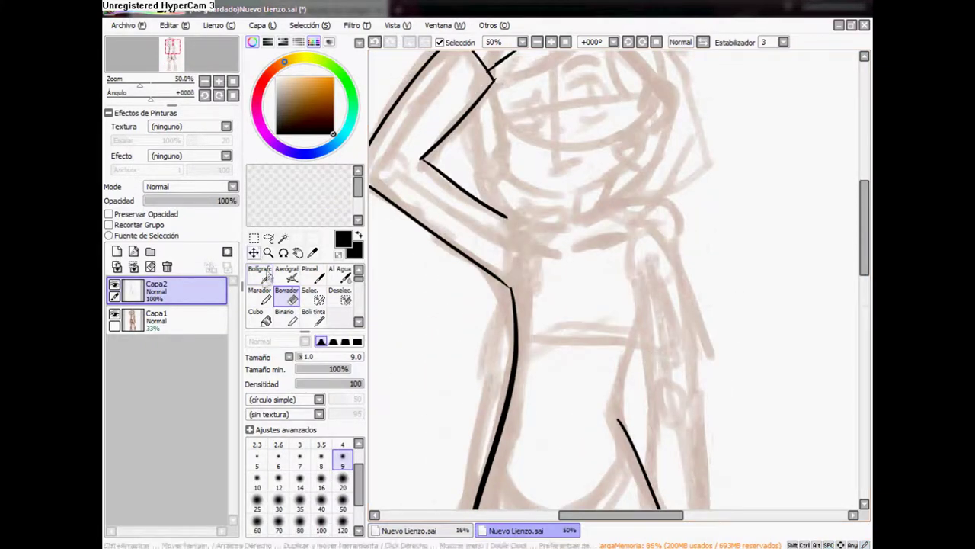
pyautogui.click(260, 274)
pyautogui.moveTo(617, 417); pyautogui.dragTo(639, 346)
pyautogui.scroll(-3, 708, 257)
pyautogui.scroll(-1, 686, 228)
pyautogui.moveTo(663, 136); pyautogui.dragTo(678, 315)
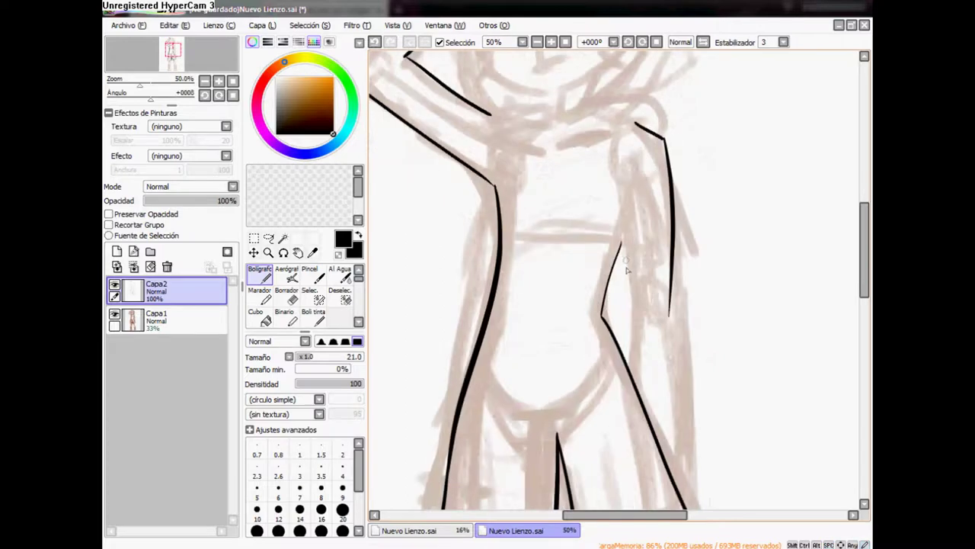
pyautogui.moveTo(614, 177); pyautogui.dragTo(631, 305)
pyautogui.scroll(-2, 631, 305)
pyautogui.moveTo(661, 204); pyautogui.dragTo(667, 374)
pyautogui.scroll(3, 622, 272)
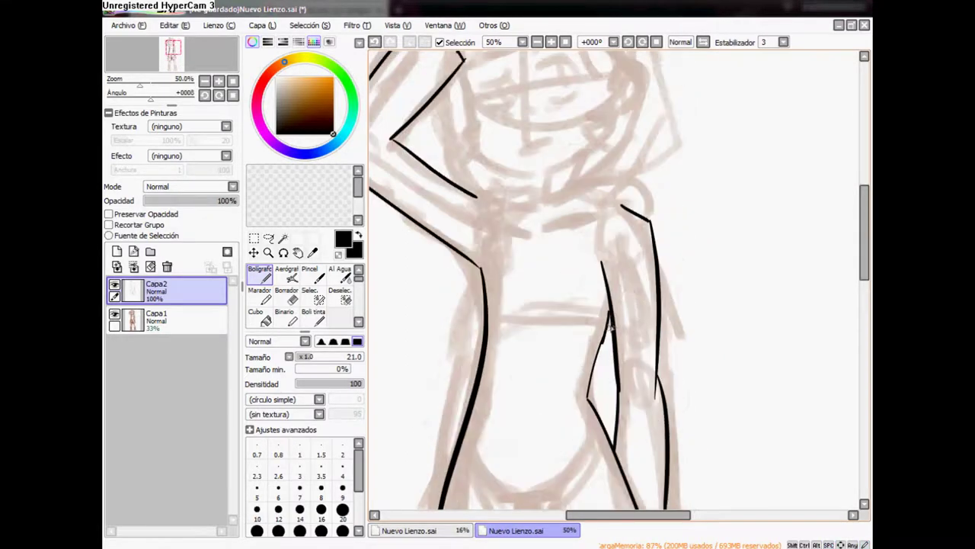
# Step: Ink the curved collar edge beside the raised arm and the face's jawline down to the chin
pyautogui.scroll(2, 614, 245)
pyautogui.hscroll(-1, 615, 245)
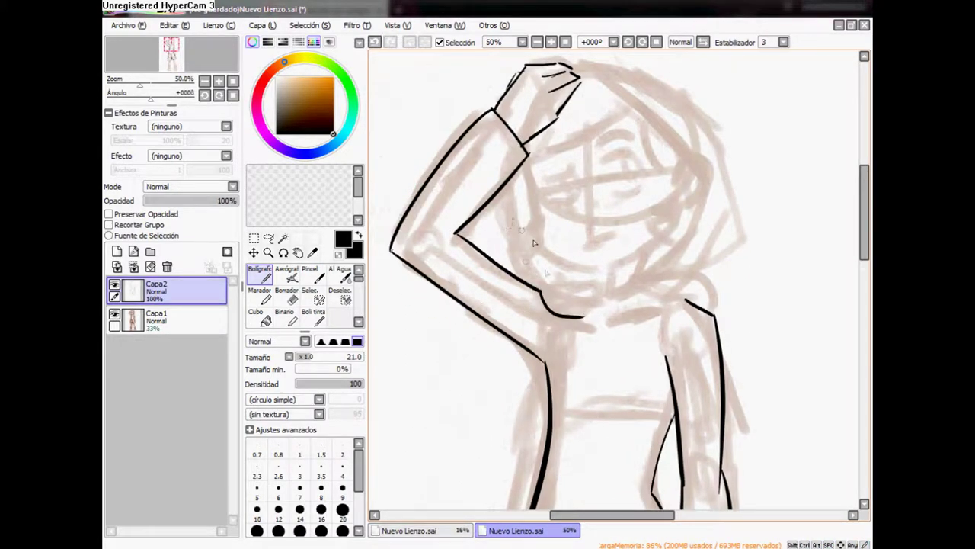
pyautogui.moveTo(534, 204)
pyautogui.mouseDown()
pyautogui.moveTo(619, 275)
pyautogui.moveTo(674, 231)
pyautogui.mouseUp()
pyautogui.scroll(1, 655, 242)
pyautogui.scroll(1, 697, 257)
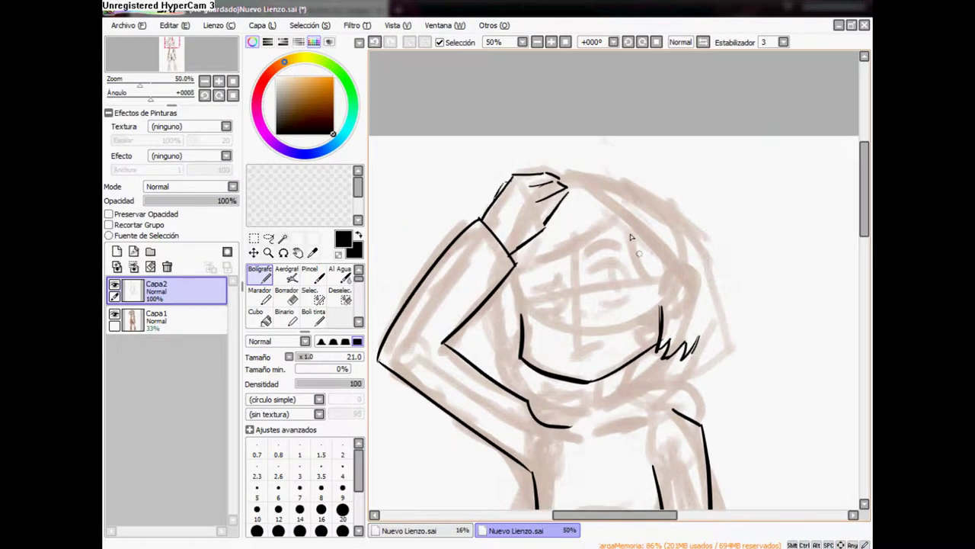
# Step: Ink the parted fringe and the hair strands with jagged tips on both sides of the face
pyautogui.moveTo(585, 231); pyautogui.dragTo(654, 320)
pyautogui.moveTo(655, 247); pyautogui.dragTo(664, 349)
pyautogui.moveTo(669, 313); pyautogui.dragTo(682, 301)
pyautogui.scroll(-1, 690, 301)
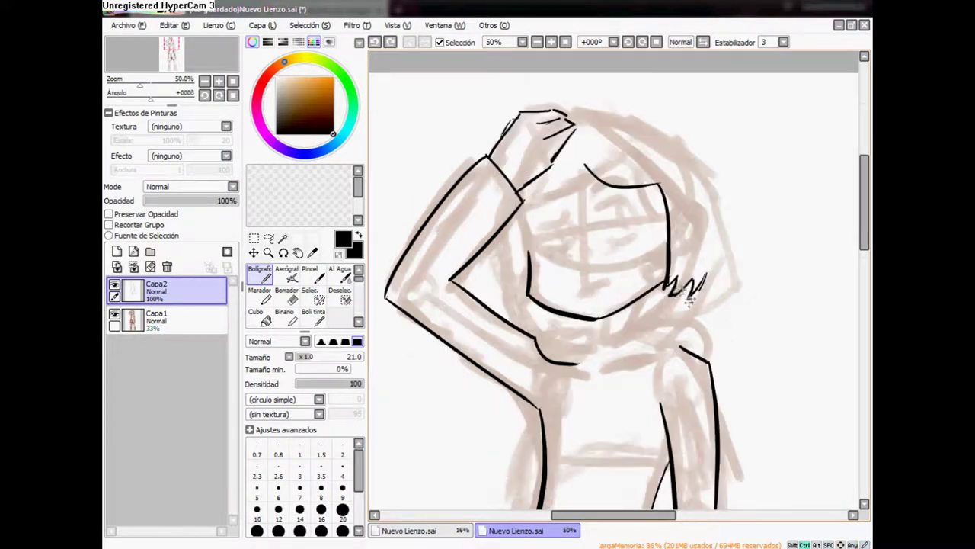
pyautogui.moveTo(580, 168); pyautogui.dragTo(512, 201)
pyautogui.scroll(-1, 506, 223)
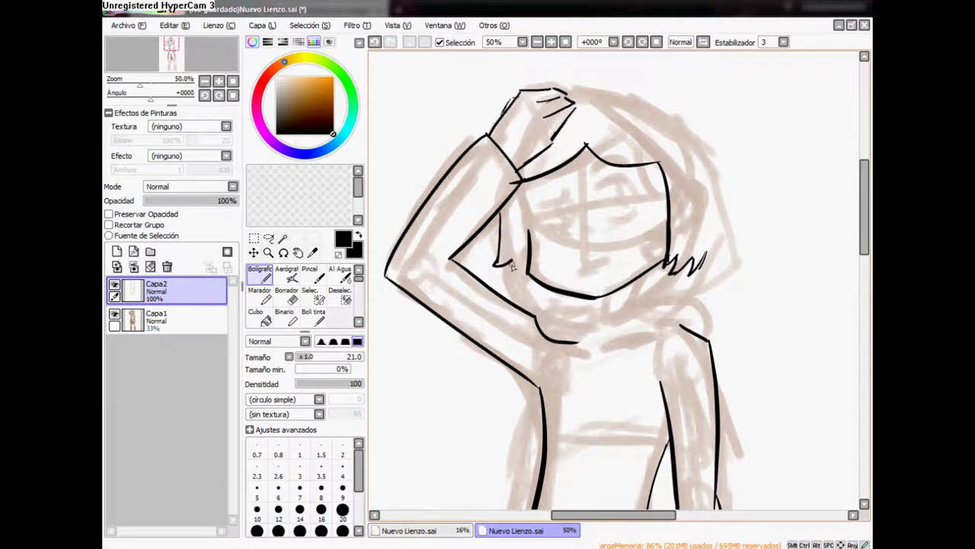
pyautogui.moveTo(506, 259); pyautogui.dragTo(503, 275)
# Step: Ink the small nose, the frowning mouth, the neck and the remaining folds of the collar
pyautogui.moveTo(595, 236); pyautogui.dragTo(588, 237)
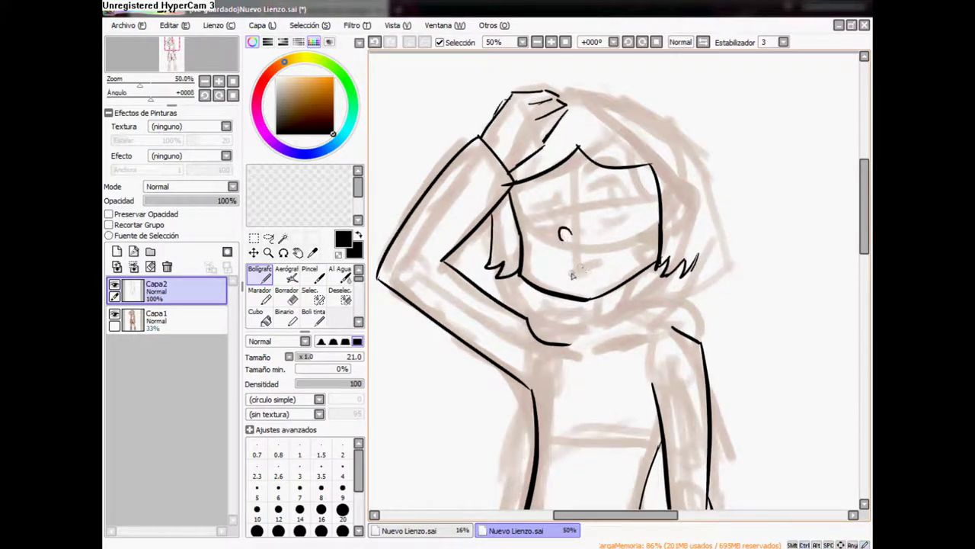
pyautogui.scroll(-1, 608, 265)
pyautogui.moveTo(599, 329); pyautogui.dragTo(658, 313)
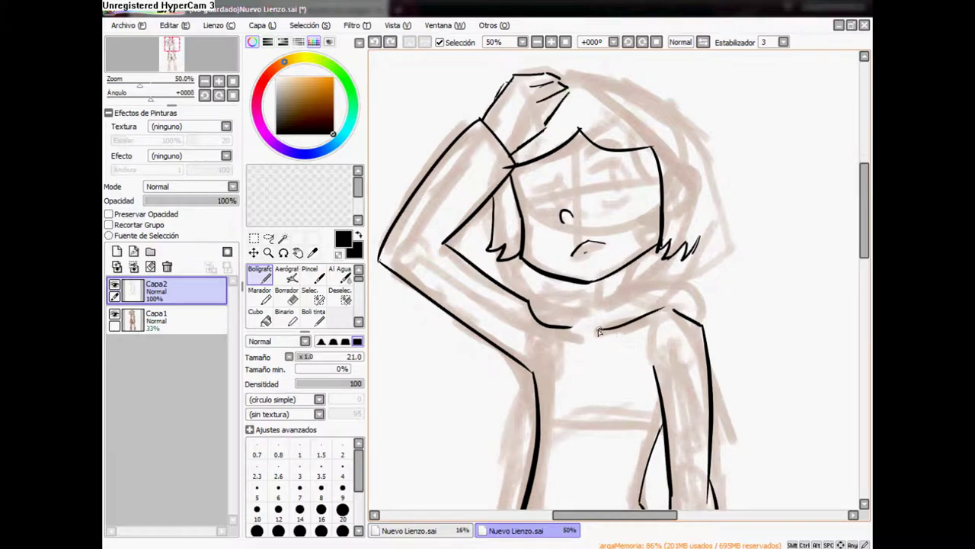
pyautogui.moveTo(599, 331)
pyautogui.mouseDown()
pyautogui.moveTo(594, 322)
pyautogui.moveTo(695, 320)
pyautogui.mouseUp()
pyautogui.moveTo(557, 231); pyautogui.dragTo(553, 222)
pyautogui.moveTo(586, 263)
pyautogui.mouseDown()
pyautogui.moveTo(587, 291)
pyautogui.moveTo(553, 276)
pyautogui.mouseUp()
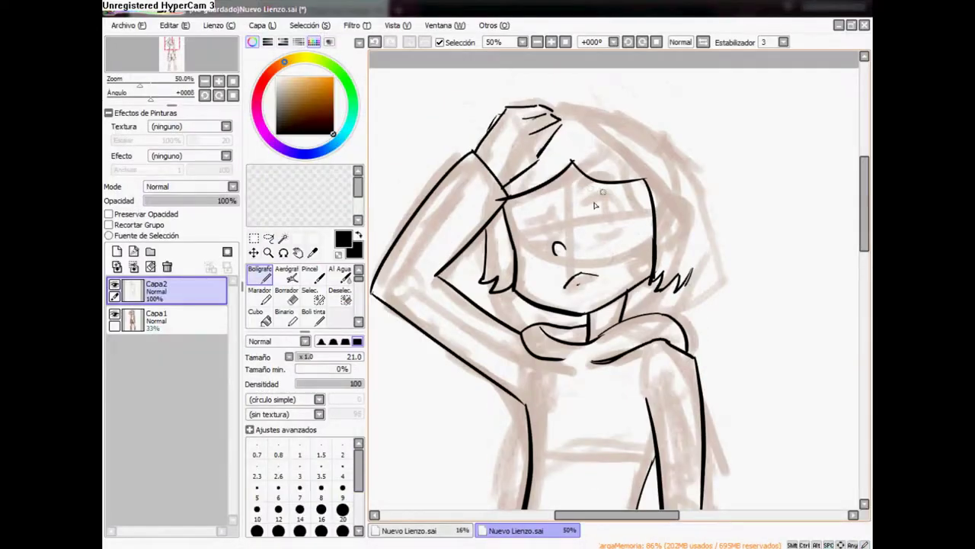
# Step: Ink the round right-hand eye with its lashes and oval iris at 75% zoom, retrying strokes until they fit
pyautogui.hotkey('ctrl', 'z')
pyautogui.hotkey('ctrl', '+')
pyautogui.moveTo(613, 229)
pyautogui.mouseDown()
pyautogui.moveTo(628, 260)
pyautogui.moveTo(602, 296)
pyautogui.mouseUp()
pyautogui.hotkey('ctrl', 'z')
pyautogui.hotkey('ctrl', 'y')
pyautogui.hotkey('ctrl', 'z')
pyautogui.hotkey('ctrl', 'y')
pyautogui.hotkey('ctrl', 'z')
pyautogui.hotkey('ctrl', 'y')
pyautogui.hotkey('ctrl', 'z')
pyautogui.moveTo(615, 221)
pyautogui.mouseDown()
pyautogui.moveTo(606, 296)
pyautogui.moveTo(642, 232)
pyautogui.moveTo(632, 246)
pyautogui.mouseUp()
pyautogui.scroll(-1, 638, 254)
pyautogui.moveTo(615, 207); pyautogui.dragTo(612, 219)
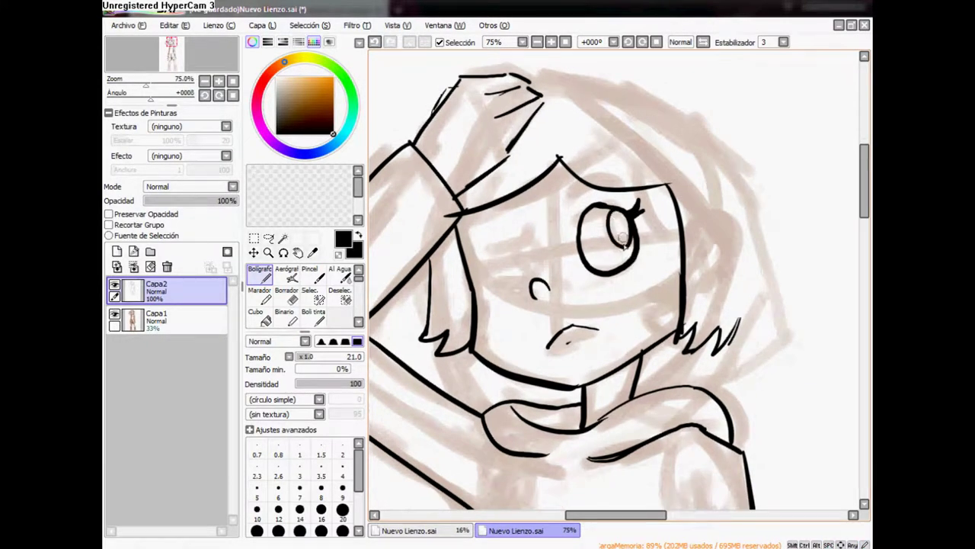
# Step: Undo the eye's iris and rework the lashes at its outer corner
pyautogui.hotkey('ctrl', 'z')
pyautogui.hotkey('ctrl', 'z')
pyautogui.hotkey('ctrl', 'y')
pyautogui.hotkey('ctrl', 'z')
pyautogui.hotkey('ctrl', 'y')
pyautogui.hotkey('ctrl', 'z')
pyautogui.hscroll(1, 615, 221)
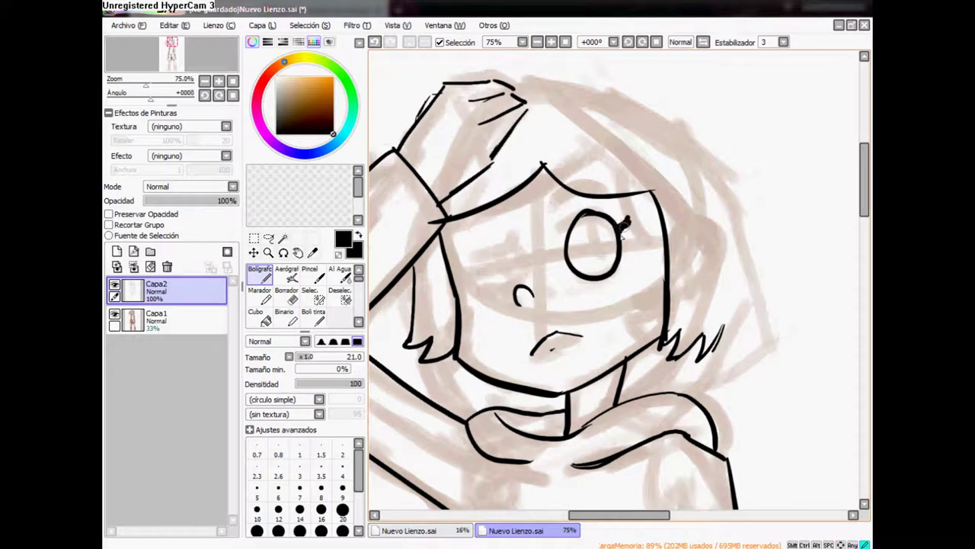
# Step: Lasso the finished eye and place a copy on a new layer on the other side of the face
pyautogui.hscroll(-1, 610, 236)
pyautogui.click(254, 238)
pyautogui.click(268, 238)
pyautogui.moveTo(572, 293)
pyautogui.mouseDown()
pyautogui.moveTo(660, 279)
pyautogui.moveTo(495, 327)
pyautogui.mouseUp()
# Step: Turn the copied eye half-closed with a slanted lid, erasing the part above it and moving the lashes to its outer corner
pyautogui.click(287, 296)
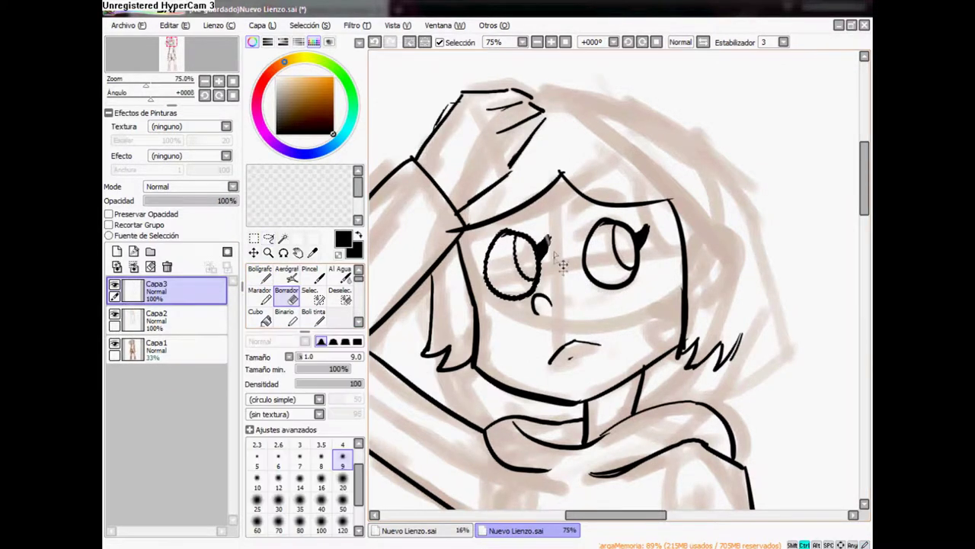
pyautogui.press('n')
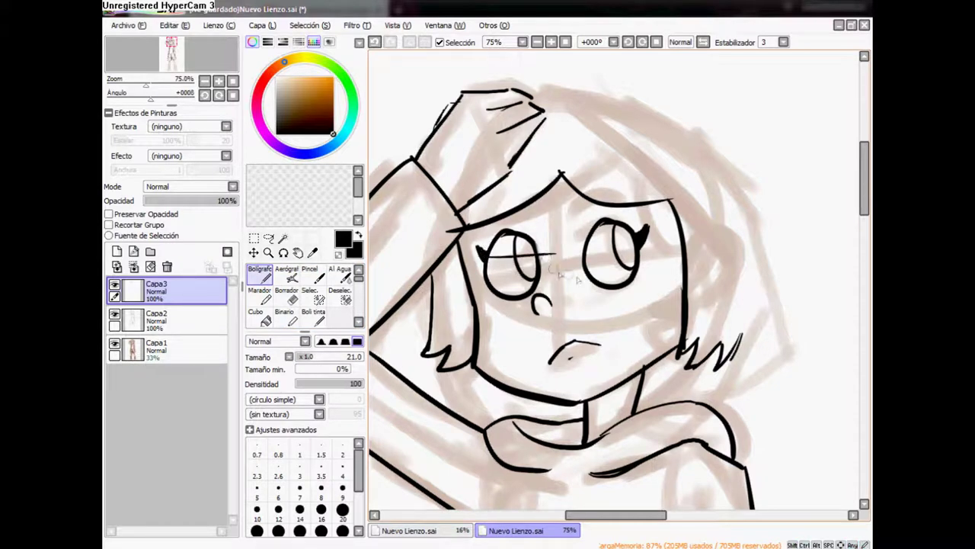
pyautogui.moveTo(499, 264); pyautogui.dragTo(511, 245)
pyautogui.press('e')
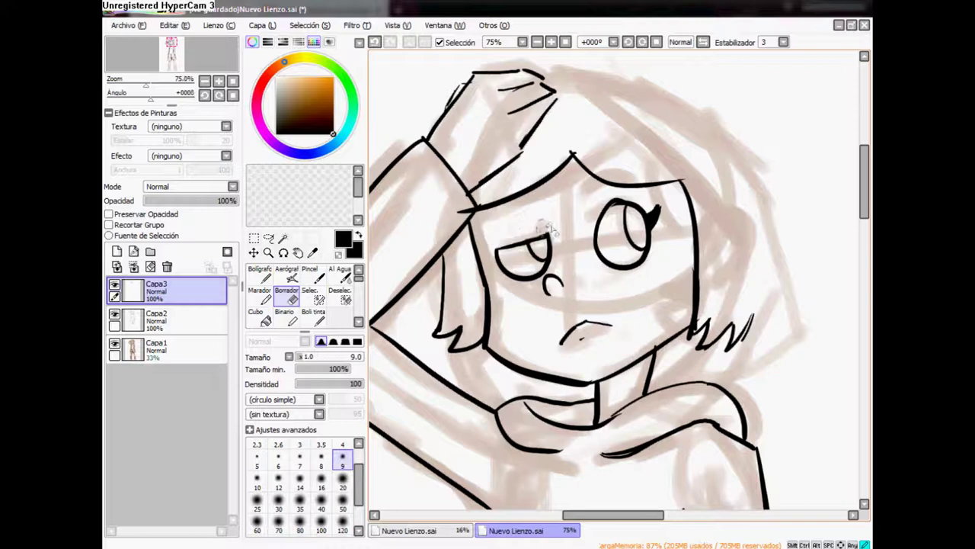
pyautogui.press('n')
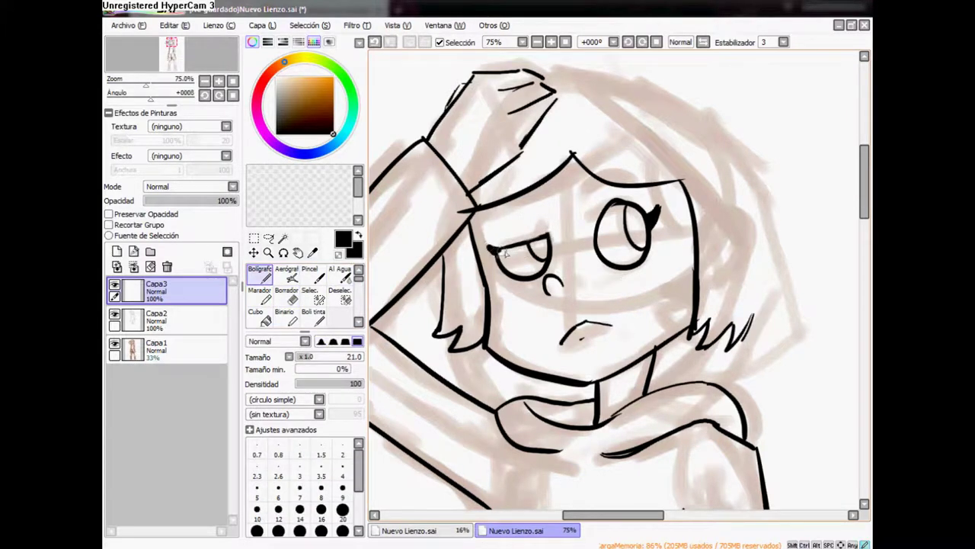
# Step: Ink a slanted eyebrow over the half-closed eye and an arched one over the round eye
pyautogui.moveTo(552, 218); pyautogui.dragTo(547, 275)
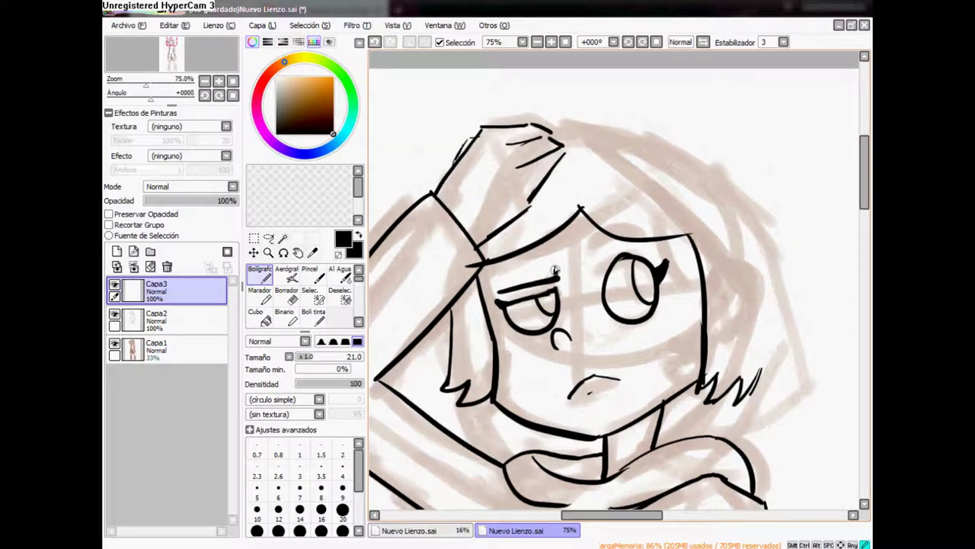
pyautogui.hotkey('ctrl', 'z')
pyautogui.moveTo(499, 299); pyautogui.dragTo(555, 283)
pyautogui.moveTo(589, 242); pyautogui.dragTo(653, 240)
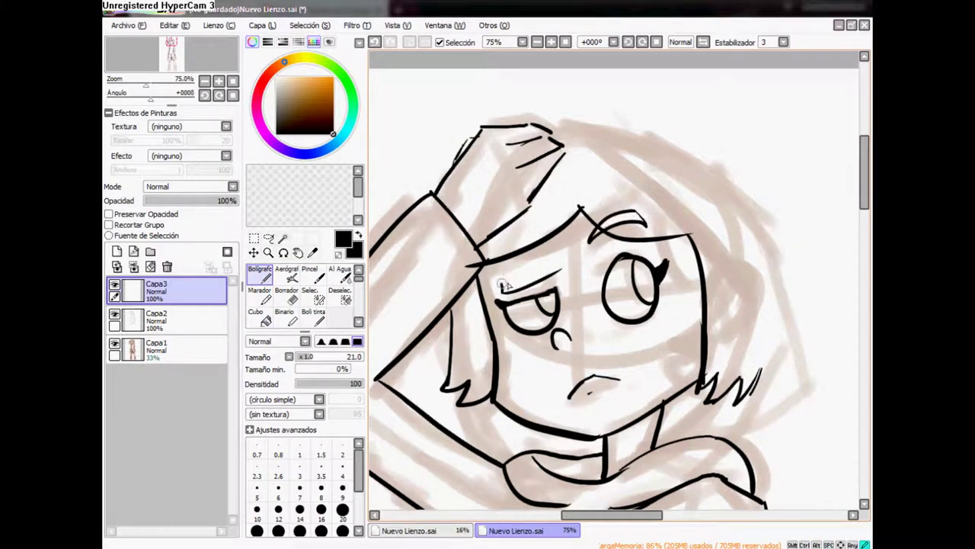
pyautogui.moveTo(568, 286); pyautogui.dragTo(578, 277)
pyautogui.moveTo(645, 351)
pyautogui.mouseDown()
pyautogui.moveTo(623, 273)
pyautogui.moveTo(608, 299)
pyautogui.mouseUp()
# Step: Merge the half-closed eye's layer Capa3 down into the line art layer Capa2
pyautogui.press('e')
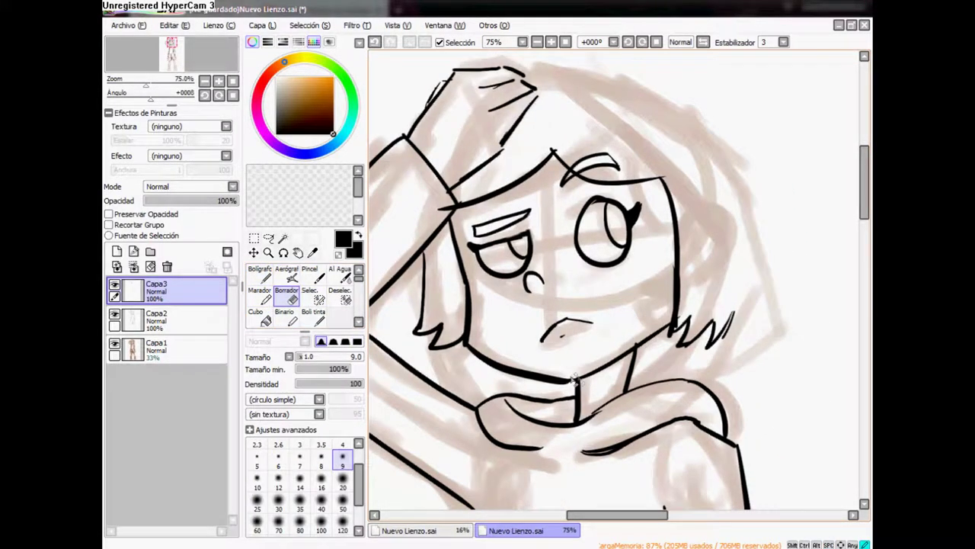
pyautogui.hotkey('alt', '[')
pyautogui.moveTo(212, 283); pyautogui.dragTo(167, 266)
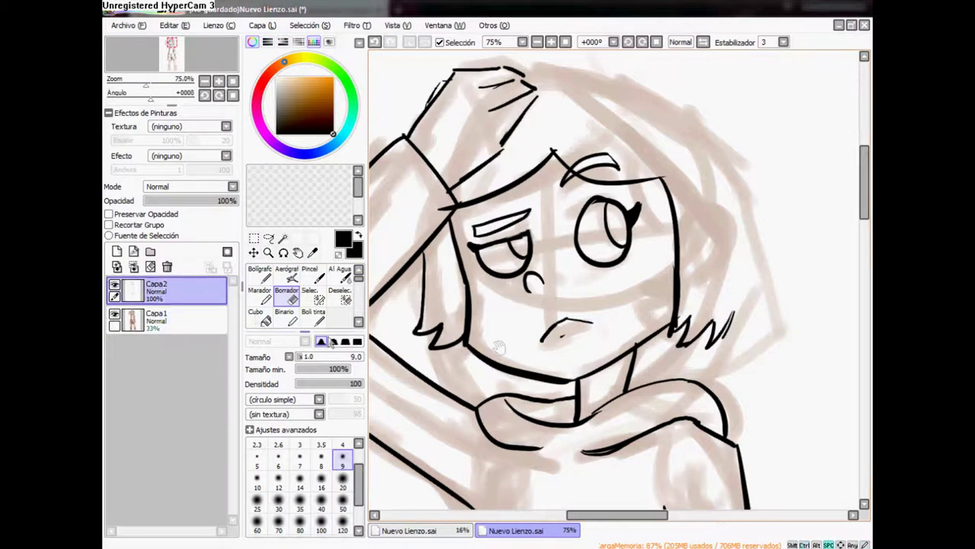
# Step: Ink the outer hair outline across the crown and down the right side of the head
pyautogui.press('n')
pyautogui.scroll(3, 610, 282)
pyautogui.moveTo(629, 169); pyautogui.dragTo(671, 183)
pyautogui.moveTo(660, 149); pyautogui.dragTo(710, 319)
pyautogui.hotkey('ctrl', 'z')
pyautogui.moveTo(663, 149)
pyautogui.mouseDown()
pyautogui.moveTo(728, 419)
pyautogui.moveTo(724, 362)
pyautogui.mouseUp()
pyautogui.hotkey('ctrl', 'z')
pyautogui.scroll(-1, 723, 372)
pyautogui.hotkey('ctrl', 'z')
pyautogui.moveTo(522, 137); pyautogui.dragTo(647, 130)
# Step: Ink the coat's centre front line and two flapped pockets, and try small round buttons down the chest
pyautogui.scroll(-3, 571, 228)
pyautogui.click(205, 81)
pyautogui.moveTo(554, 148); pyautogui.dragTo(556, 381)
pyautogui.scroll(-3, 572, 305)
pyautogui.scroll(3, 577, 345)
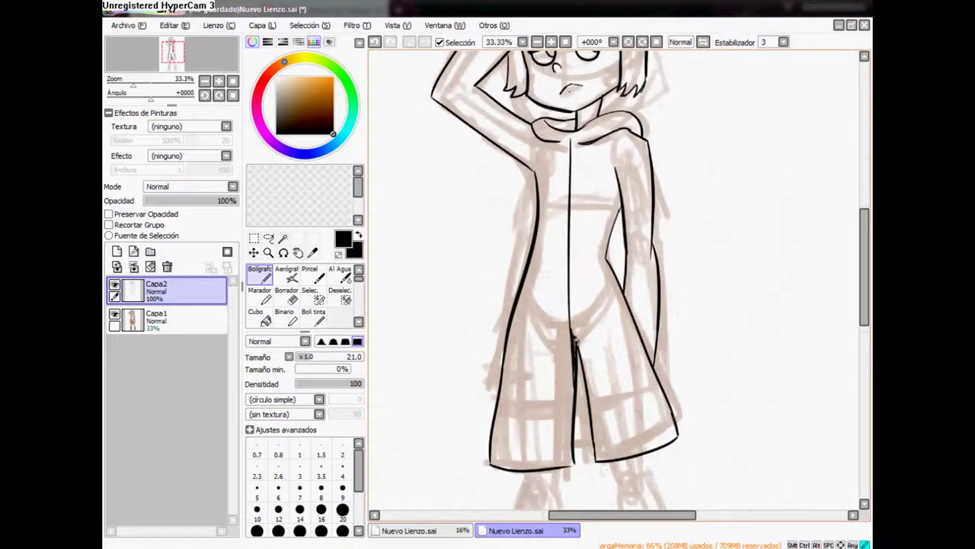
pyautogui.scroll(3, 577, 344)
pyautogui.scroll(-2, 599, 348)
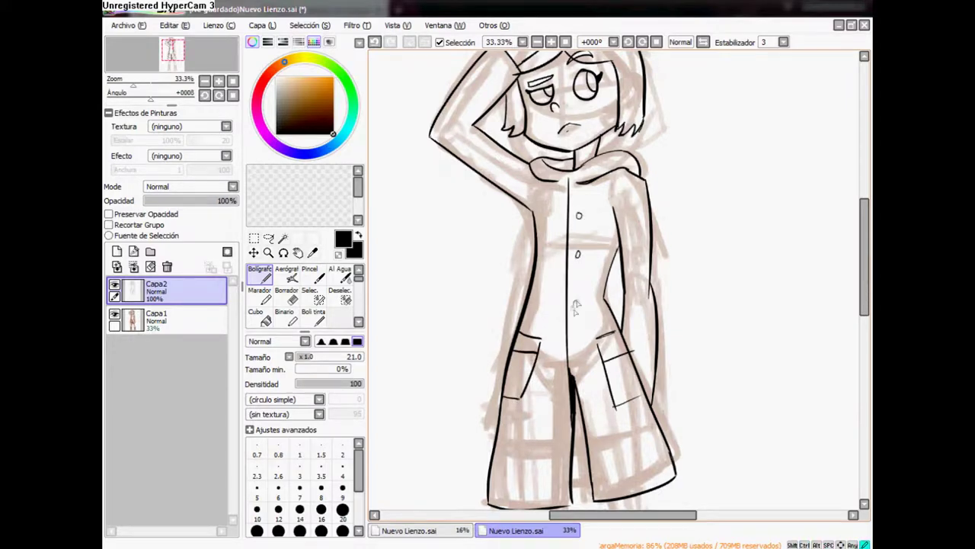
pyautogui.scroll(1, 577, 306)
# Step: Ink both legs below the coat hem and the left boot's cuff and shaft
pyautogui.scroll(-4, 542, 240)
pyautogui.moveTo(584, 273)
pyautogui.mouseDown()
pyautogui.moveTo(577, 242)
pyautogui.moveTo(663, 336)
pyautogui.mouseUp()
pyautogui.moveTo(666, 230); pyautogui.dragTo(685, 332)
pyautogui.scroll(-1, 610, 320)
pyautogui.moveTo(533, 300)
pyautogui.mouseDown()
pyautogui.moveTo(563, 306)
pyautogui.moveTo(527, 368)
pyautogui.mouseUp()
pyautogui.scroll(-1, 560, 333)
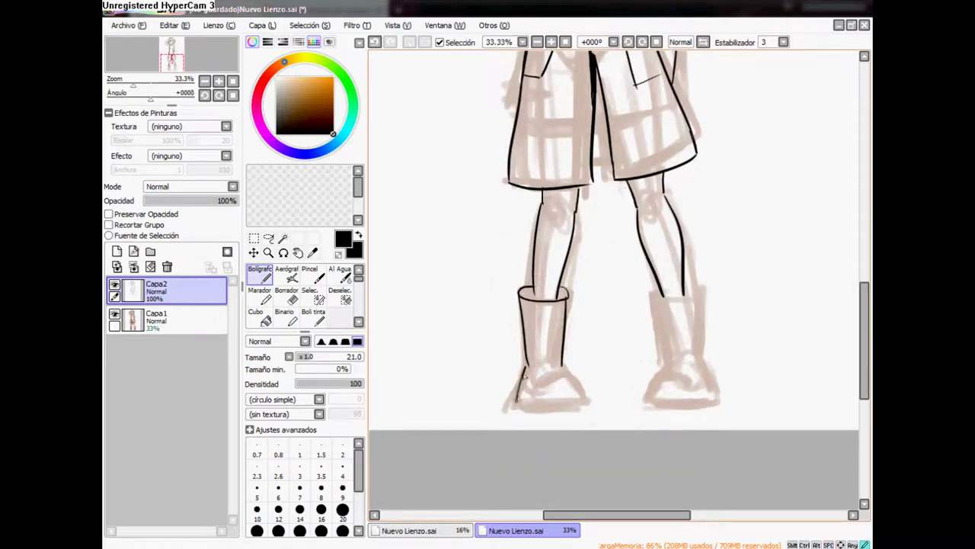
# Step: Ink the right boot's cuff, shaft and foot, and complete the left boot's foot
pyautogui.scroll(-1, 703, 297)
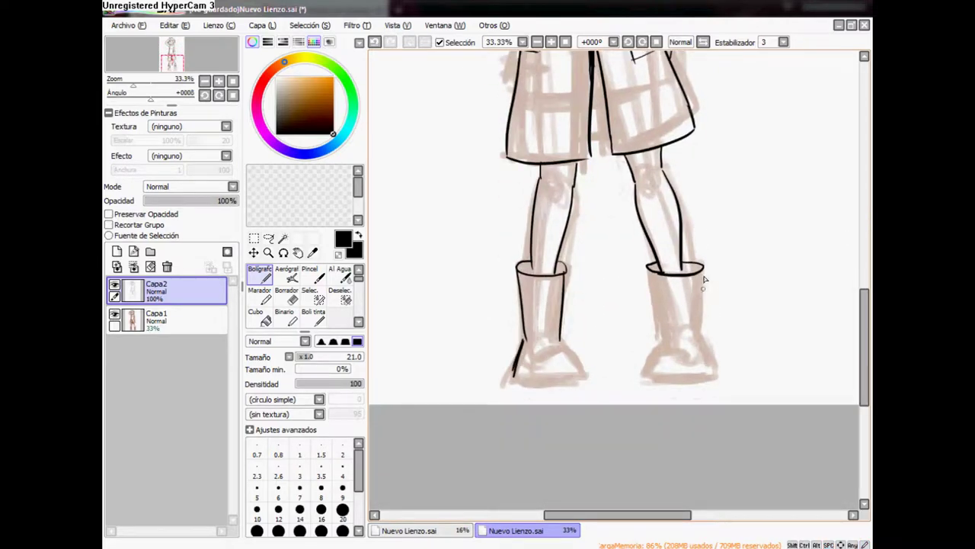
pyautogui.hotkey('ctrl', 'z')
pyautogui.hotkey('ctrl', 'z')
pyautogui.moveTo(697, 273); pyautogui.dragTo(713, 347)
pyautogui.scroll(-1, 703, 354)
pyautogui.moveTo(648, 268)
pyautogui.mouseDown()
pyautogui.moveTo(703, 358)
pyautogui.moveTo(656, 324)
pyautogui.moveTo(638, 343)
pyautogui.moveTo(657, 344)
pyautogui.moveTo(630, 351)
pyautogui.moveTo(652, 341)
pyautogui.mouseUp()
pyautogui.hotkey('ctrl', 'z')
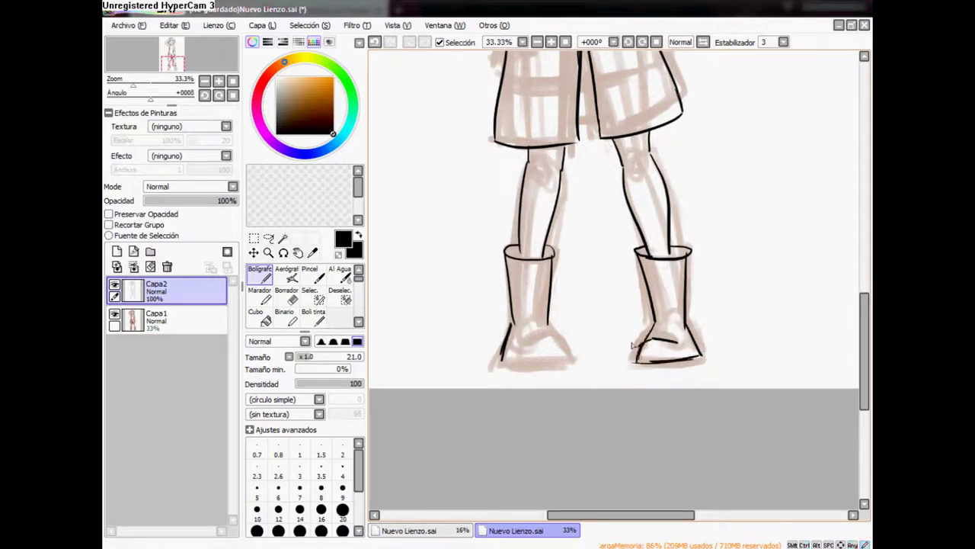
pyautogui.scroll(10, 547, 336)
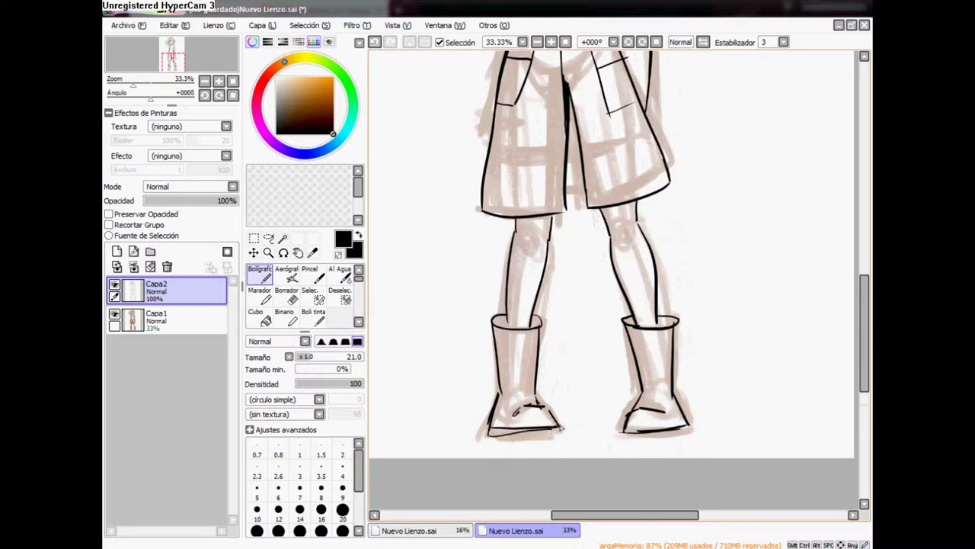
pyautogui.hotkey('alt', 'Tab')
pyautogui.hotkey('ctrl', 'Tab')
pyautogui.hotkey('alt', 'Tab')
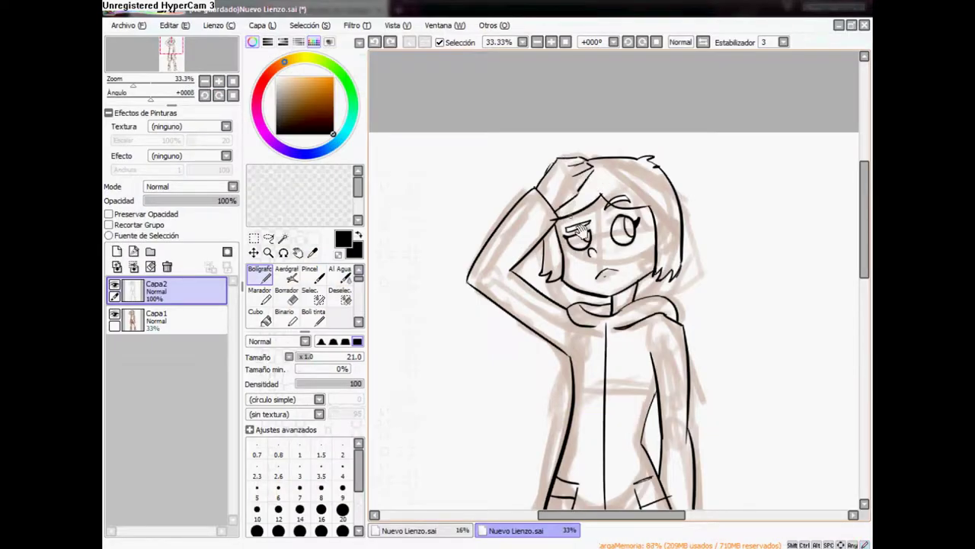
pyautogui.moveTo(601, 200); pyautogui.dragTo(581, 142)
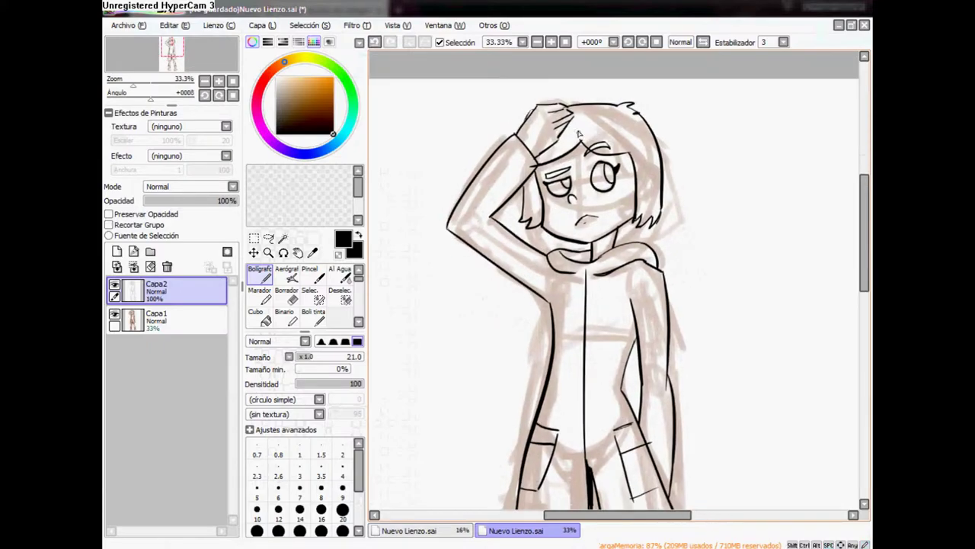
pyautogui.hotkey('alt', 'Tab')
pyautogui.hotkey('alt', 'Tab')
# Step: Dot freckles across the nose and cheeks and add thin lip lines around the mouth at 75% zoom
pyautogui.scroll(3, 618, 201)
pyautogui.scroll(-4, 547, 190)
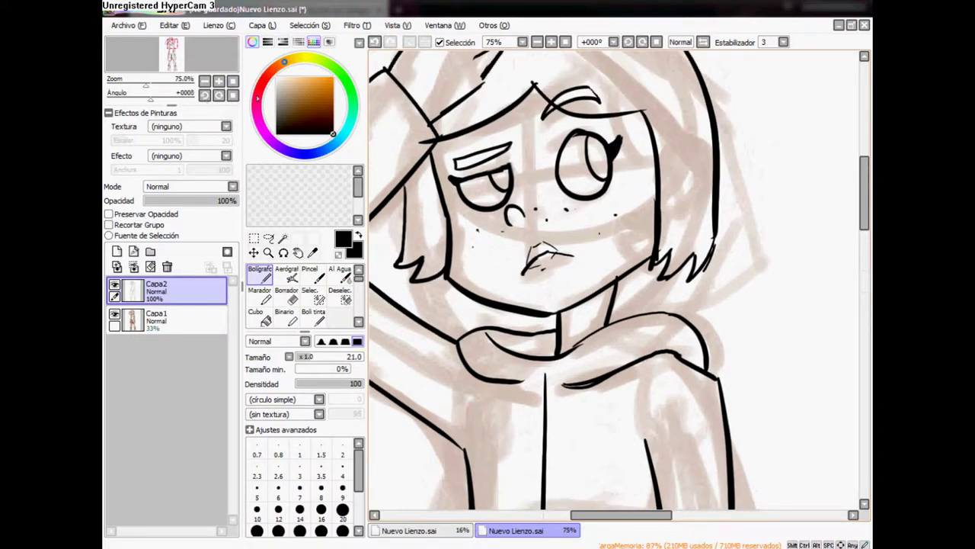
# Step: Delete the sketch layer Capa1 and paint colour swatches beside the figure on a new layer, using Coraline_Jones.png as reference
pyautogui.moveTo(146, 313); pyautogui.dragTo(166, 266)
pyautogui.scroll(-1, 533, 229)
pyautogui.scroll(2, 533, 228)
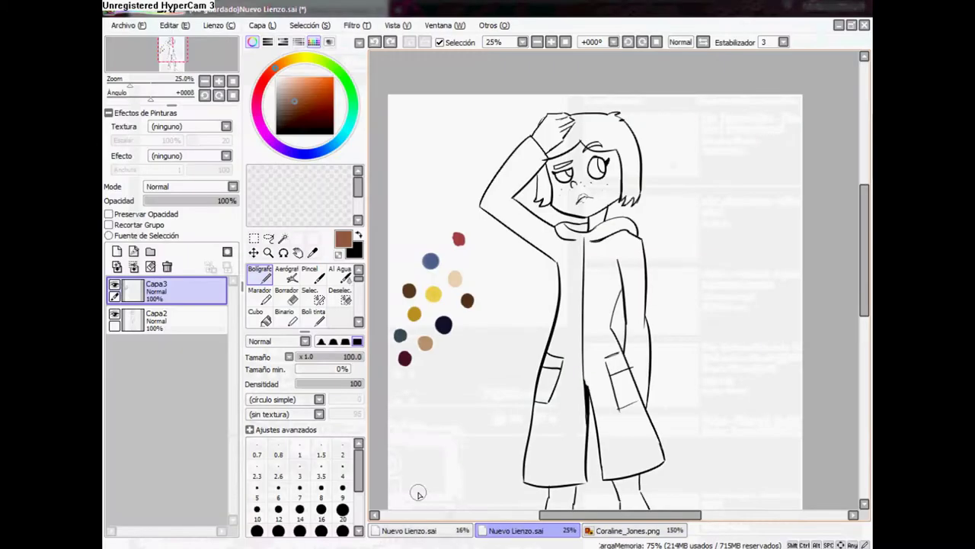
# Step: Paint the face, neck and raised hand in beige skin colour on new layer Capa4, placed below the line art
pyautogui.click(218, 81)
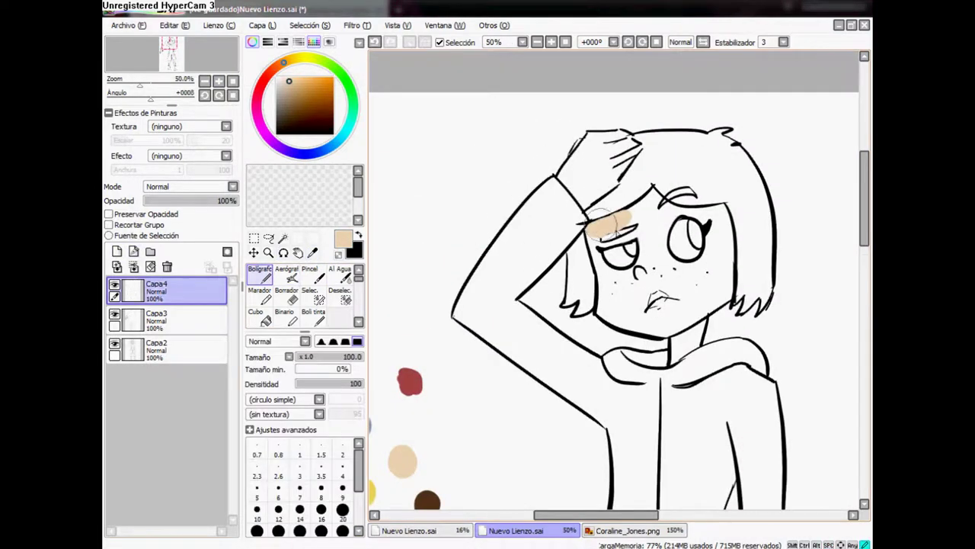
pyautogui.moveTo(156, 290); pyautogui.dragTo(157, 355)
pyautogui.moveTo(640, 197)
pyautogui.mouseDown()
pyautogui.moveTo(713, 213)
pyautogui.moveTo(726, 279)
pyautogui.moveTo(647, 326)
pyautogui.moveTo(610, 284)
pyautogui.moveTo(663, 223)
pyautogui.moveTo(678, 243)
pyautogui.moveTo(711, 248)
pyautogui.moveTo(688, 351)
pyautogui.mouseUp()
pyautogui.moveTo(594, 174); pyautogui.dragTo(629, 141)
# Step: Paint the whites of both eyes in white on layer Capa4
pyautogui.scroll(-10, 610, 305)
pyautogui.scroll(10, 610, 305)
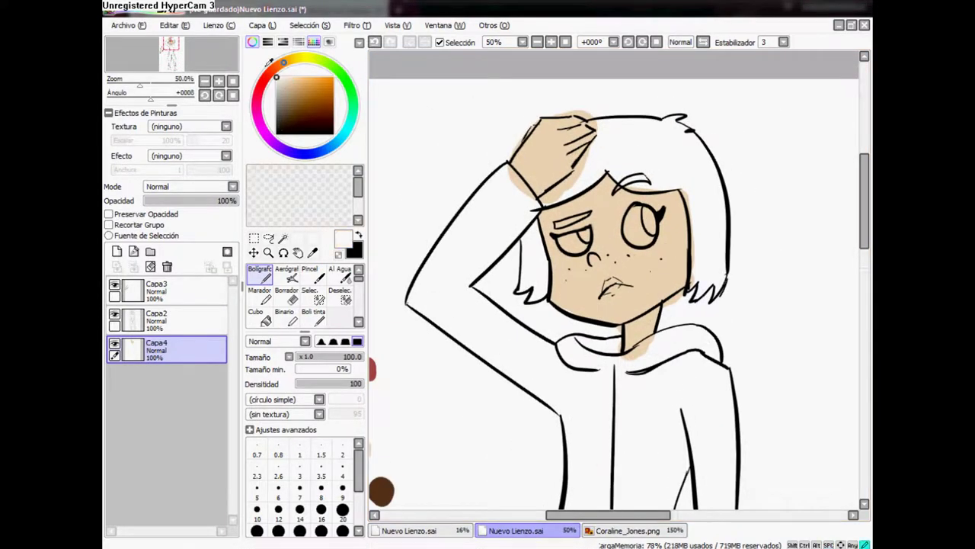
pyautogui.scroll(2, 610, 266)
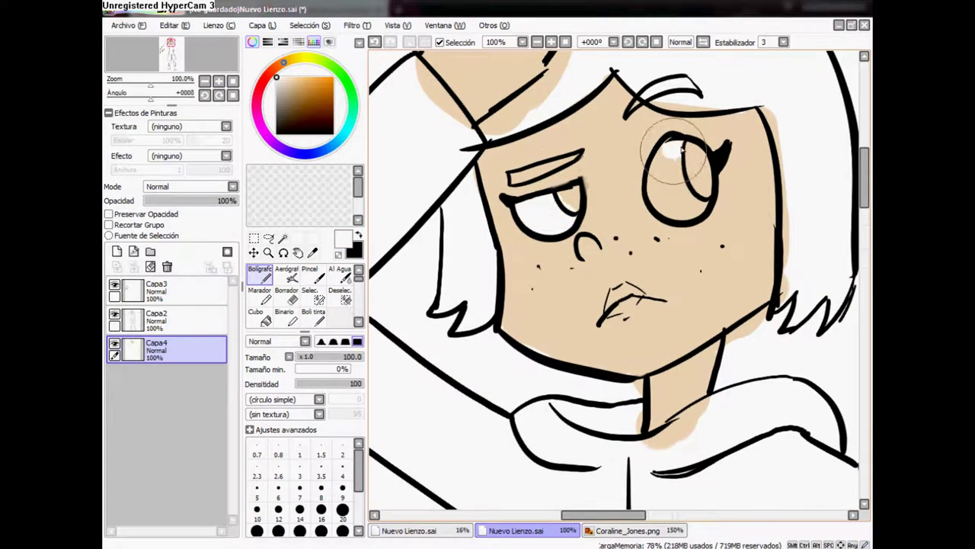
# Step: Fill both irises with the brown from the swatches and paint black pupils
pyautogui.moveTo(426, 457); pyautogui.dragTo(618, 287)
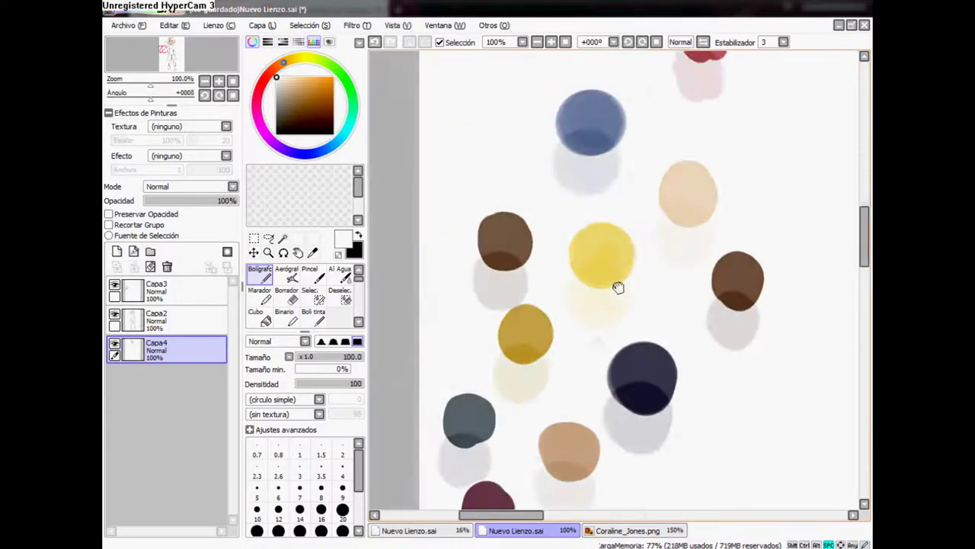
pyautogui.scroll(-1, 618, 287)
pyautogui.keyDown('alt'); pyautogui.click(691, 277); pyautogui.keyUp('alt')
pyautogui.moveTo(683, 206); pyautogui.dragTo(495, 381)
pyautogui.moveTo(568, 212); pyautogui.dragTo(579, 221)
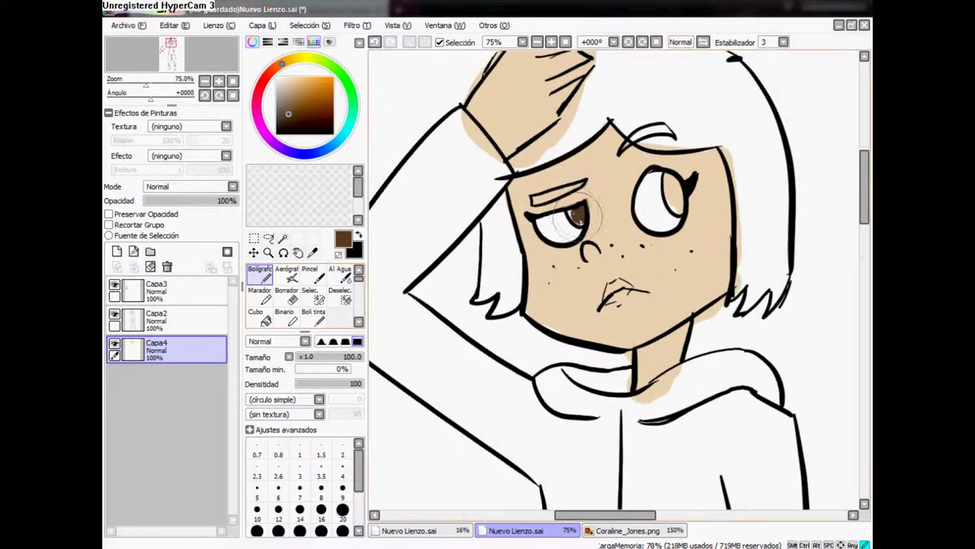
pyautogui.moveTo(665, 184); pyautogui.dragTo(675, 202)
pyautogui.keyDown('alt'); pyautogui.click(579, 215); pyautogui.keyUp('alt')
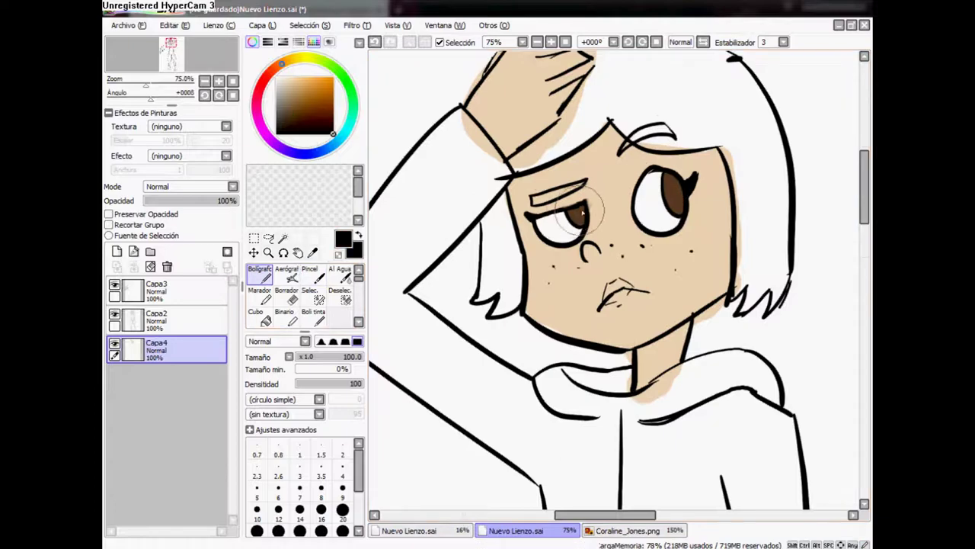
pyautogui.moveTo(585, 259); pyautogui.dragTo(599, 278)
# Step: Shade the forehead under the fringe, the face's edge, the nose, the chin and the neck with the tan swatch colour
pyautogui.keyDown('alt'); pyautogui.click(560, 327); pyautogui.keyUp('alt')
pyautogui.scroll(-1, 555, 327)
pyautogui.moveTo(381, 359); pyautogui.dragTo(499, 252)
pyautogui.keyDown('alt'); pyautogui.click(423, 480); pyautogui.keyUp('alt')
pyautogui.moveTo(549, 190); pyautogui.dragTo(426, 304)
pyautogui.scroll(1, 580, 252)
pyautogui.moveTo(507, 242)
pyautogui.mouseDown()
pyautogui.moveTo(609, 187)
pyautogui.moveTo(724, 210)
pyautogui.moveTo(720, 160)
pyautogui.moveTo(716, 312)
pyautogui.moveTo(690, 354)
pyautogui.mouseUp()
pyautogui.moveTo(690, 336); pyautogui.dragTo(684, 280)
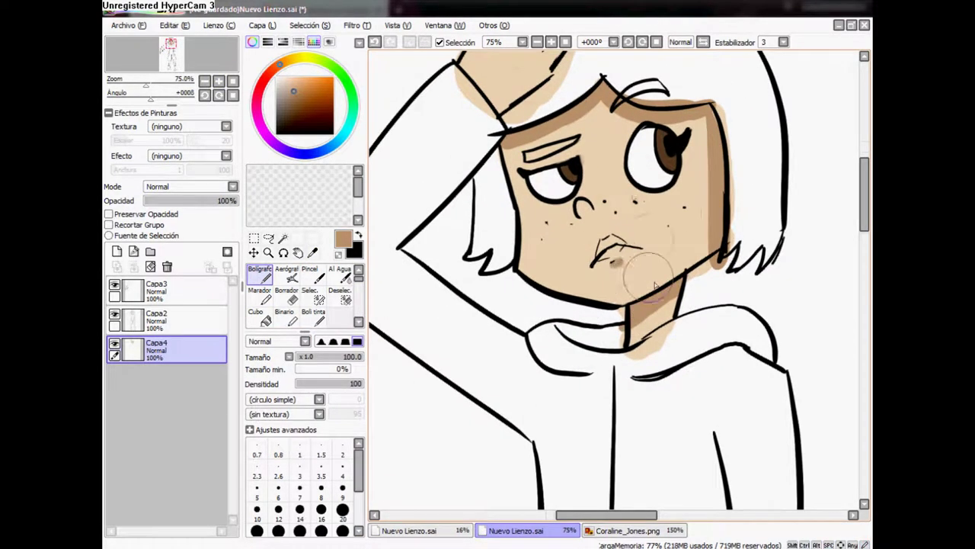
# Step: Paint the lips with the red swatch colour at brush size 14 and clean their edge with the sampled skin colour
pyautogui.moveTo(583, 213); pyautogui.dragTo(899, 77)
pyautogui.keyDown('alt'); pyautogui.click(481, 290); pyautogui.keyUp('alt')
pyautogui.moveTo(685, 153); pyautogui.dragTo(434, 411)
pyautogui.moveTo(701, 375)
pyautogui.mouseDown()
pyautogui.moveTo(621, 328)
pyautogui.moveTo(631, 336)
pyautogui.moveTo(604, 353)
pyautogui.moveTo(656, 327)
pyautogui.moveTo(610, 339)
pyautogui.moveTo(677, 321)
pyautogui.mouseUp()
pyautogui.hotkey('ctrl', 'z')
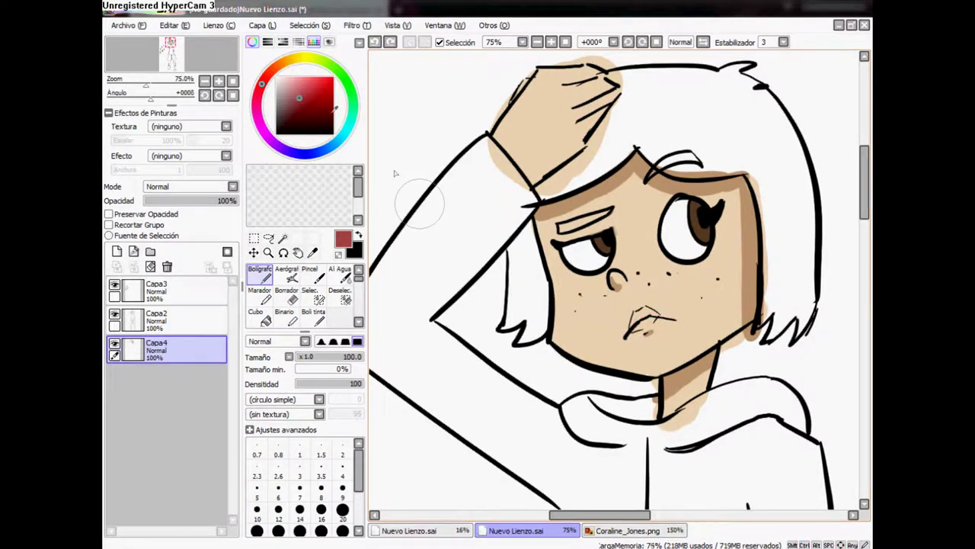
pyautogui.scroll(3, 394, 174)
pyautogui.moveTo(670, 396); pyautogui.dragTo(573, 255)
pyautogui.press('[')
pyautogui.press('[')
pyautogui.press('[')
pyautogui.press('[')
pyautogui.press('[')
pyautogui.press('[')
pyautogui.press('[')
pyautogui.press('[')
pyautogui.press('[')
pyautogui.press('[')
pyautogui.press('[')
pyautogui.press('[')
pyautogui.moveTo(552, 295); pyautogui.dragTo(570, 255)
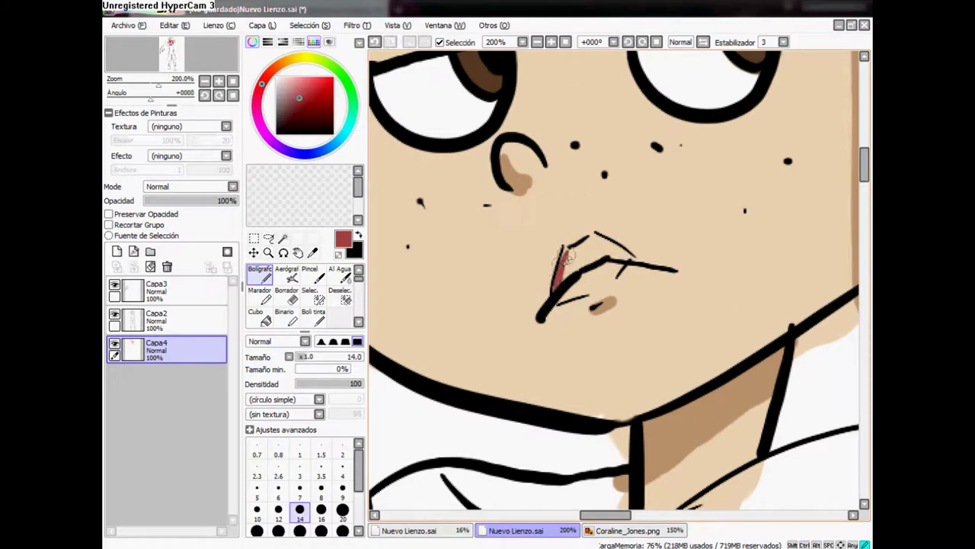
pyautogui.moveTo(602, 286)
pyautogui.mouseDown()
pyautogui.moveTo(568, 293)
pyautogui.moveTo(567, 243)
pyautogui.moveTo(621, 251)
pyautogui.moveTo(579, 250)
pyautogui.moveTo(609, 265)
pyautogui.mouseUp()
pyautogui.hotkey('ctrl', 'z')
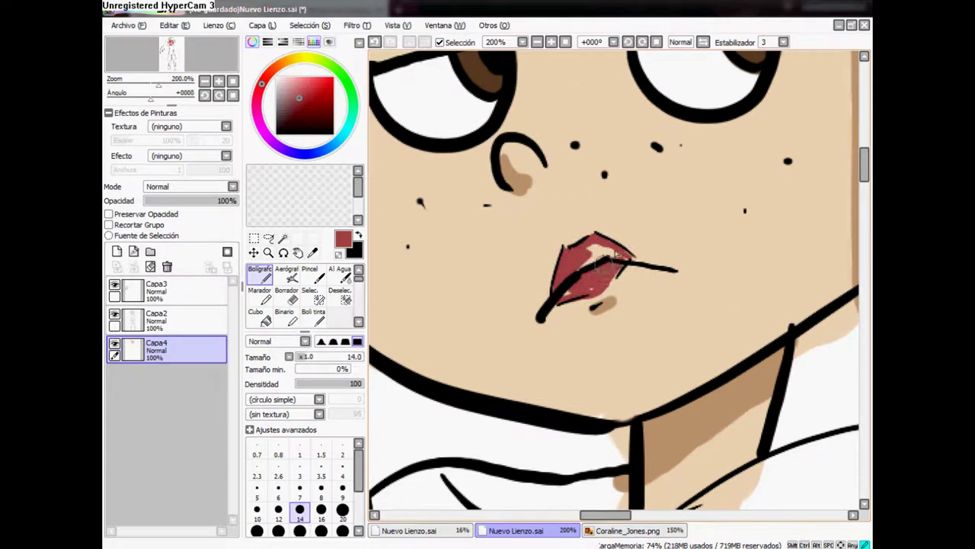
pyautogui.keyDown('alt'); pyautogui.click(619, 246); pyautogui.keyUp('alt')
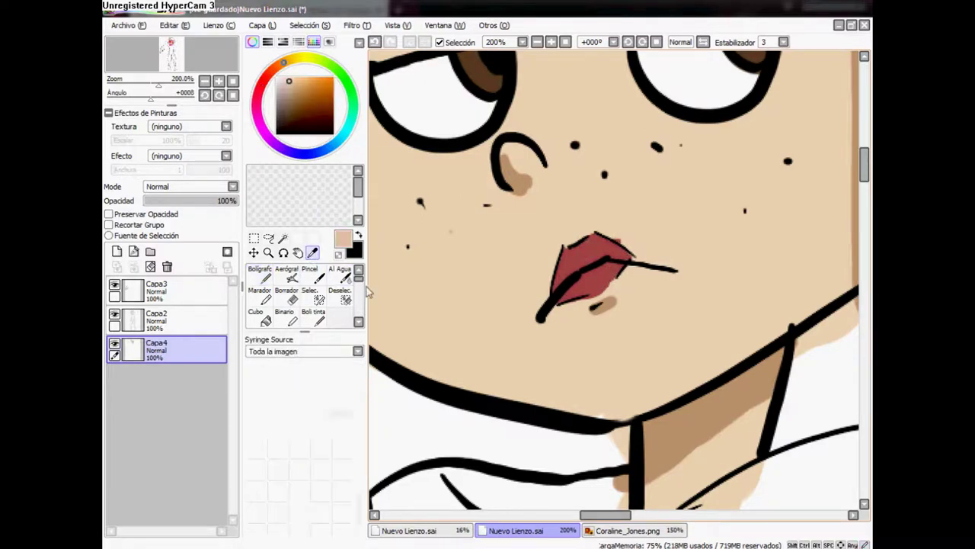
# Step: Blend tan shading softly over the cheeks, forehead, face edge and neck with the Pincel brush at size 50
pyautogui.scroll(-3, 610, 251)
pyautogui.keyDown('alt'); pyautogui.click(540, 314); pyautogui.keyUp('alt')
pyautogui.moveTo(595, 276); pyautogui.dragTo(635, 277)
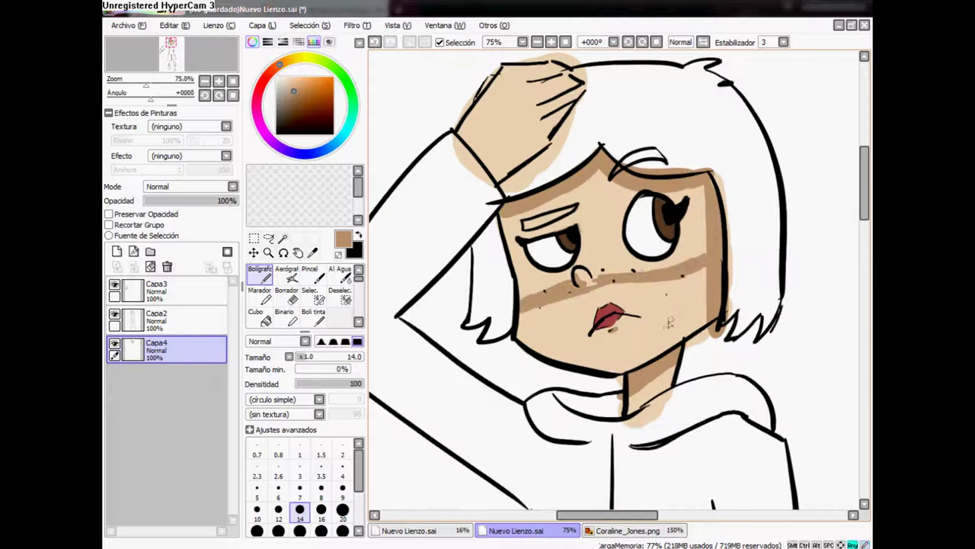
pyautogui.hotkey('ctrl', 'z')
pyautogui.scroll(-2, 640, 320)
pyautogui.press('b')
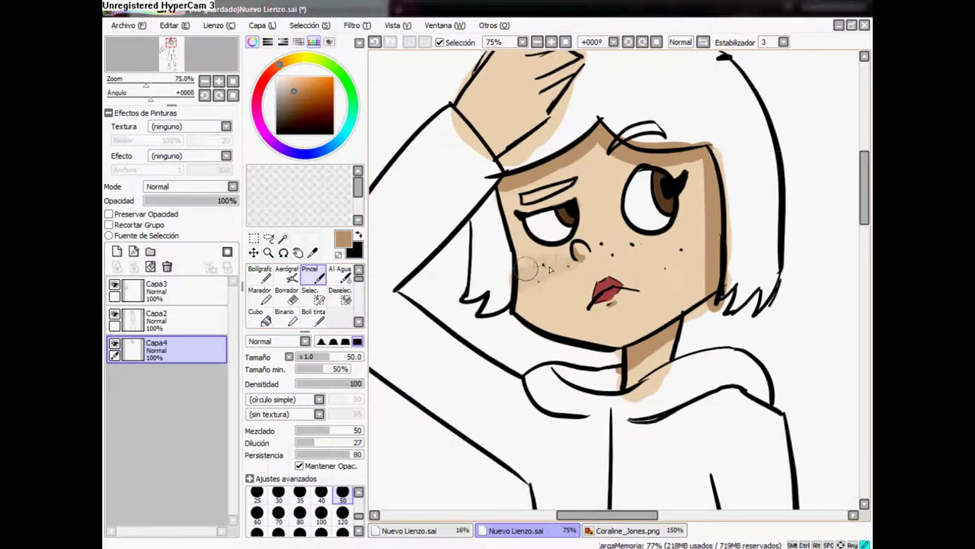
pyautogui.moveTo(698, 249); pyautogui.dragTo(649, 323)
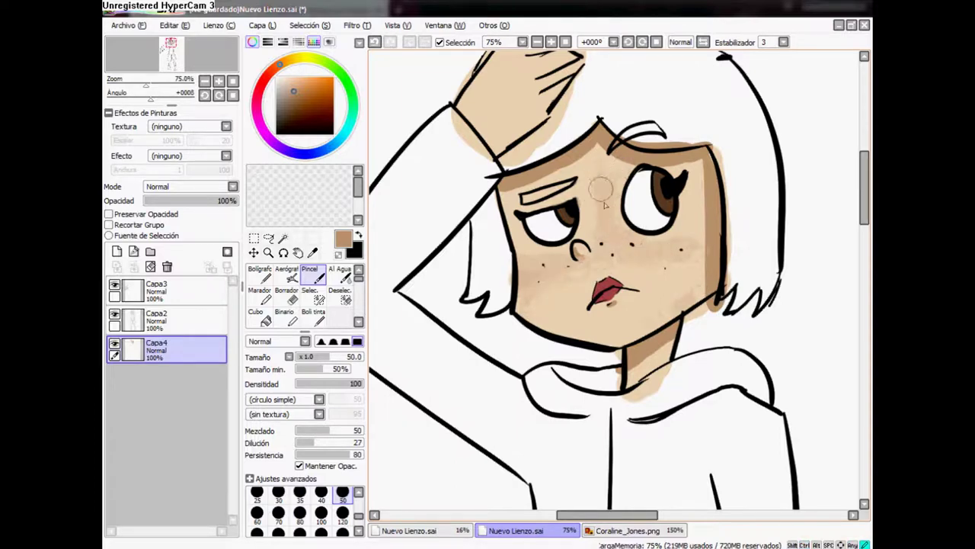
pyautogui.scroll(-2, 602, 166)
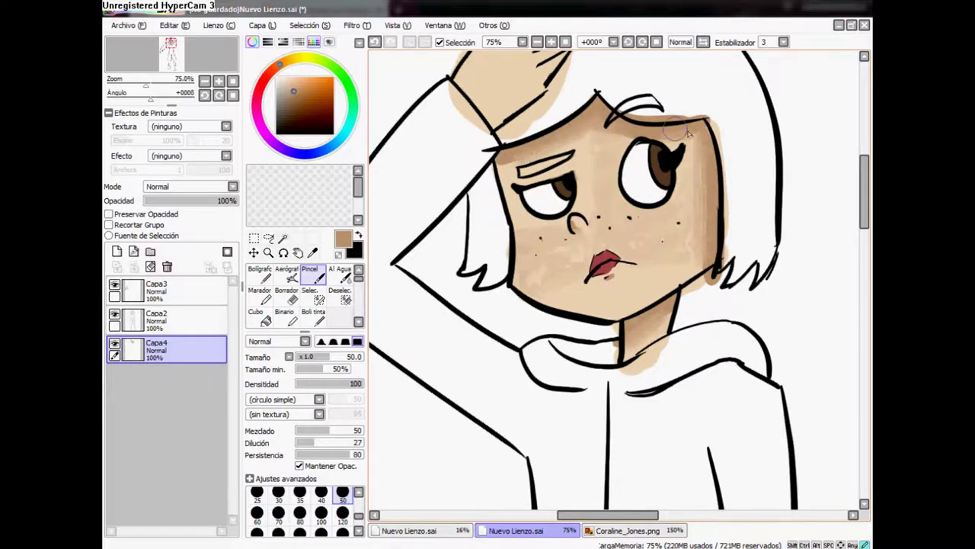
# Step: Re-ink the faded upper eyelid line of the half-closed eye in black on Capa2 with the Bolígrafo
pyautogui.scroll(3, 688, 133)
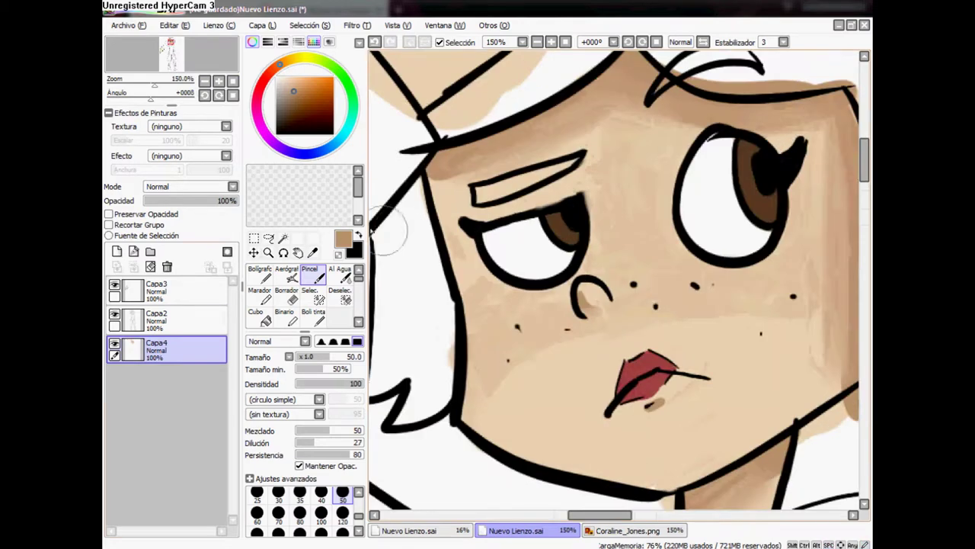
pyautogui.click(166, 317)
pyautogui.click(260, 273)
pyautogui.keyDown('alt'); pyautogui.click(525, 212); pyautogui.keyUp('alt')
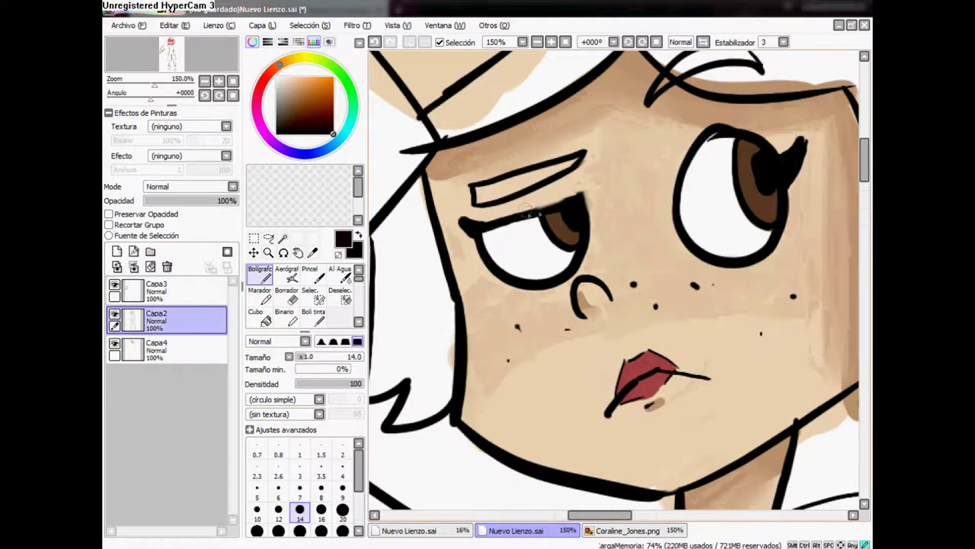
pyautogui.keyDown('alt'); pyautogui.click(717, 135); pyautogui.keyUp('alt')
# Step: Shade the upper and outer edges of both eye whites in soft grey on Capa4 with the Pincel at size 12
pyautogui.click(309, 272)
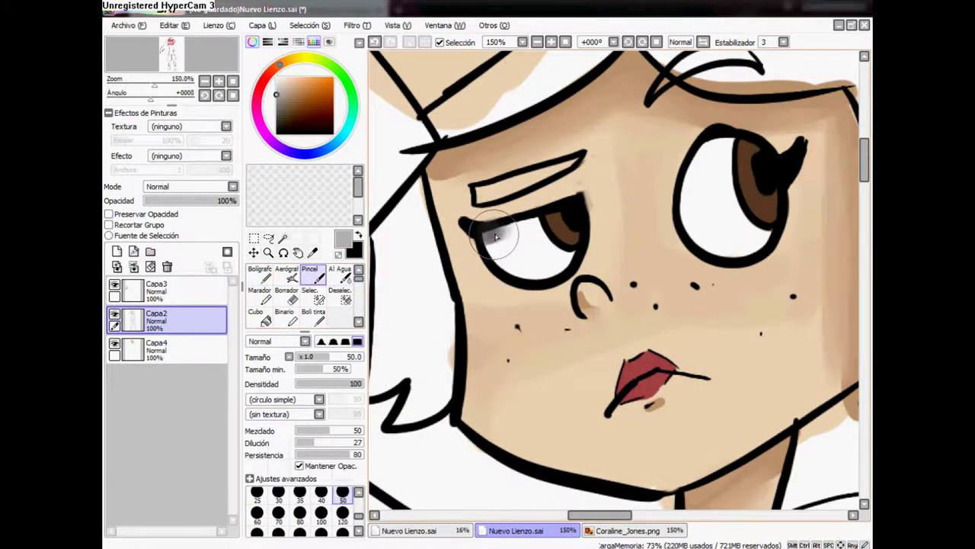
pyautogui.moveTo(505, 251); pyautogui.dragTo(561, 224)
pyautogui.hotkey('ctrl', 'z')
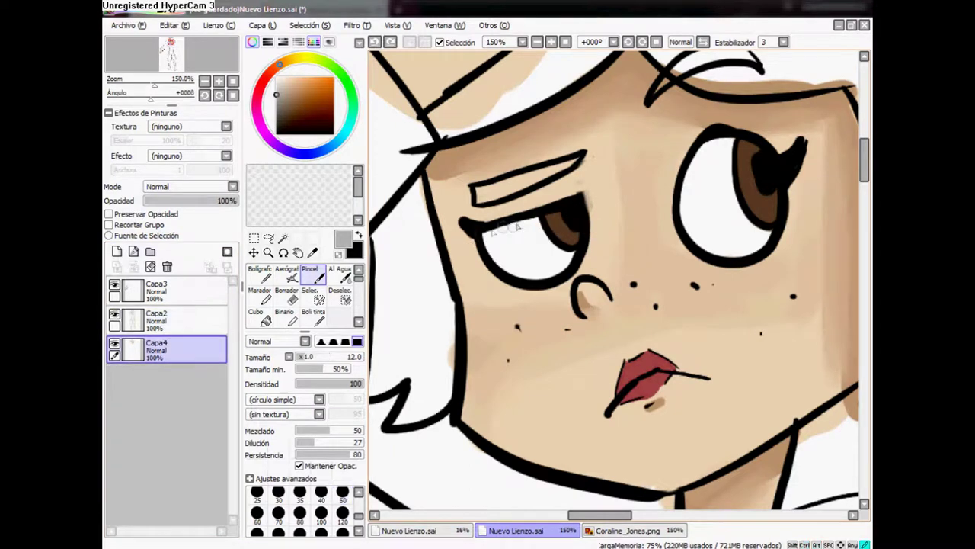
pyautogui.moveTo(707, 152); pyautogui.dragTo(697, 180)
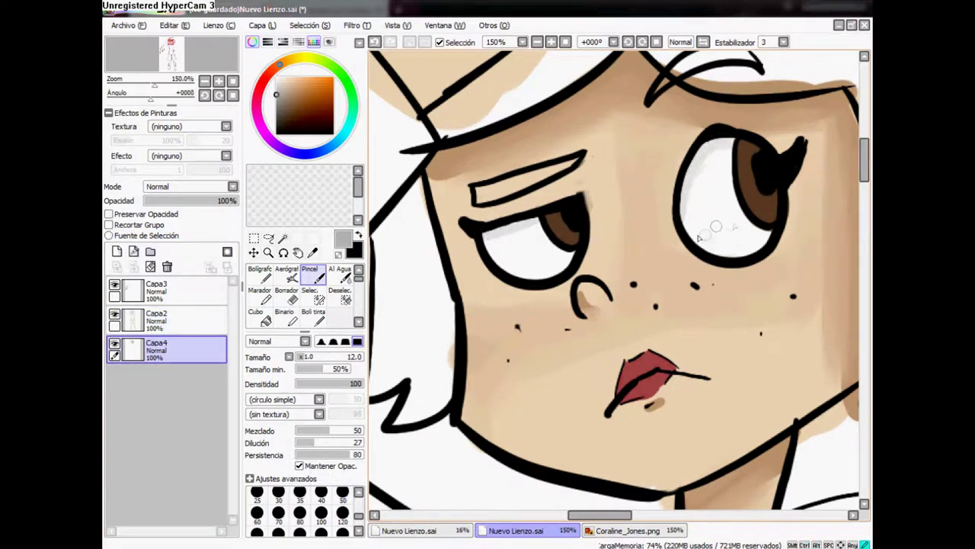
pyautogui.moveTo(704, 235); pyautogui.dragTo(707, 273)
pyautogui.moveTo(569, 272); pyautogui.dragTo(512, 276)
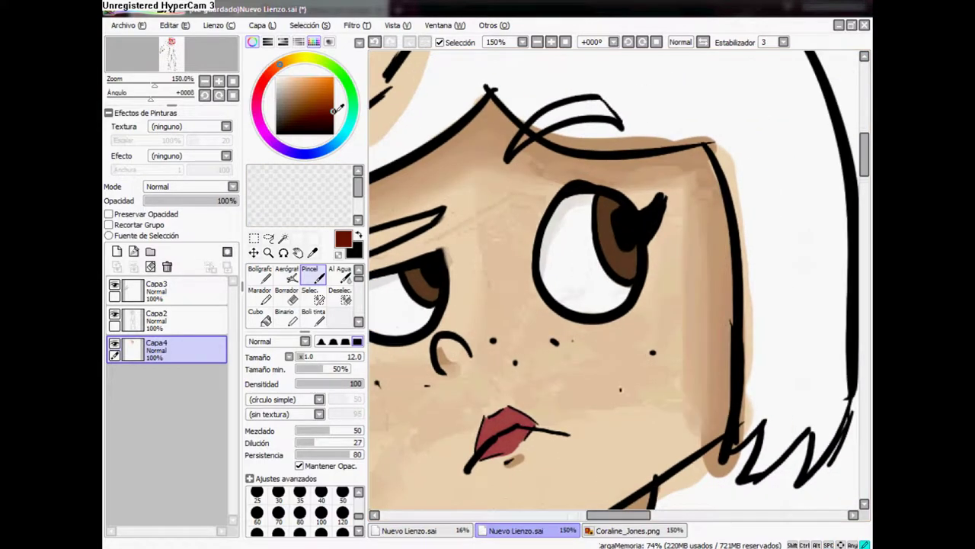
# Step: Darken the upper part of both irises with a dark reddish brown
pyautogui.keyDown('alt'); pyautogui.click(618, 203); pyautogui.keyUp('alt')
pyautogui.moveTo(624, 220); pyautogui.dragTo(484, 241)
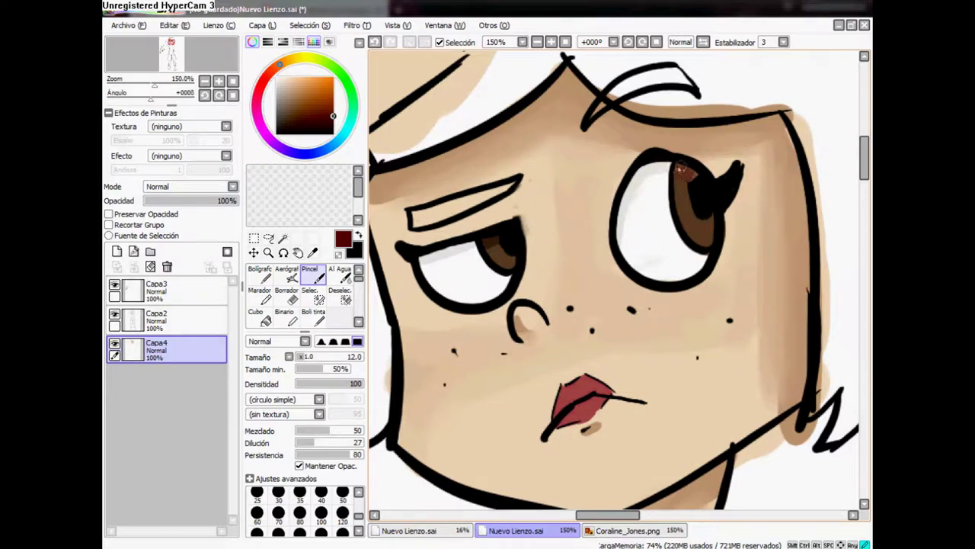
pyautogui.moveTo(680, 169); pyautogui.dragTo(517, 217)
# Step: Add white highlights to both pupils and the lower lip with the Bolígrafo at size 14
pyautogui.keyDown('alt'); pyautogui.click(516, 216); pyautogui.keyUp('alt')
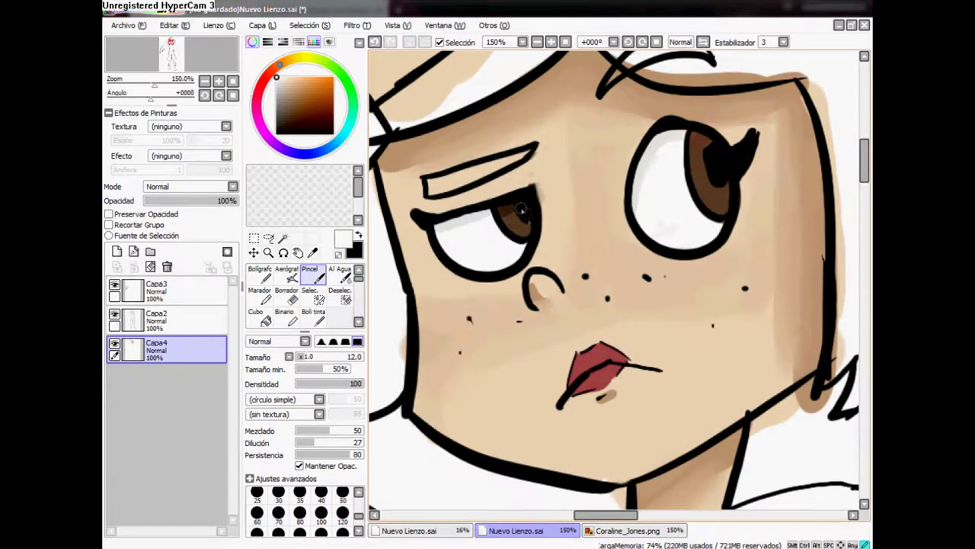
pyautogui.press('n')
pyautogui.moveTo(526, 210); pyautogui.dragTo(512, 224)
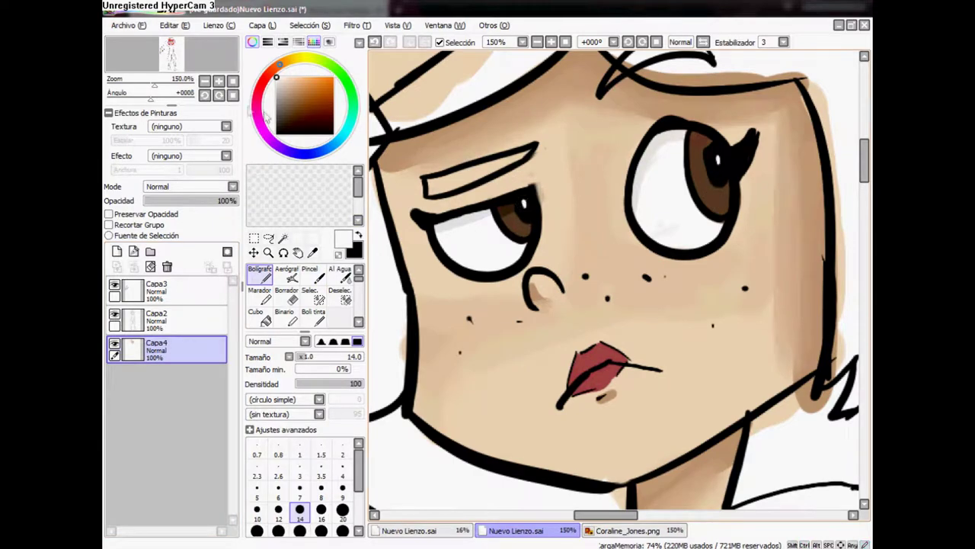
pyautogui.scroll(-2, 667, 227)
pyautogui.moveTo(597, 241); pyautogui.dragTo(598, 268)
# Step: Paint tan shadows along the finger lines and the lower edge of the raised hand
pyautogui.keyDown('alt'); pyautogui.click(598, 268); pyautogui.keyUp('alt')
pyautogui.scroll(2, 599, 268)
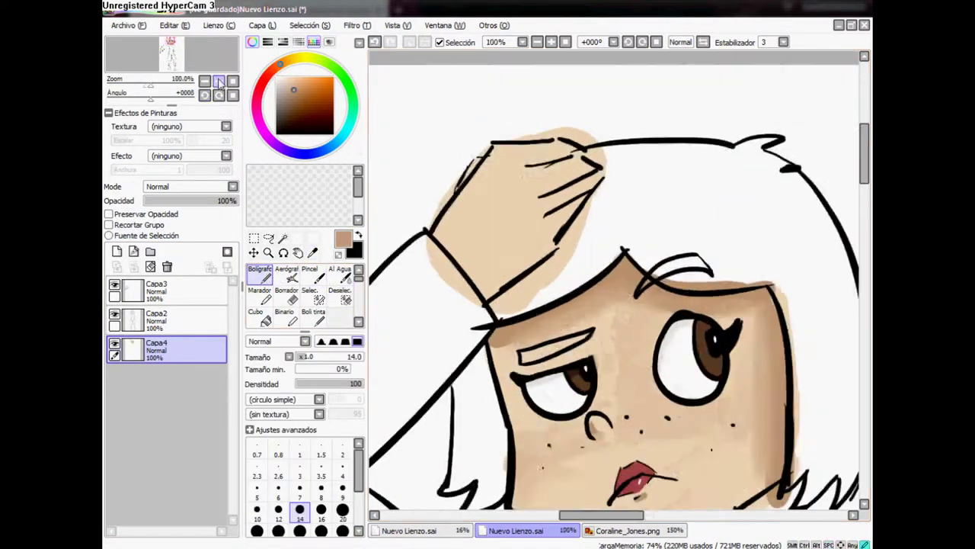
pyautogui.moveTo(587, 148); pyautogui.dragTo(525, 158)
pyautogui.moveTo(597, 181); pyautogui.dragTo(532, 223)
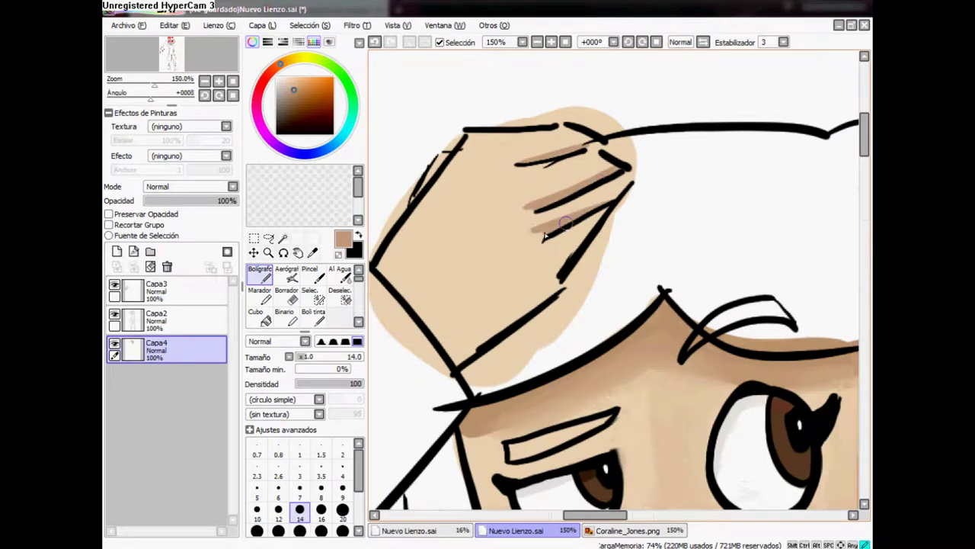
pyautogui.moveTo(555, 284)
pyautogui.mouseDown()
pyautogui.moveTo(461, 362)
pyautogui.moveTo(483, 339)
pyautogui.mouseUp()
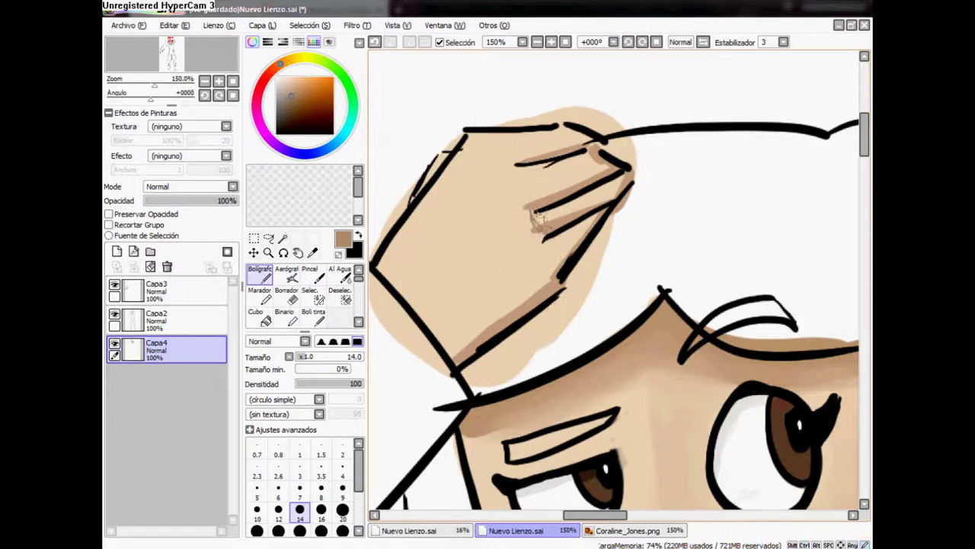
# Step: Blend the raised hand's shadows into the skin with the Pincel brush at size 12
pyautogui.press('b')
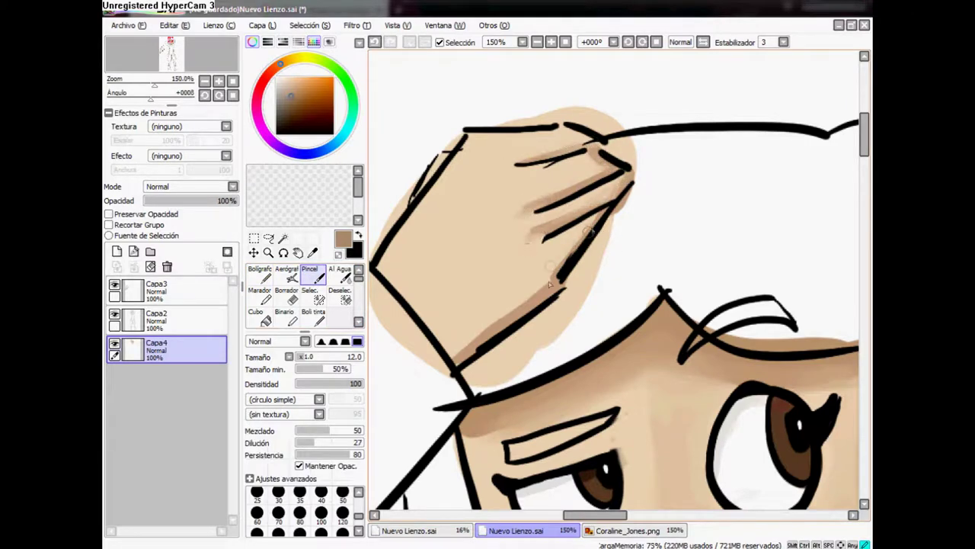
pyautogui.moveTo(549, 283); pyautogui.dragTo(515, 305)
pyautogui.moveTo(569, 282); pyautogui.dragTo(605, 267)
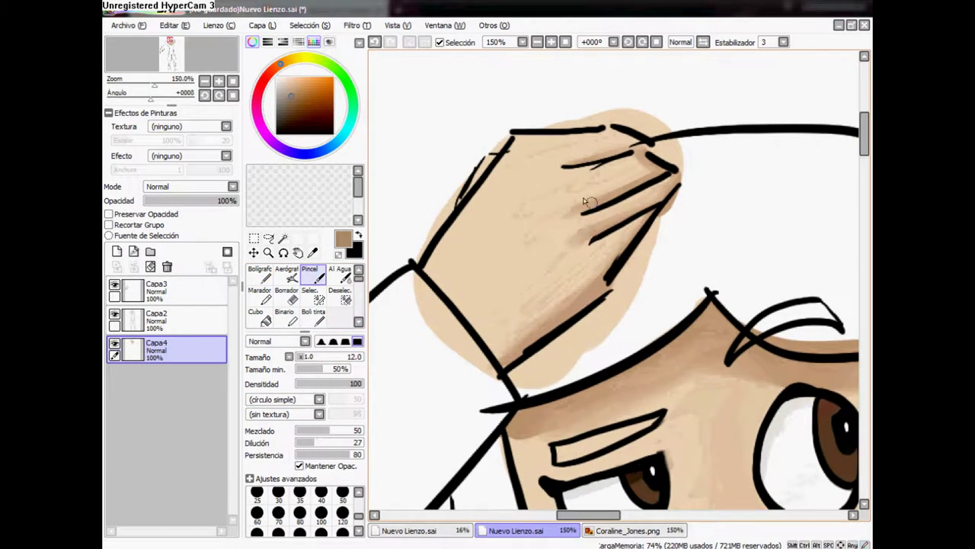
# Step: Try a blue from the swatches for the hair, undo it, and sample dark blue from the hair in Coraline_Jones.png instead
pyautogui.moveTo(562, 503); pyautogui.dragTo(493, 259)
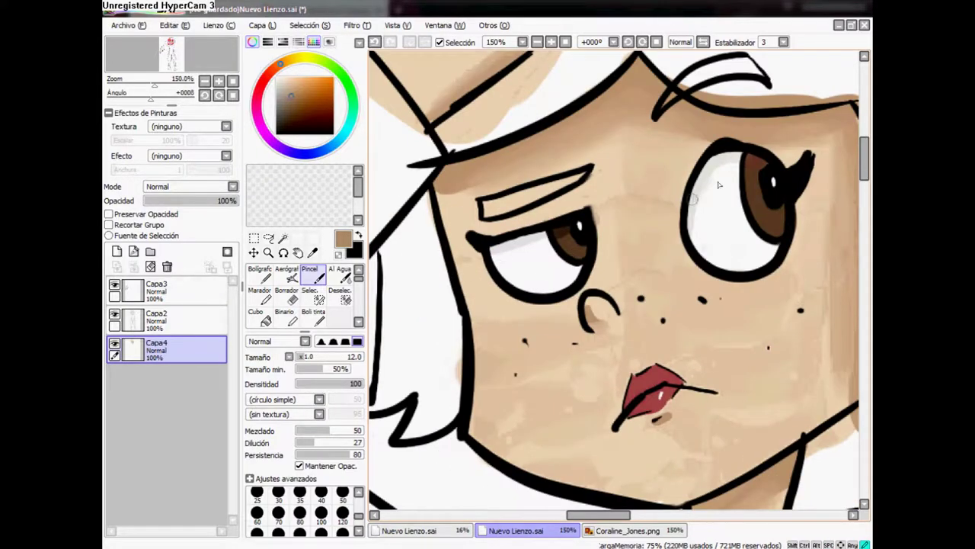
pyautogui.scroll(-2, 698, 206)
pyautogui.moveTo(686, 290); pyautogui.dragTo(707, 270)
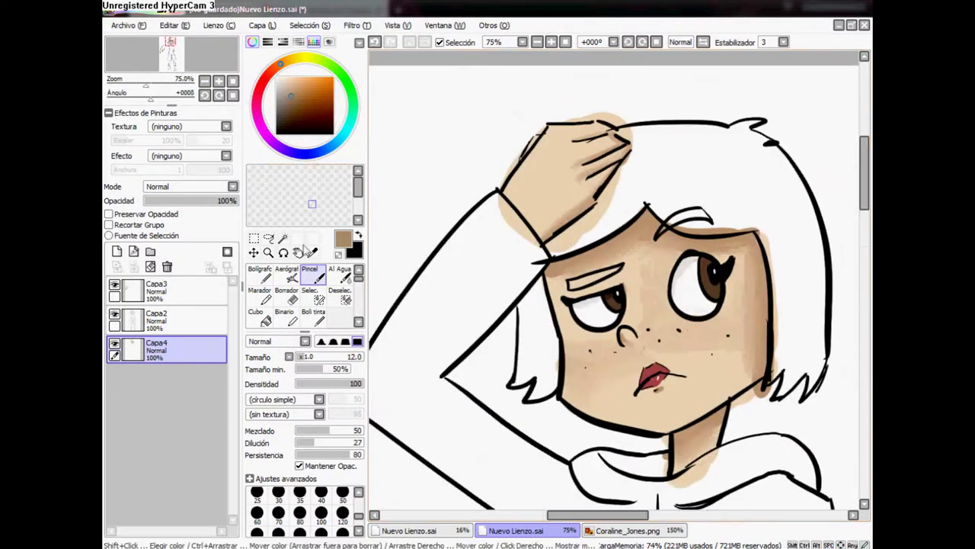
pyautogui.moveTo(396, 145); pyautogui.dragTo(517, 155)
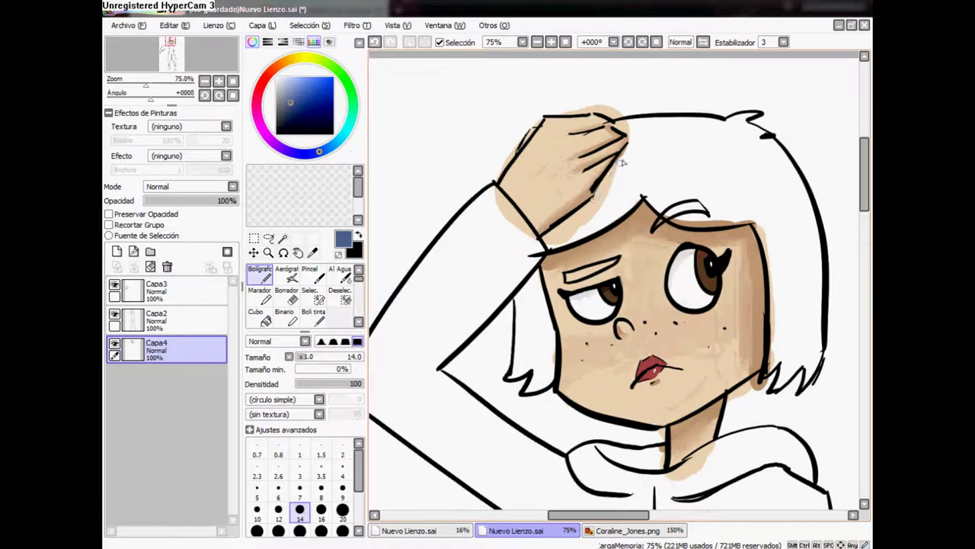
pyautogui.hotkey('ctrl', 'z')
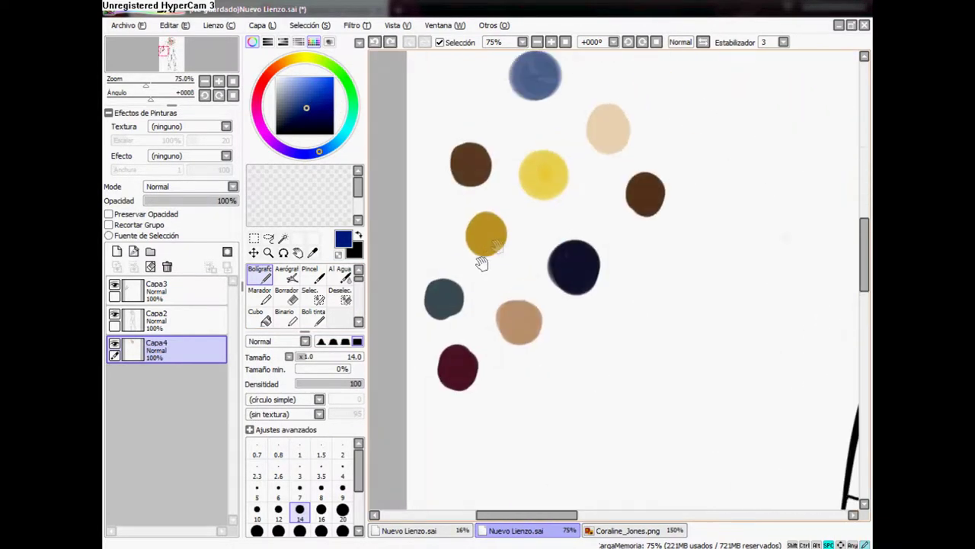
pyautogui.keyDown('alt'); pyautogui.click(572, 266); pyautogui.keyUp('alt')
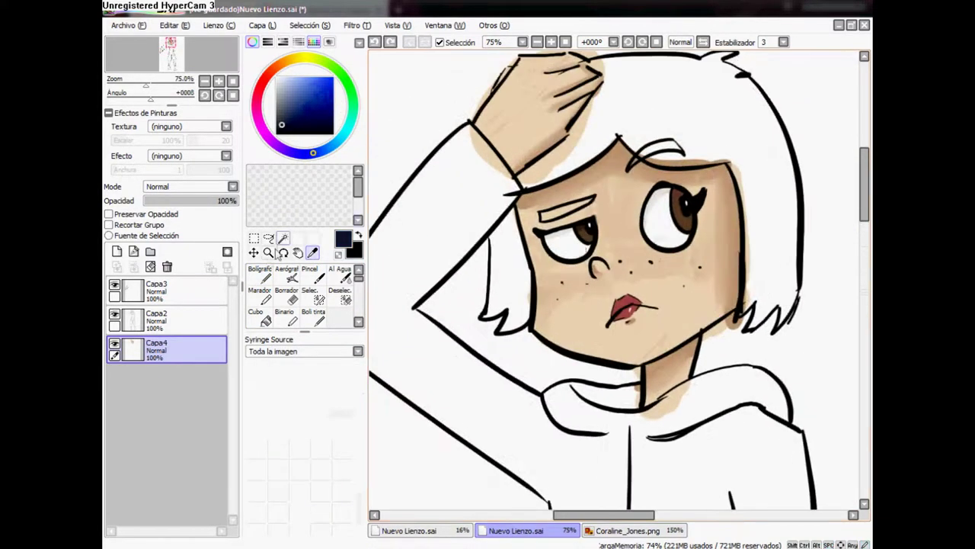
pyautogui.hotkey('ctrl', 'Tab')
pyautogui.click(312, 251)
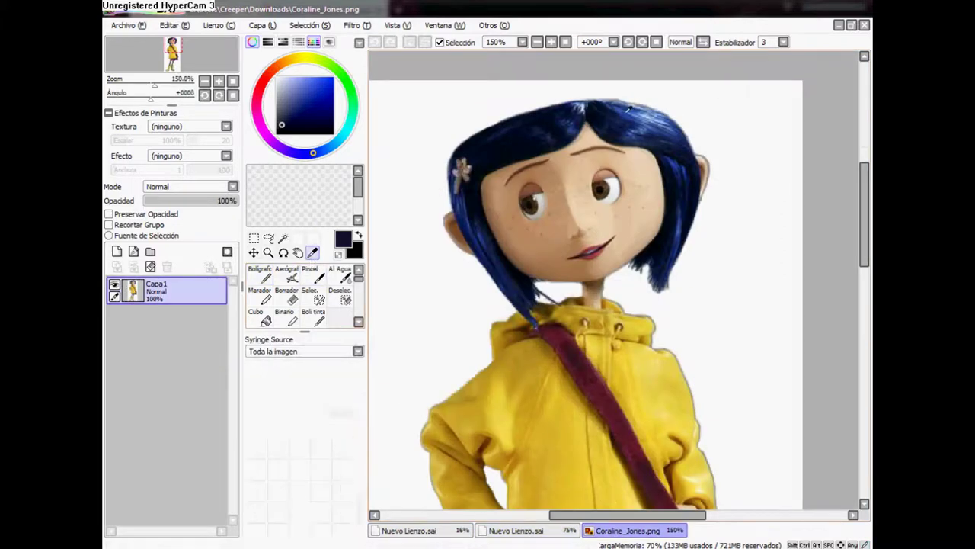
pyautogui.click(654, 139)
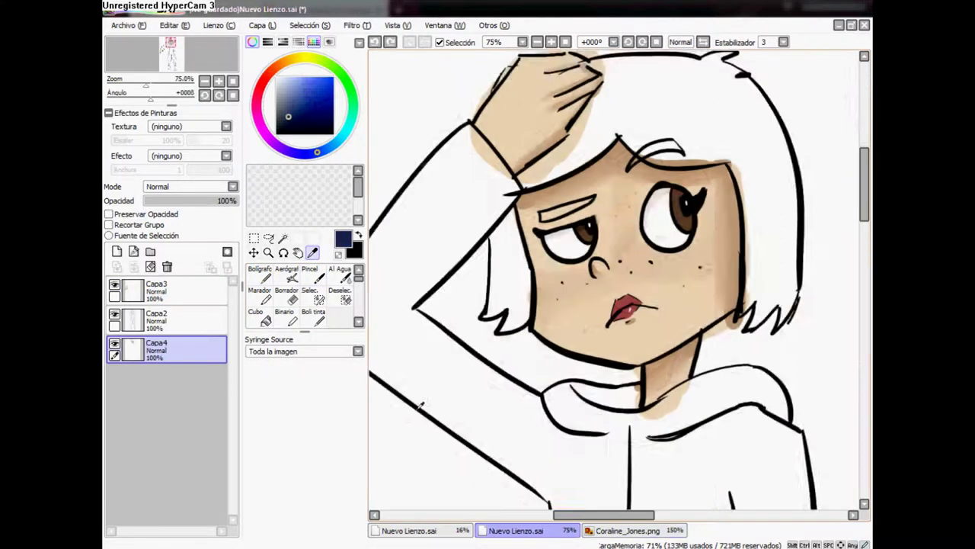
pyautogui.hotkey('ctrl', 'shift', 'Tab')
pyautogui.press('n')
pyautogui.keyDown('alt'); pyautogui.click(398, 212); pyautogui.keyUp('alt')
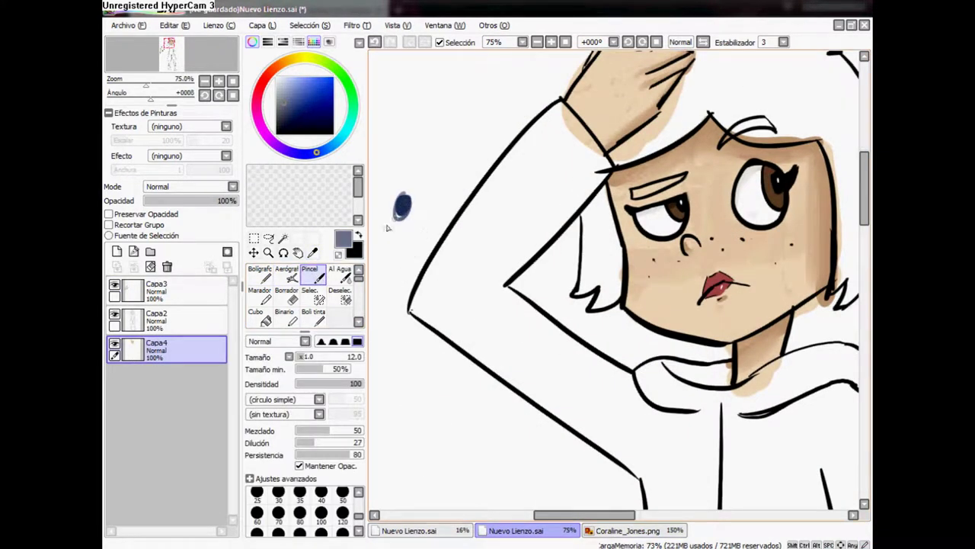
pyautogui.hotkey('ctrl', 'z')
pyautogui.press('n')
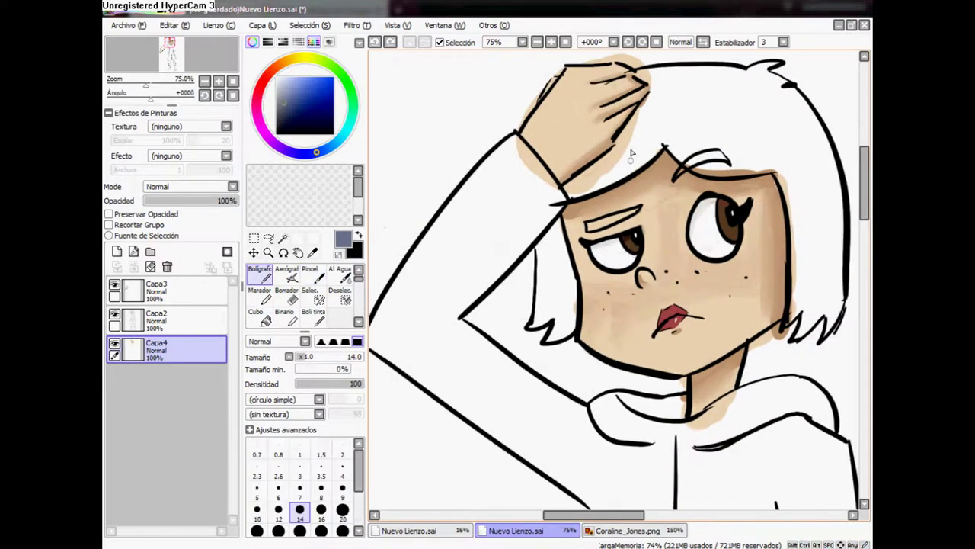
pyautogui.moveTo(468, 217)
pyautogui.mouseDown()
pyautogui.moveTo(490, 216)
pyautogui.moveTo(328, 297)
pyautogui.mouseUp()
pyautogui.keyDown('alt'); pyautogui.click(468, 218); pyautogui.keyUp('alt')
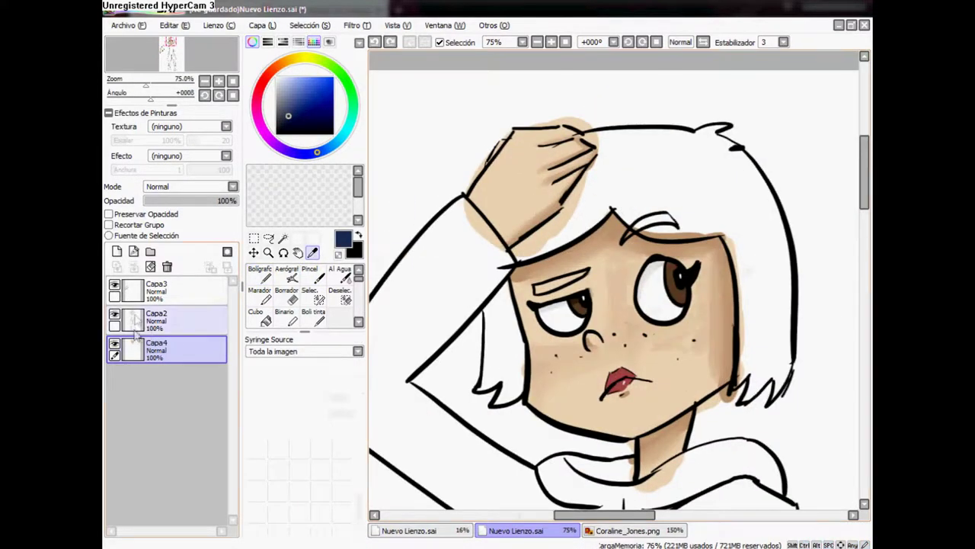
# Step: Create a new layer below Capa4 and paint the girl's whole hair shape in flat dark blue with the Bolígrafo
pyautogui.click(117, 266)
pyautogui.moveTo(176, 303); pyautogui.dragTo(167, 378)
pyautogui.scroll(1, 534, 228)
pyautogui.press('n')
pyautogui.moveTo(556, 198)
pyautogui.mouseDown()
pyautogui.moveTo(633, 221)
pyautogui.moveTo(526, 274)
pyautogui.moveTo(696, 262)
pyautogui.moveTo(724, 381)
pyautogui.moveTo(777, 419)
pyautogui.moveTo(785, 289)
pyautogui.moveTo(709, 214)
pyautogui.moveTo(648, 175)
pyautogui.moveTo(496, 335)
pyautogui.moveTo(511, 412)
pyautogui.moveTo(518, 389)
pyautogui.mouseUp()
# Step: Erase the skin colour on Capa4 that spills past the left cheek and the raised hand, using the Borrador at size 9
pyautogui.scroll(-1, 518, 389)
pyautogui.click(219, 81)
pyautogui.click(168, 349)
pyautogui.press('e')
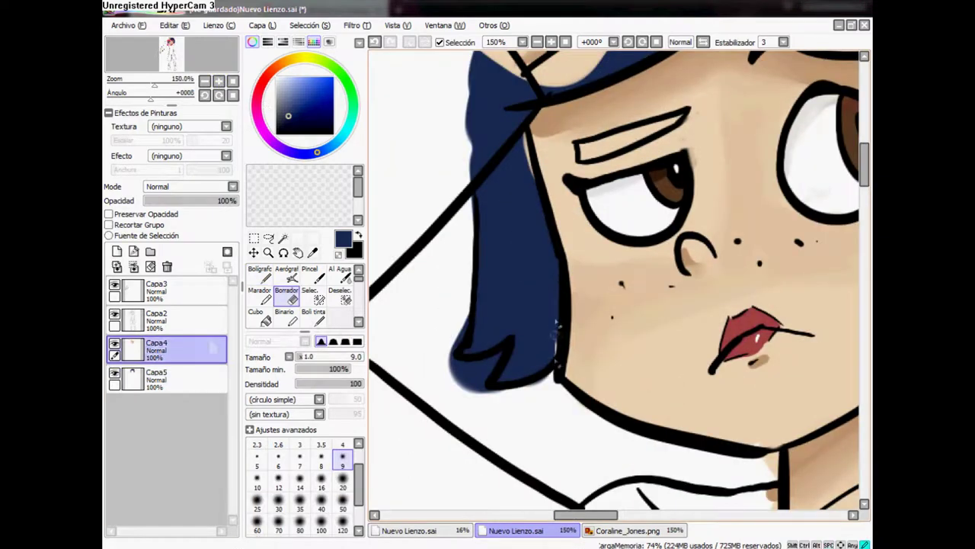
pyautogui.scroll(2, 468, 236)
pyautogui.moveTo(466, 235)
pyautogui.mouseDown()
pyautogui.moveTo(564, 156)
pyautogui.moveTo(533, 190)
pyautogui.mouseUp()
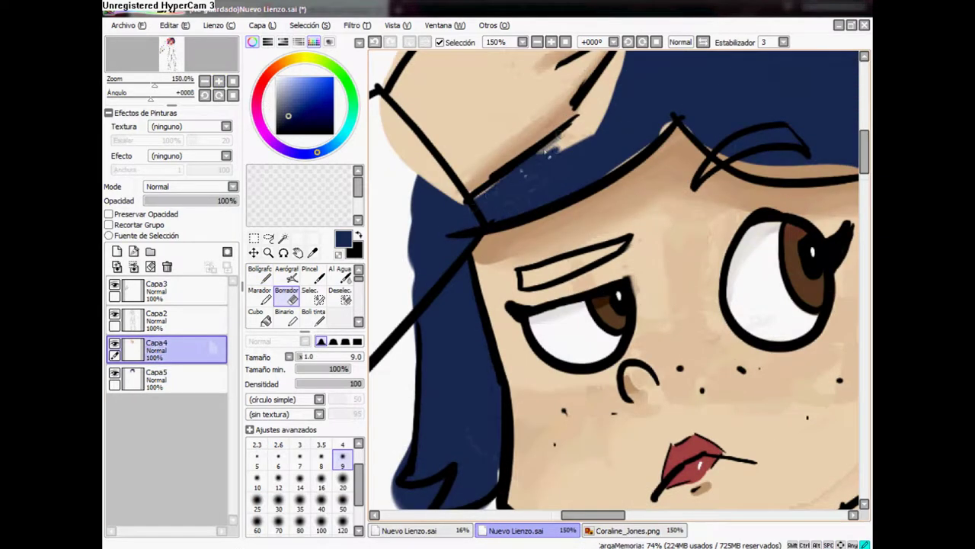
pyautogui.scroll(2, 531, 222)
pyautogui.scroll(1, 672, 130)
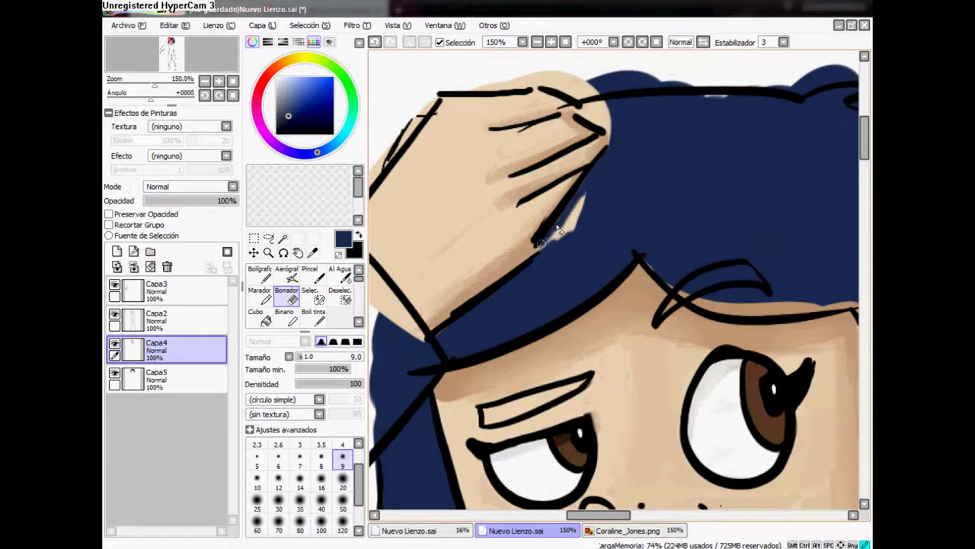
pyautogui.scroll(1, 610, 167)
# Step: Erase the skin colour on Capa4 that overlaps the hair along the fringe and the right side of the face
pyautogui.scroll(-2, 631, 166)
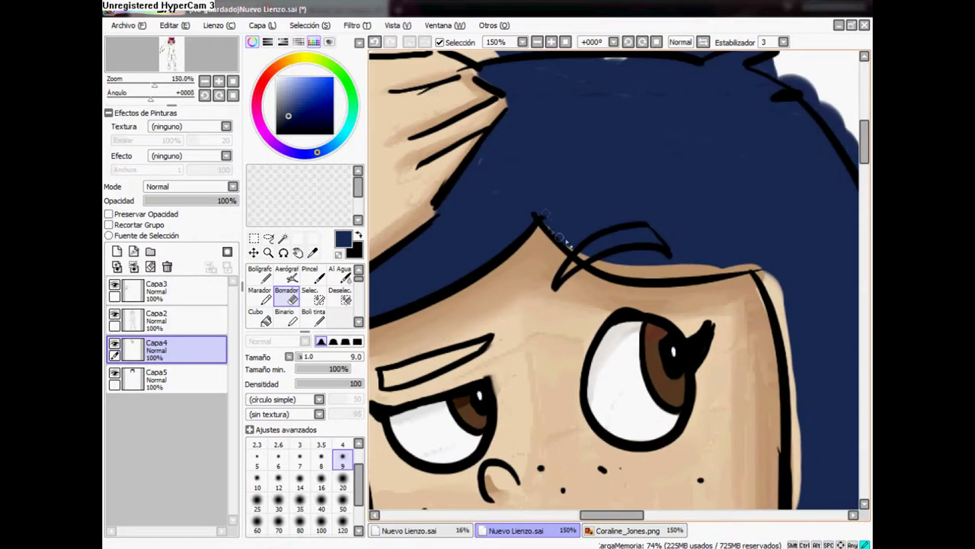
pyautogui.hscroll(2, 618, 130)
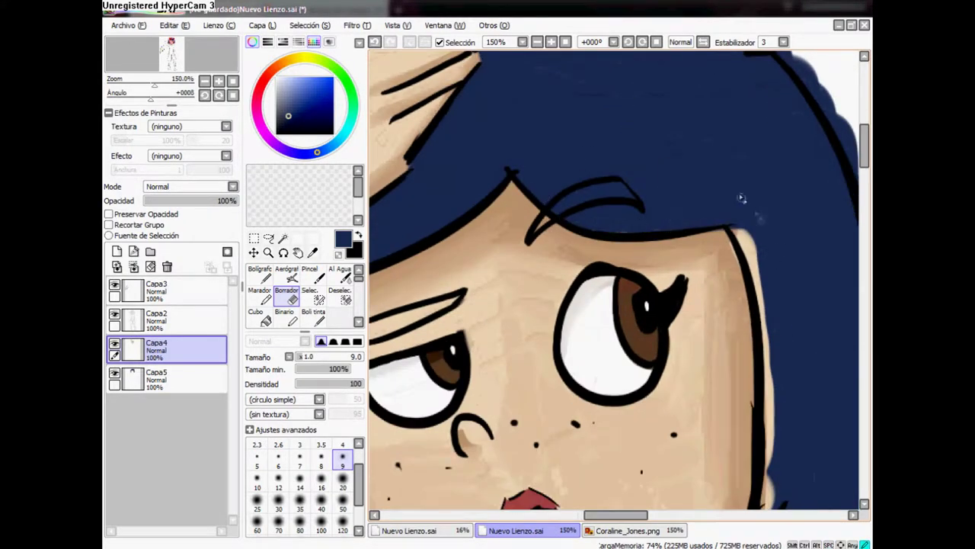
pyautogui.scroll(-1, 670, 221)
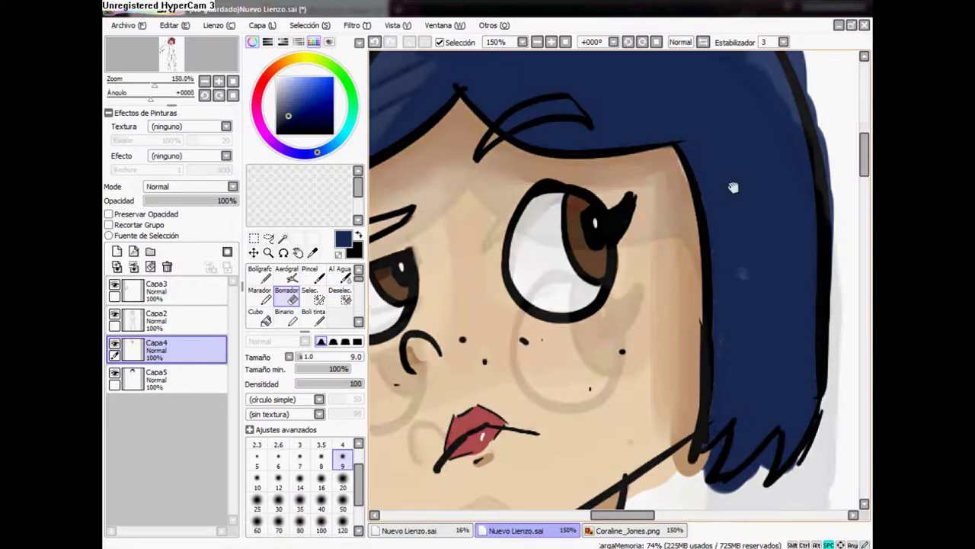
pyautogui.scroll(-2, 730, 188)
# Step: Paint darker navy shadows on the left hair lock on Capa5 with the Bolígrafo at size 100
pyautogui.press('n')
pyautogui.scroll(1, 383, 164)
pyautogui.moveTo(382, 164); pyautogui.dragTo(605, 131)
pyautogui.click(283, 238)
pyautogui.click(312, 252)
pyautogui.press('n')
pyautogui.moveTo(431, 330); pyautogui.dragTo(503, 331)
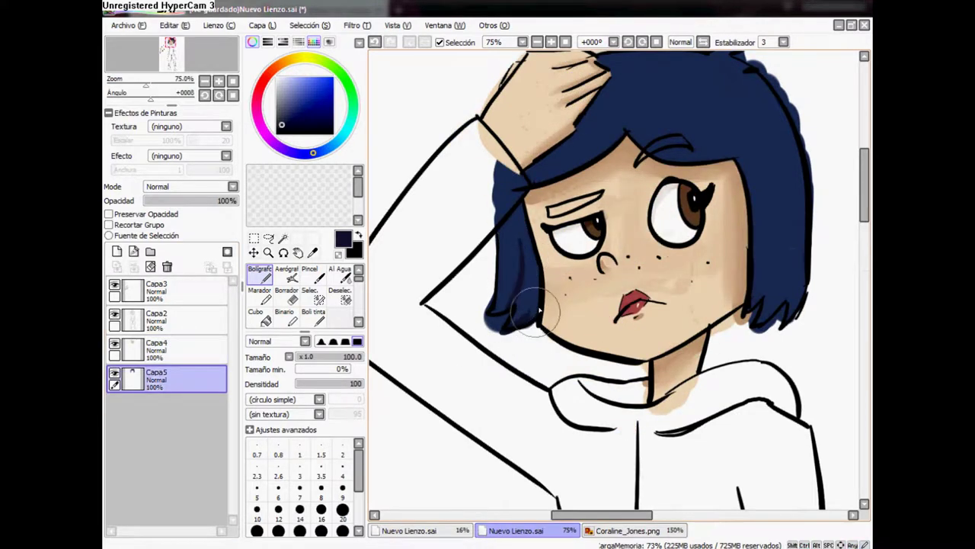
pyautogui.moveTo(533, 319); pyautogui.dragTo(523, 328)
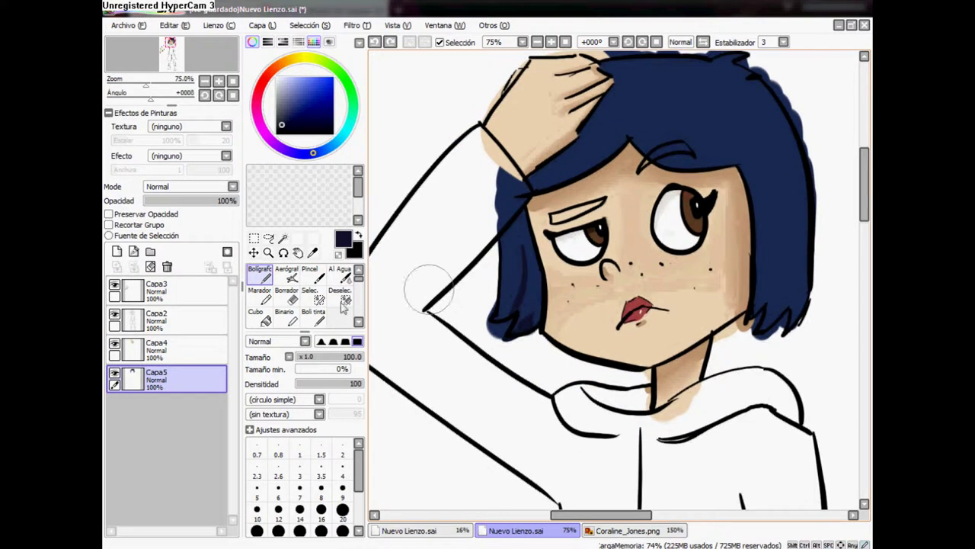
pyautogui.press('e')
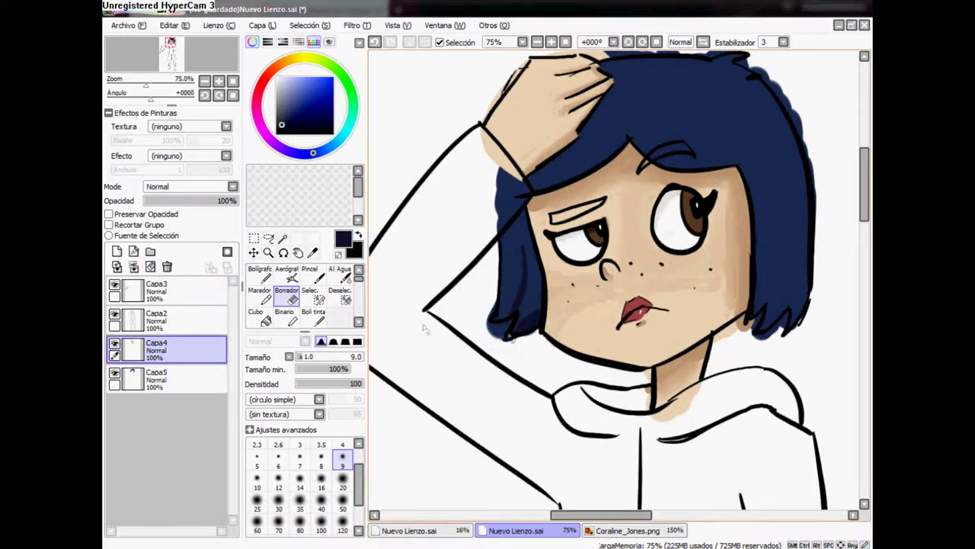
pyautogui.press('n')
pyautogui.moveTo(682, 110); pyautogui.dragTo(657, 174)
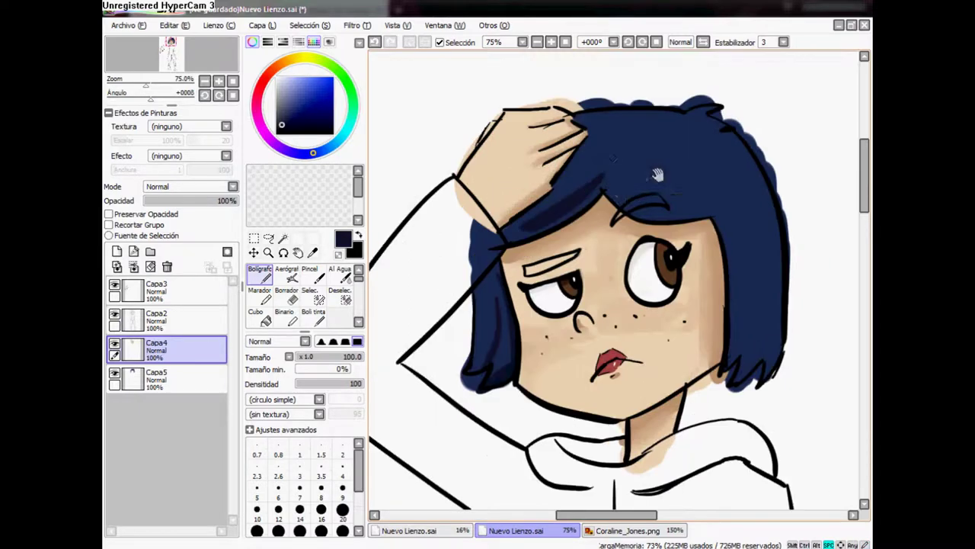
pyautogui.moveTo(604, 197)
pyautogui.mouseDown()
pyautogui.moveTo(571, 157)
pyautogui.moveTo(592, 149)
pyautogui.mouseUp()
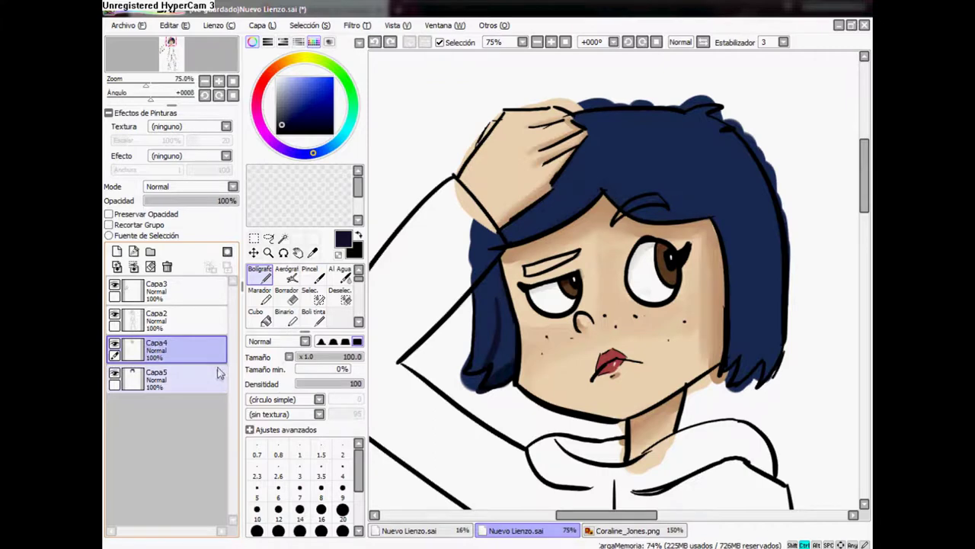
# Step: Paint dark navy shadow strands along the fringe, crown and right side of the hair on Capa5
pyautogui.click(218, 372)
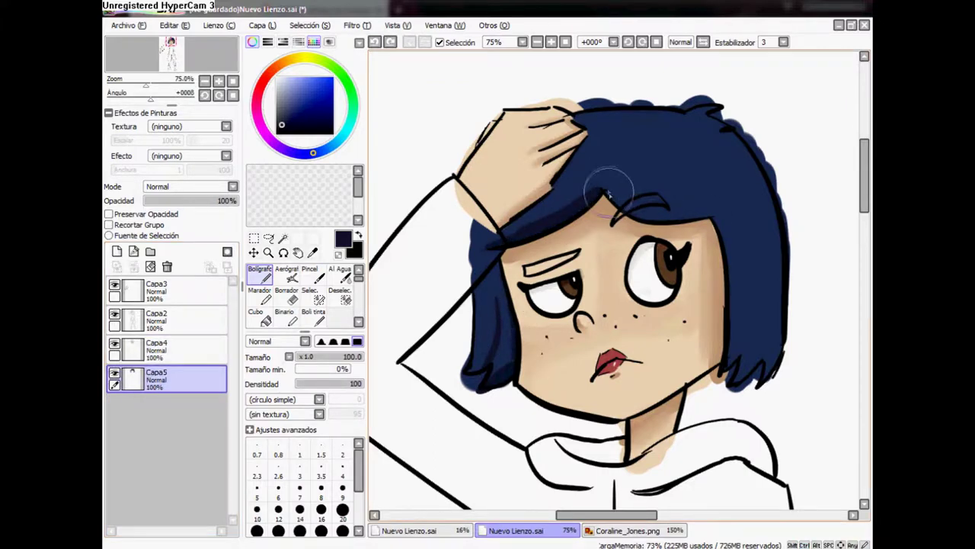
pyautogui.moveTo(610, 194); pyautogui.dragTo(604, 221)
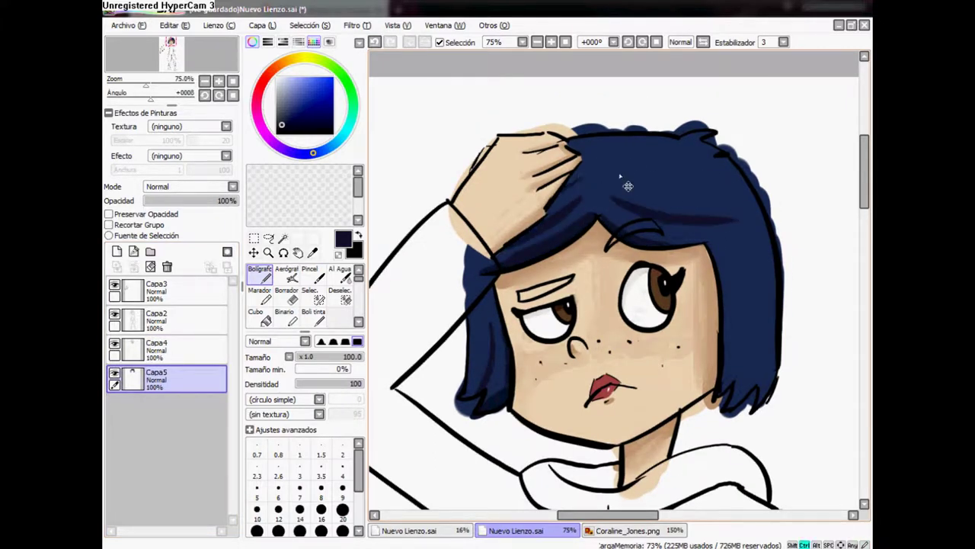
pyautogui.moveTo(718, 174); pyautogui.dragTo(696, 132)
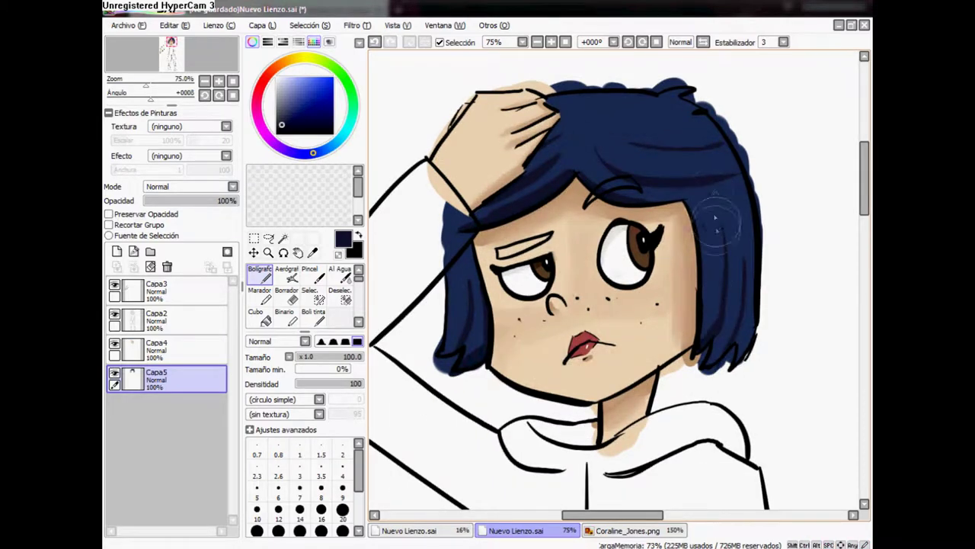
pyautogui.moveTo(715, 218); pyautogui.dragTo(613, 184)
pyautogui.moveTo(689, 164); pyautogui.dragTo(705, 196)
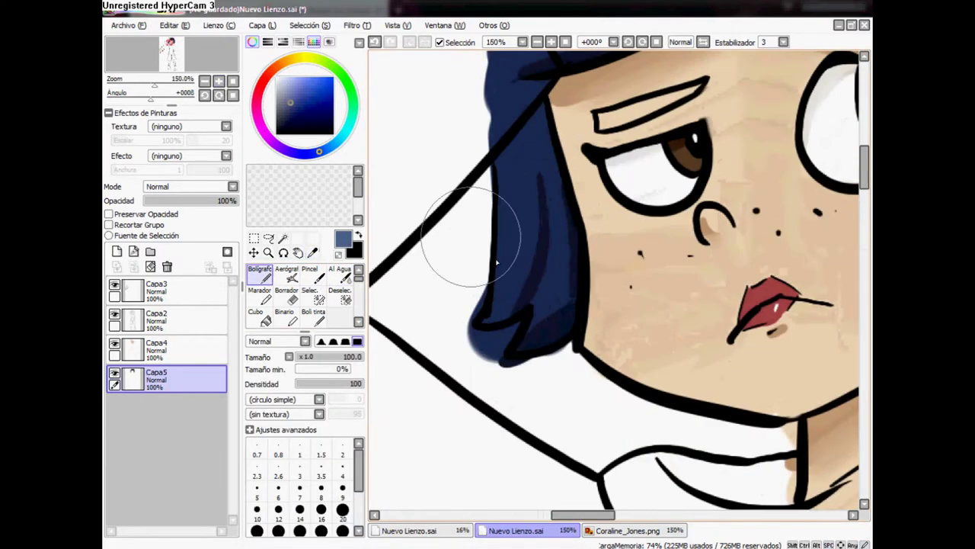
pyautogui.moveTo(447, 254)
pyautogui.mouseDown()
pyautogui.moveTo(457, 183)
pyautogui.moveTo(474, 327)
pyautogui.moveTo(521, 229)
pyautogui.mouseUp()
pyautogui.hotkey('ctrl', 'z')
pyautogui.moveTo(500, 191); pyautogui.dragTo(496, 312)
pyautogui.hotkey('ctrl', 'z')
pyautogui.hotkey('ctrl', 'z')
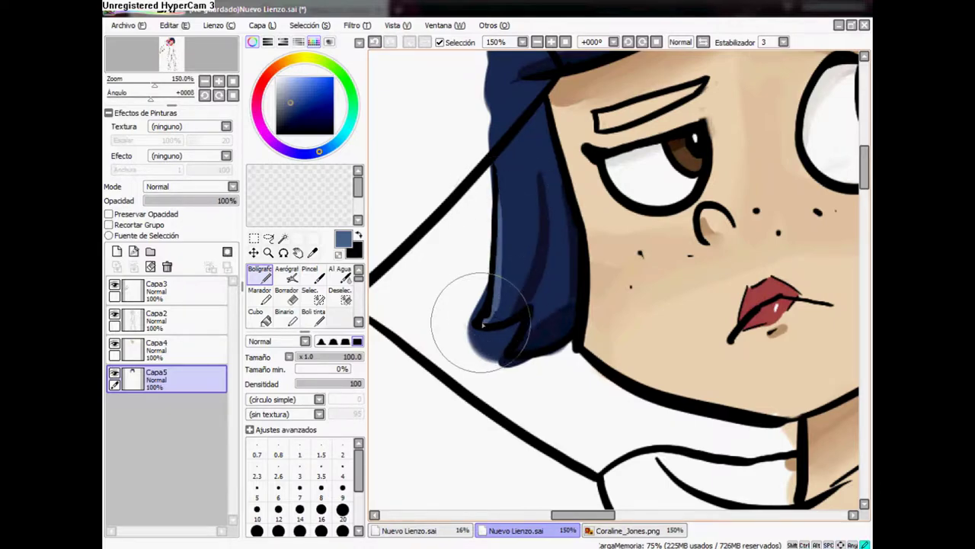
# Step: Paint lighter blue highlight strands on the left lock, fringe, crown and right side of the hair with the Bolígrafo at size 100
pyautogui.moveTo(518, 203)
pyautogui.mouseDown()
pyautogui.moveTo(607, 229)
pyautogui.moveTo(652, 265)
pyautogui.moveTo(633, 228)
pyautogui.mouseUp()
pyautogui.moveTo(579, 209)
pyautogui.mouseDown()
pyautogui.moveTo(712, 164)
pyautogui.moveTo(542, 274)
pyautogui.mouseUp()
pyautogui.moveTo(550, 169); pyautogui.dragTo(482, 223)
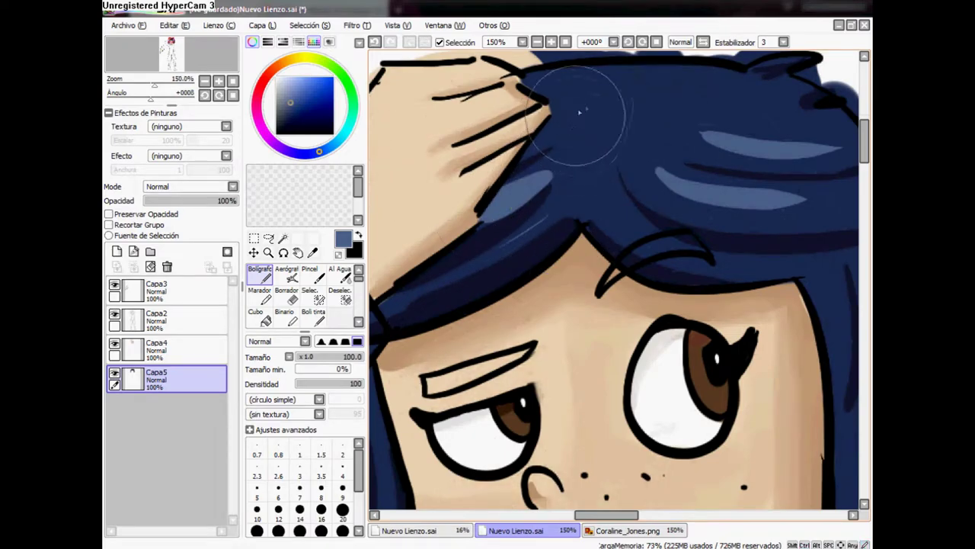
pyautogui.moveTo(838, 412); pyautogui.dragTo(708, 289)
pyautogui.moveTo(716, 358)
pyautogui.mouseDown()
pyautogui.moveTo(708, 109)
pyautogui.moveTo(751, 309)
pyautogui.mouseUp()
pyautogui.moveTo(755, 122); pyautogui.dragTo(769, 397)
pyautogui.moveTo(476, 128); pyautogui.dragTo(572, 207)
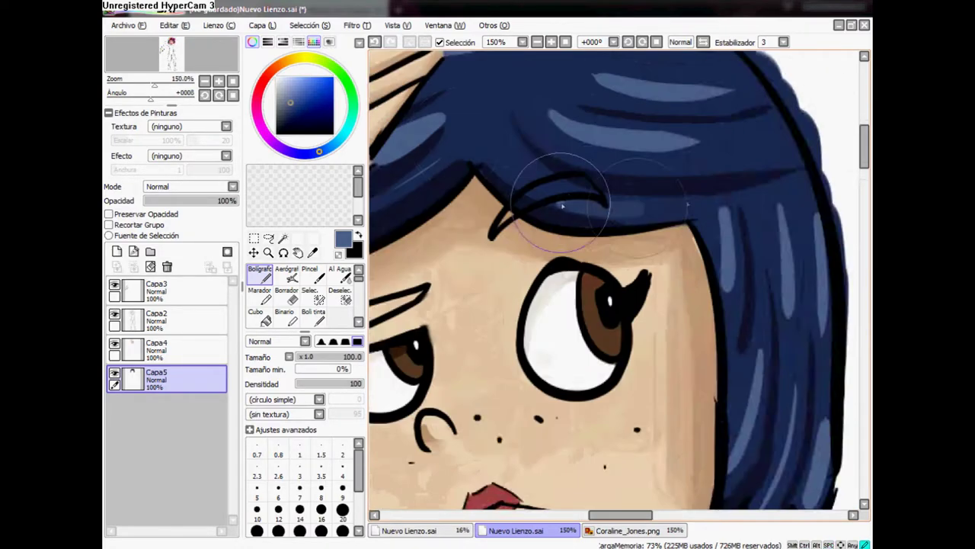
pyautogui.scroll(-3, 571, 207)
pyautogui.scroll(2, 560, 229)
# Step: Fill both eyebrows on Capa4 with brown sampled from the iris, using the Bolígrafo at size 19
pyautogui.moveTo(556, 235)
pyautogui.mouseDown()
pyautogui.moveTo(529, 298)
pyautogui.moveTo(577, 326)
pyautogui.moveTo(547, 328)
pyautogui.mouseUp()
pyautogui.keyDown('alt'); pyautogui.click(577, 326); pyautogui.keyUp('alt')
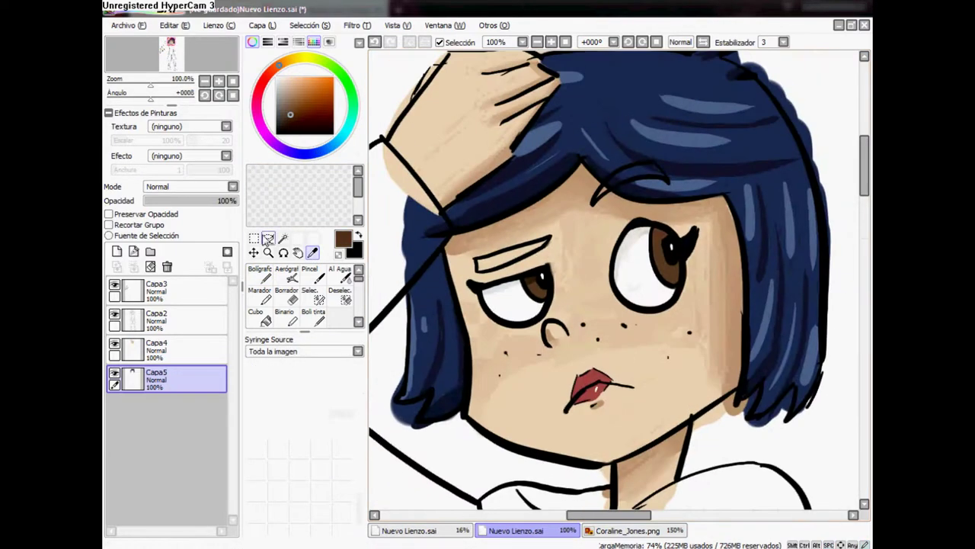
pyautogui.click(259, 274)
pyautogui.moveTo(598, 183); pyautogui.dragTo(705, 168)
pyautogui.hotkey('ctrl', 'z')
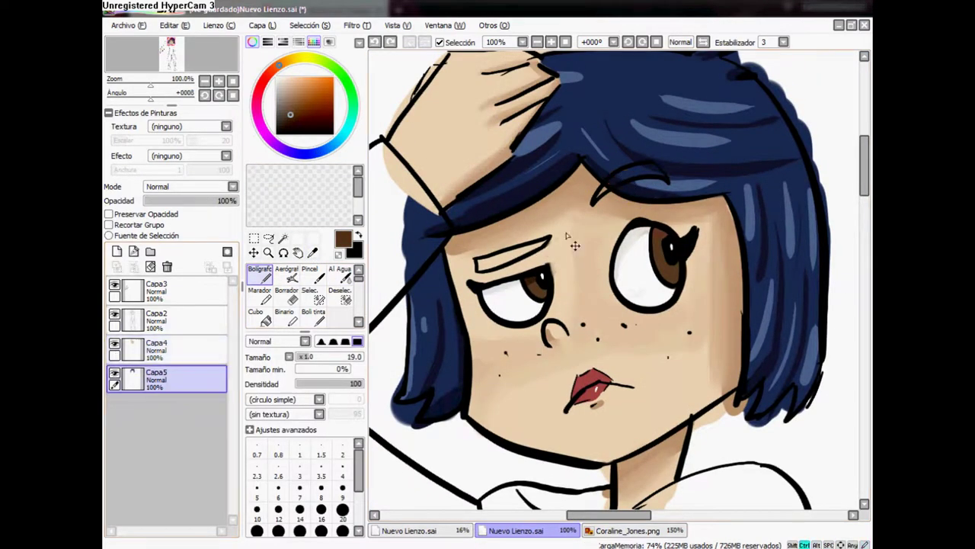
pyautogui.keyDown('ctrl'); pyautogui.keyDown('shift'); pyautogui.click(609, 204); pyautogui.keyUp('shift'); pyautogui.keyUp('ctrl')
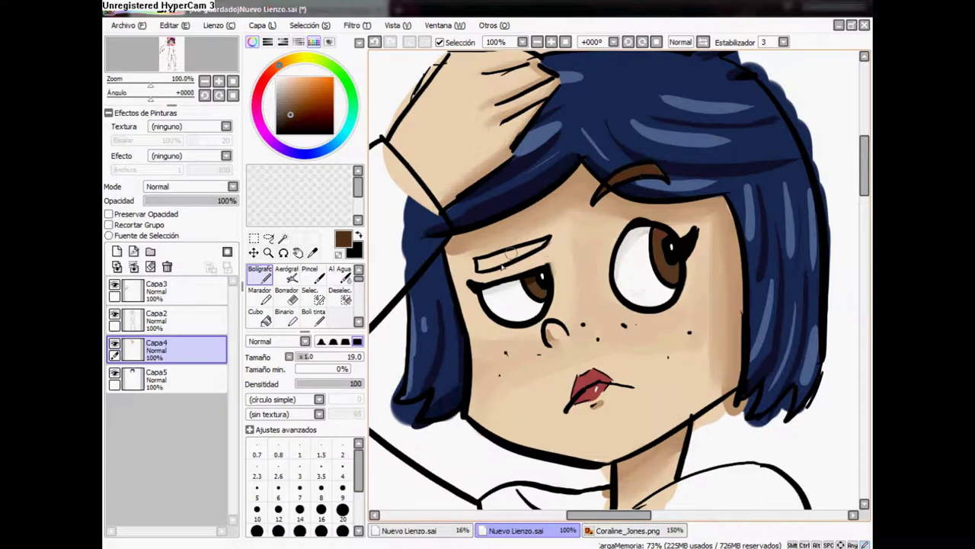
pyautogui.moveTo(518, 251)
pyautogui.mouseDown()
pyautogui.moveTo(505, 311)
pyautogui.moveTo(593, 386)
pyautogui.moveTo(538, 338)
pyautogui.moveTo(719, 393)
pyautogui.moveTo(737, 324)
pyautogui.mouseUp()
# Step: Erase the skin colour on Capa4 outside the jaw, neck, raised hand and wrist lines with the Borrador at size 9
pyautogui.press('e')
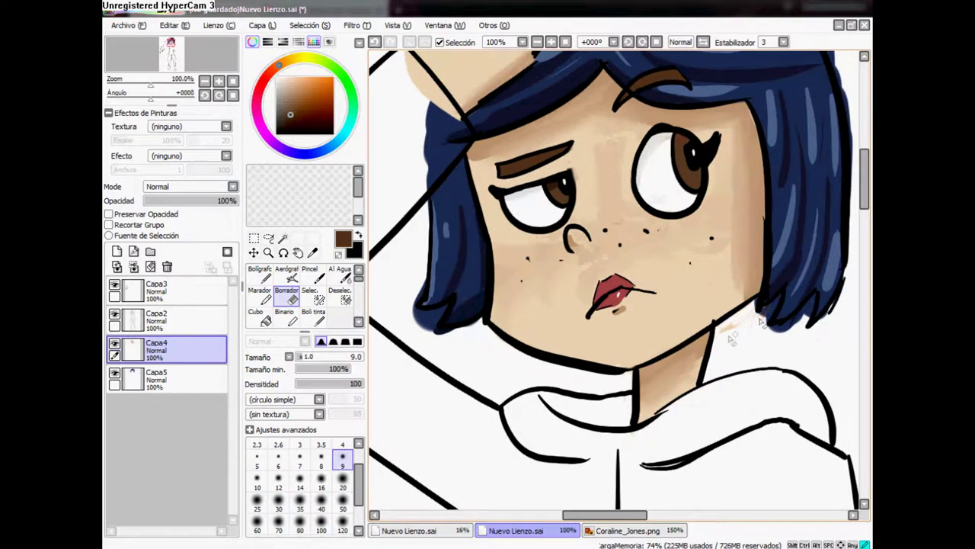
pyautogui.moveTo(591, 282); pyautogui.dragTo(732, 487)
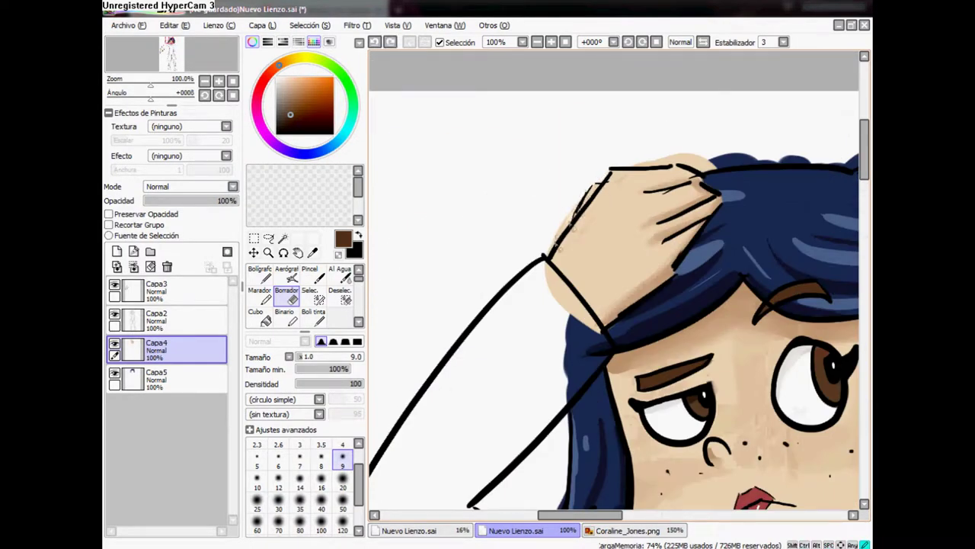
pyautogui.moveTo(546, 260); pyautogui.dragTo(538, 214)
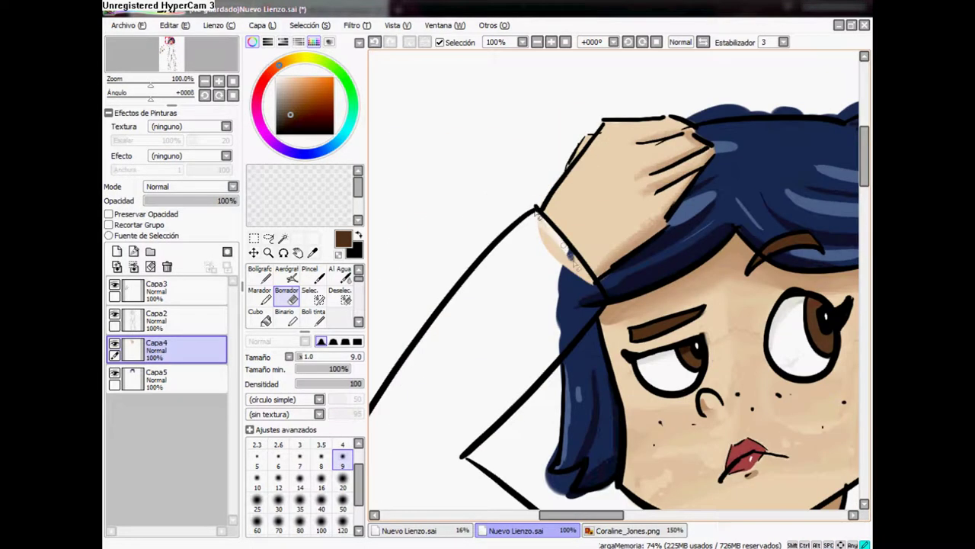
pyautogui.moveTo(633, 297); pyautogui.dragTo(595, 119)
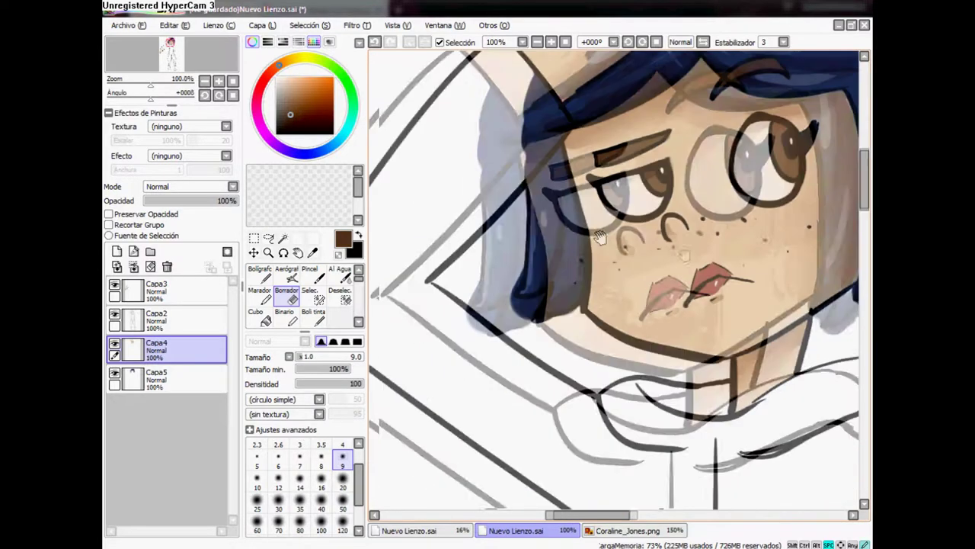
# Step: Erase the blue on Capa5 that spills past the left hair lock and into the raised sleeve
pyautogui.click(200, 371)
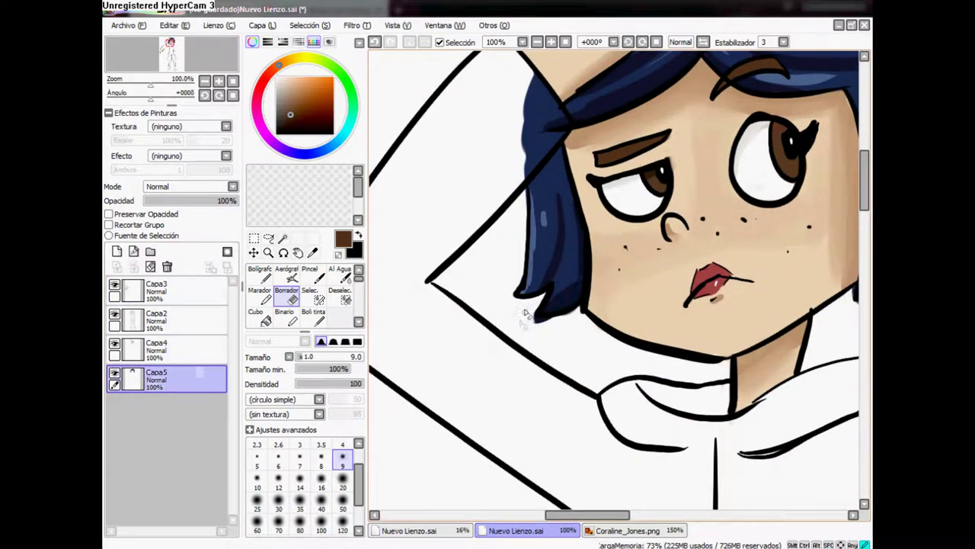
pyautogui.moveTo(537, 313); pyautogui.dragTo(529, 385)
pyautogui.moveTo(558, 206); pyautogui.dragTo(515, 260)
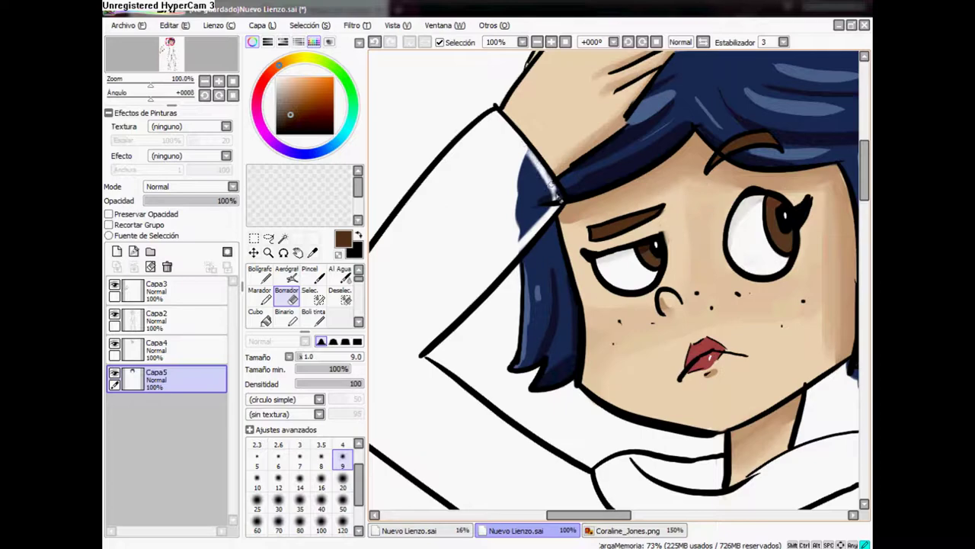
pyautogui.moveTo(539, 218); pyautogui.dragTo(531, 186)
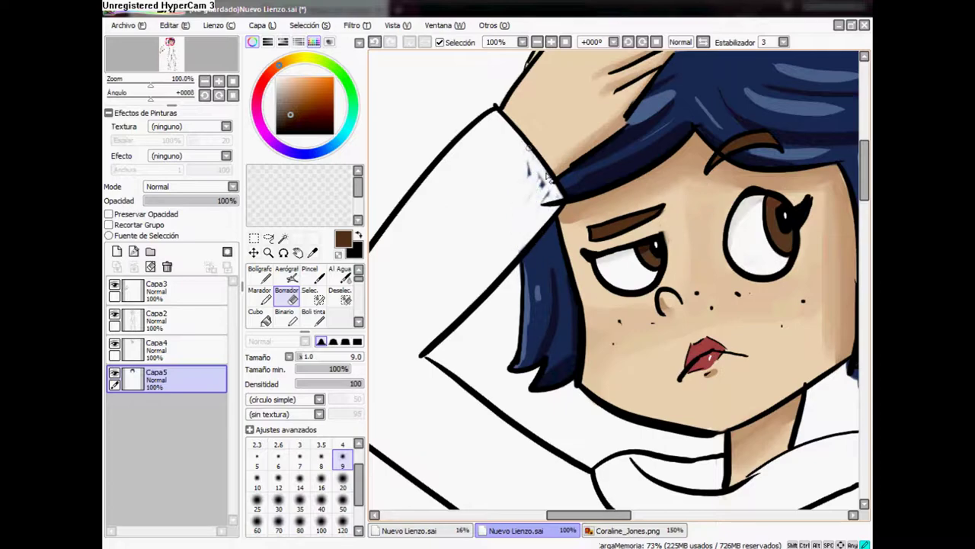
# Step: Erase the blue on Capa5 that spills above the crown line between the raised hand and the hair tuft with the Borrador at size 9
pyautogui.hscroll(3, 557, 197)
pyautogui.scroll(4, 568, 179)
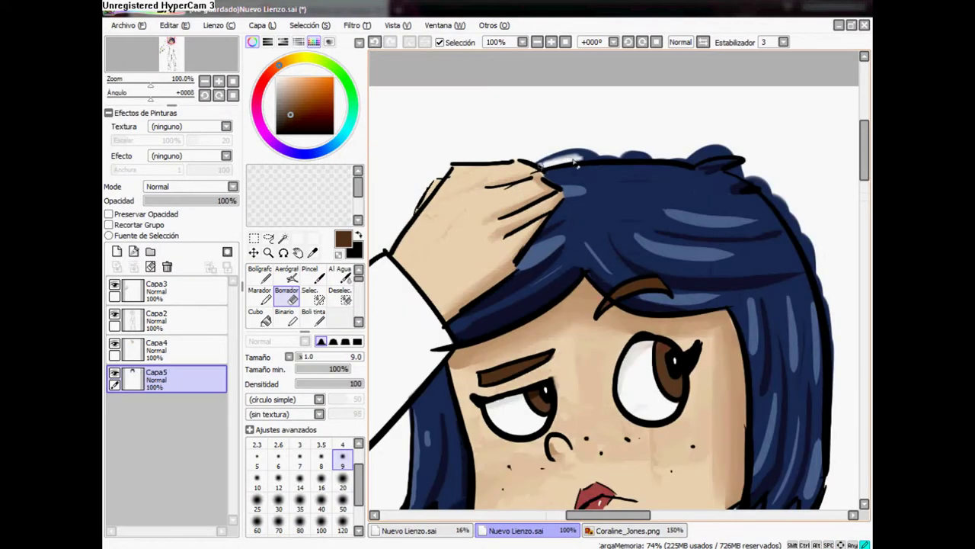
pyautogui.moveTo(559, 156); pyautogui.dragTo(678, 158)
pyautogui.press('x')
pyautogui.hscroll(2, 728, 160)
pyautogui.hotkey('ctrl', 'z')
pyautogui.hscroll(-3, 731, 160)
pyautogui.hotkey('ctrl', 'z')
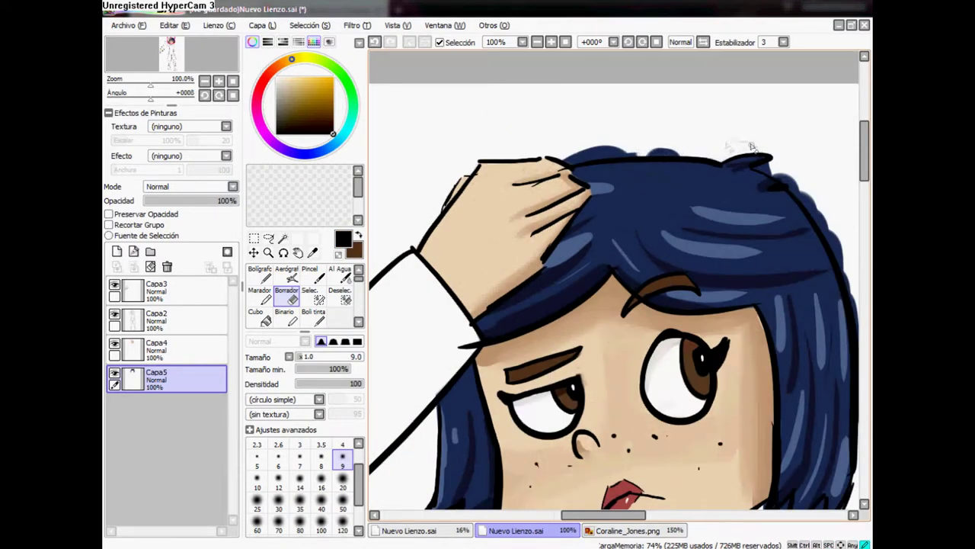
pyautogui.moveTo(608, 150); pyautogui.dragTo(515, 102)
pyautogui.click(182, 352)
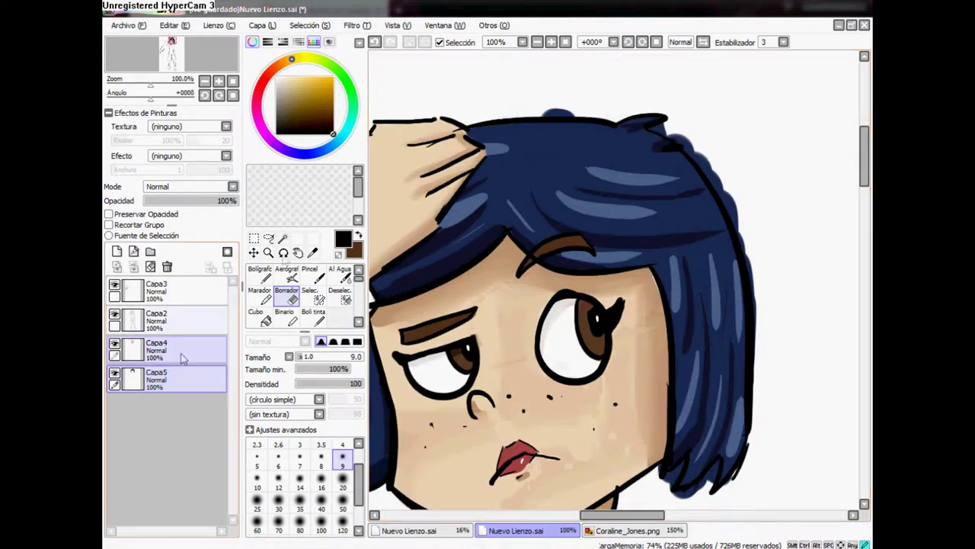
pyautogui.click(168, 379)
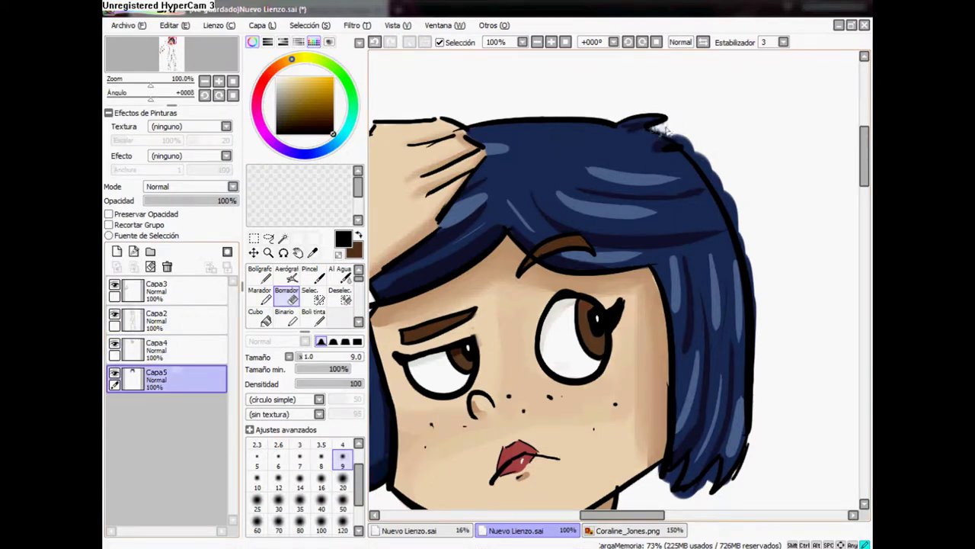
# Step: Erase the blue on Capa5 outside the outer curve and pointed ends of the hair on the side away from the raised hand
pyautogui.hotkey('ctrl', 'z')
pyautogui.moveTo(663, 131)
pyautogui.mouseDown()
pyautogui.moveTo(625, 165)
pyautogui.moveTo(682, 309)
pyautogui.mouseUp()
pyautogui.keyDown('alt'); pyautogui.click(637, 242); pyautogui.keyUp('alt')
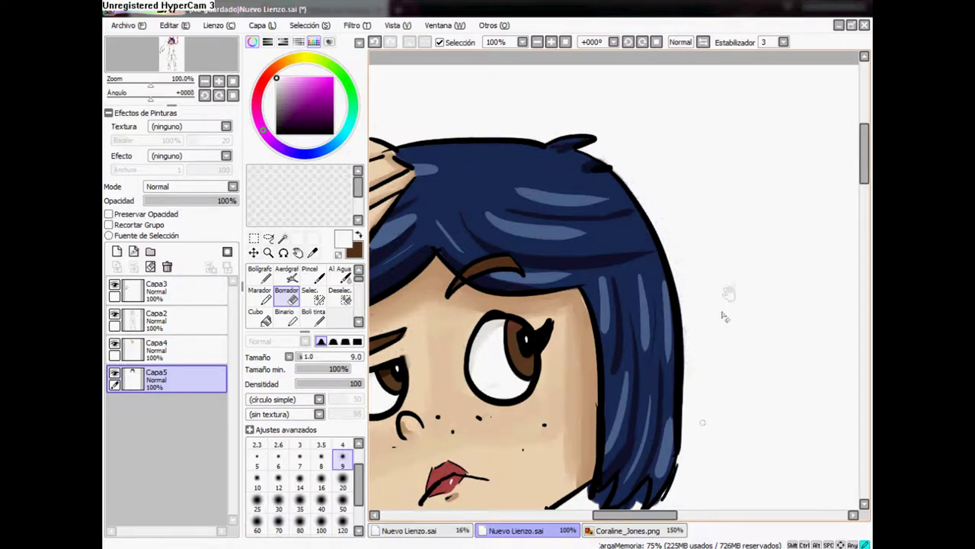
pyautogui.moveTo(728, 294); pyautogui.dragTo(816, 103)
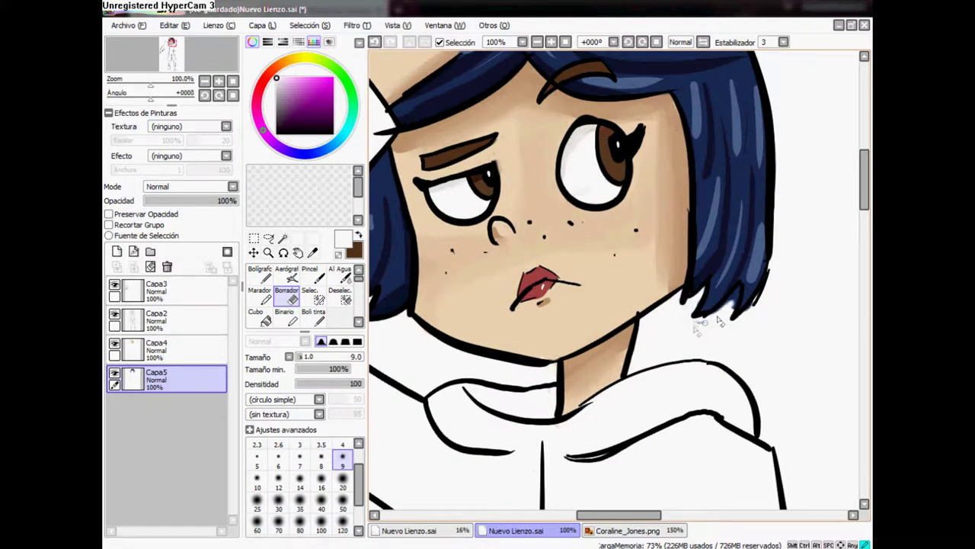
pyautogui.scroll(-3, 775, 283)
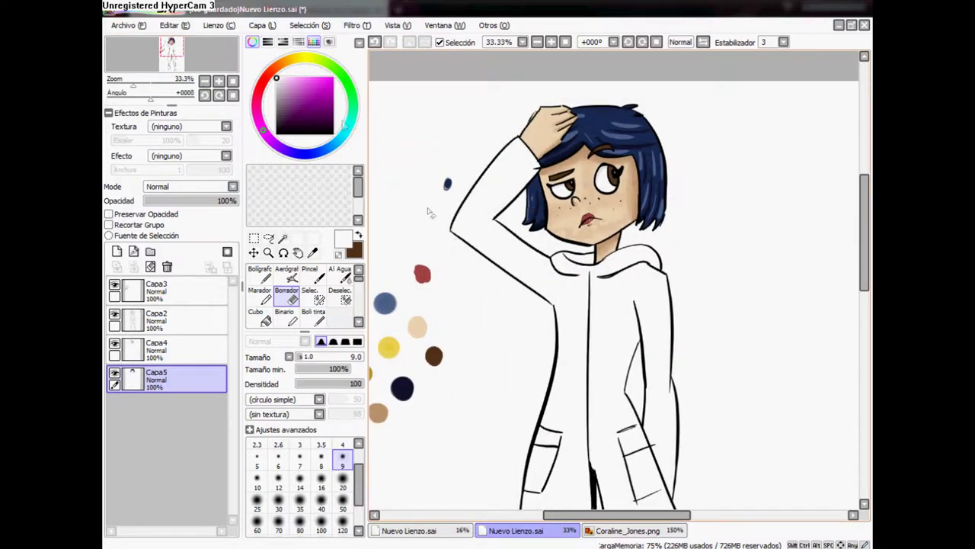
# Step: Sample the yellow palette swatch as the colour for the Bolígrafo
pyautogui.scroll(2, 412, 320)
pyautogui.click(260, 273)
pyautogui.keyDown('alt'); pyautogui.click(465, 339); pyautogui.keyUp('alt')
pyautogui.scroll(-2, 691, 285)
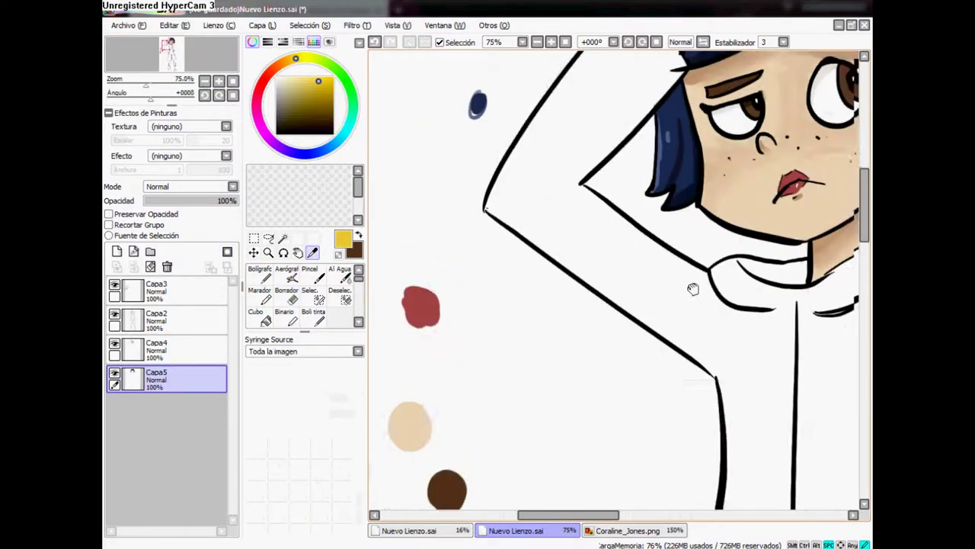
pyautogui.scroll(1, 692, 285)
pyautogui.scroll(-2, 542, 112)
pyautogui.keyDown('ctrl'); pyautogui.keyDown('shift'); pyautogui.click(550, 90); pyautogui.keyUp('shift'); pyautogui.keyUp('ctrl')
pyautogui.moveTo(553, 85)
pyautogui.mouseDown()
pyautogui.moveTo(550, 114)
pyautogui.moveTo(554, 92)
pyautogui.mouseUp()
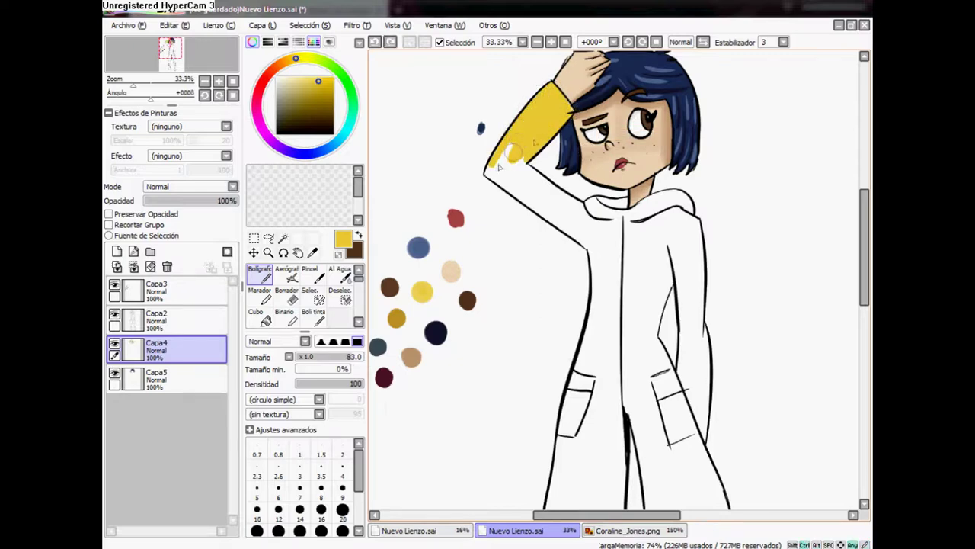
pyautogui.hotkey('ctrl', 'z')
pyautogui.hotkey('ctrl', 'z')
# Step: Add the layer Capa6 below Capa5 and edge the cuff, the raised sleeve's inner line and the hood in yellow
pyautogui.click(116, 251)
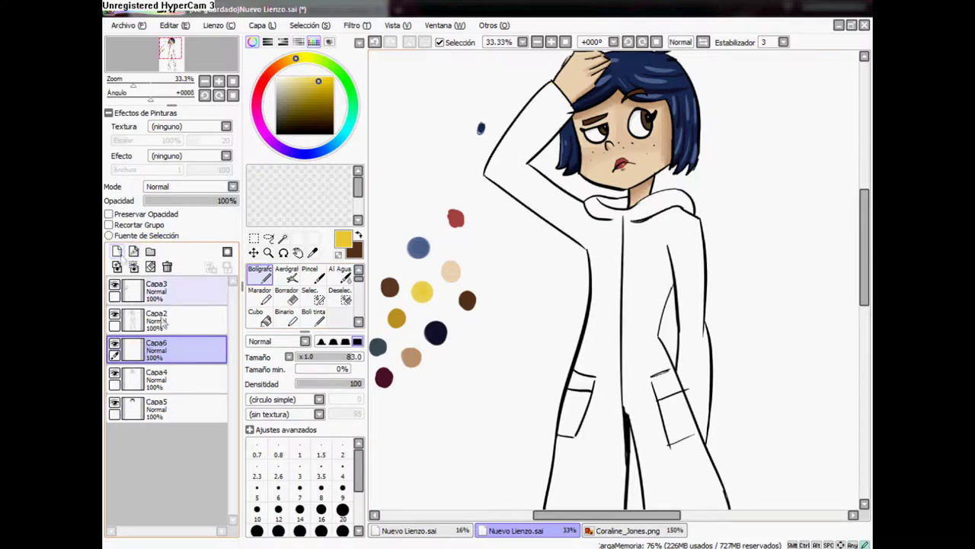
pyautogui.moveTo(168, 349); pyautogui.dragTo(168, 415)
pyautogui.moveTo(568, 115); pyautogui.dragTo(521, 168)
pyautogui.moveTo(568, 114); pyautogui.dragTo(583, 211)
pyautogui.hotkey('ctrl', 'z')
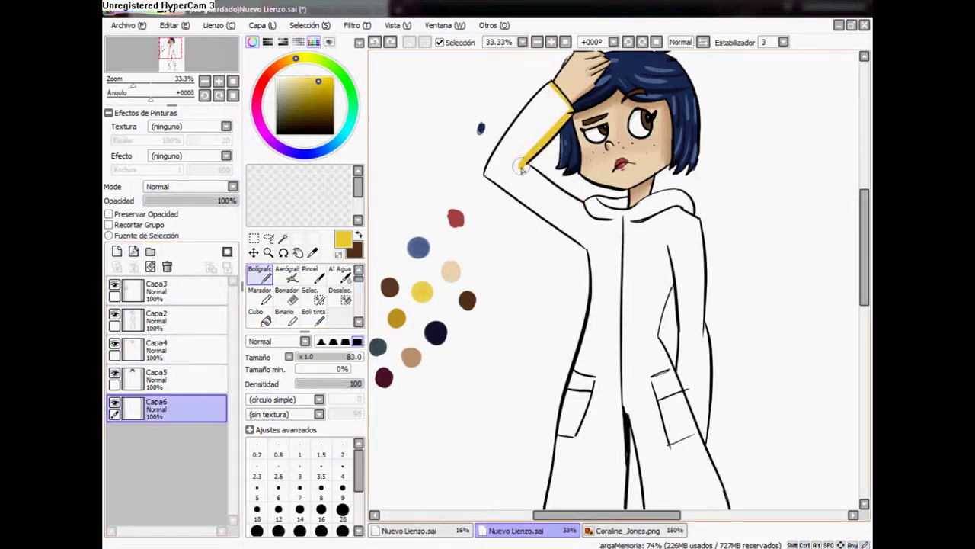
pyautogui.moveTo(547, 184); pyautogui.dragTo(526, 171)
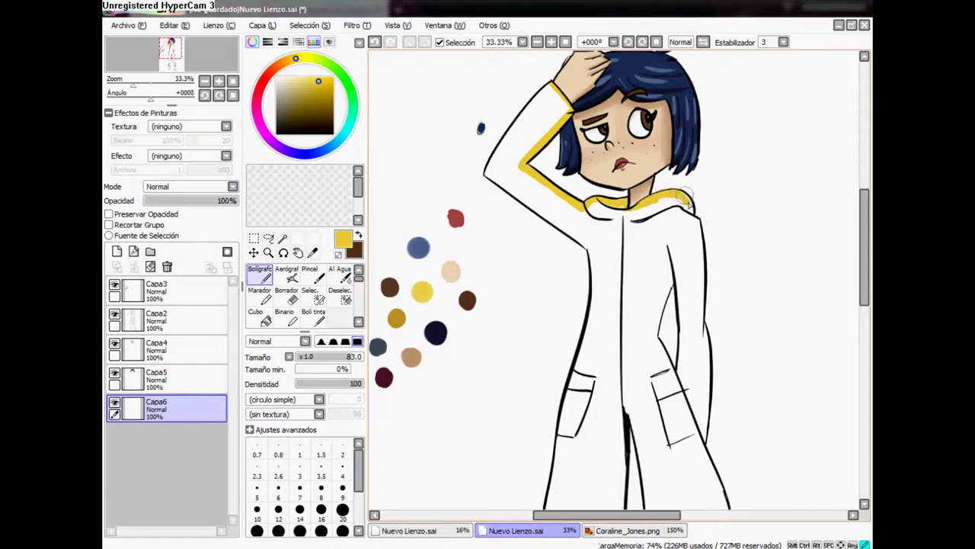
# Step: Paint yellow along the inside of the coat's side lines, hem and front opening and the underside of the raised sleeve on Capa6
pyautogui.moveTo(695, 217)
pyautogui.mouseDown()
pyautogui.moveTo(709, 401)
pyautogui.moveTo(695, 457)
pyautogui.mouseUp()
pyautogui.moveTo(698, 276)
pyautogui.mouseDown()
pyautogui.moveTo(647, 272)
pyautogui.moveTo(685, 86)
pyautogui.mouseUp()
pyautogui.moveTo(713, 326); pyautogui.dragTo(629, 347)
pyautogui.moveTo(609, 204)
pyautogui.mouseDown()
pyautogui.moveTo(633, 335)
pyautogui.moveTo(609, 352)
pyautogui.mouseUp()
pyautogui.moveTo(541, 247); pyautogui.dragTo(618, 344)
pyautogui.moveTo(534, 335); pyautogui.dragTo(533, 409)
pyautogui.moveTo(549, 314); pyautogui.dragTo(575, 209)
pyautogui.moveTo(555, 266); pyautogui.dragTo(589, 405)
pyautogui.moveTo(625, 278); pyautogui.dragTo(509, 184)
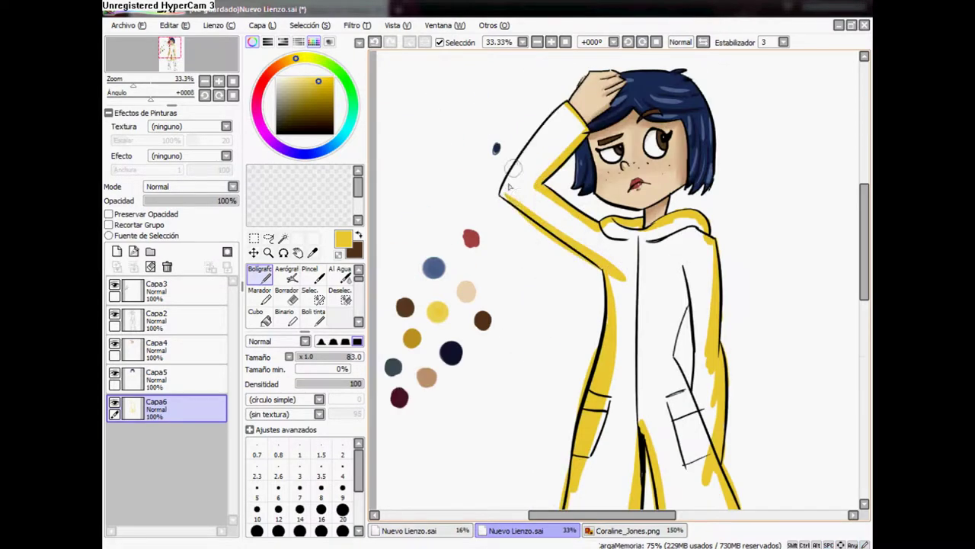
# Step: Close the raised sleeve's outer edge with yellow, then select the coat's interior and bucket-fill it with the same yellow
pyautogui.keyDown('alt'); pyautogui.click(560, 141); pyautogui.keyUp('alt')
pyautogui.moveTo(563, 114); pyautogui.dragTo(477, 213)
pyautogui.moveTo(533, 252); pyautogui.dragTo(478, 172)
pyautogui.click(283, 239)
pyautogui.click(602, 343)
pyautogui.click(266, 320)
pyautogui.click(549, 311)
# Step: Erase the yellow on Capa6 outside the raised sleeve's outer and lower lines with the Borrador at size 9
pyautogui.scroll(4, 639, 135)
pyautogui.press('e')
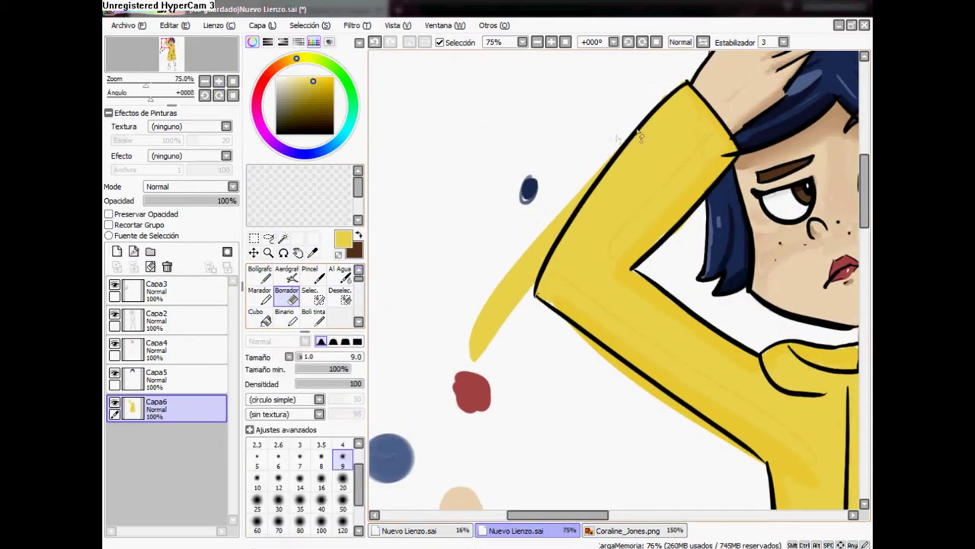
pyautogui.moveTo(527, 275); pyautogui.dragTo(542, 243)
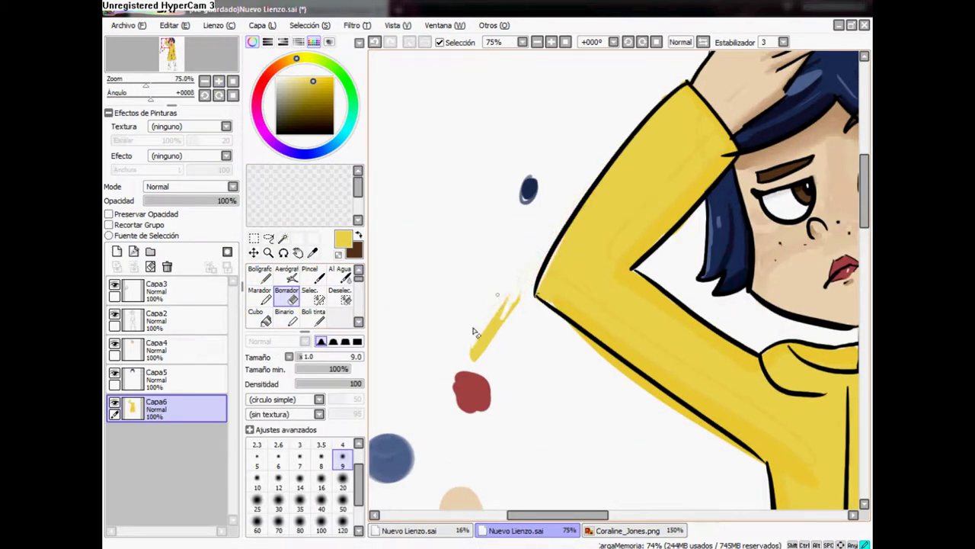
pyautogui.moveTo(473, 332); pyautogui.dragTo(506, 315)
pyautogui.moveTo(568, 345); pyautogui.dragTo(466, 204)
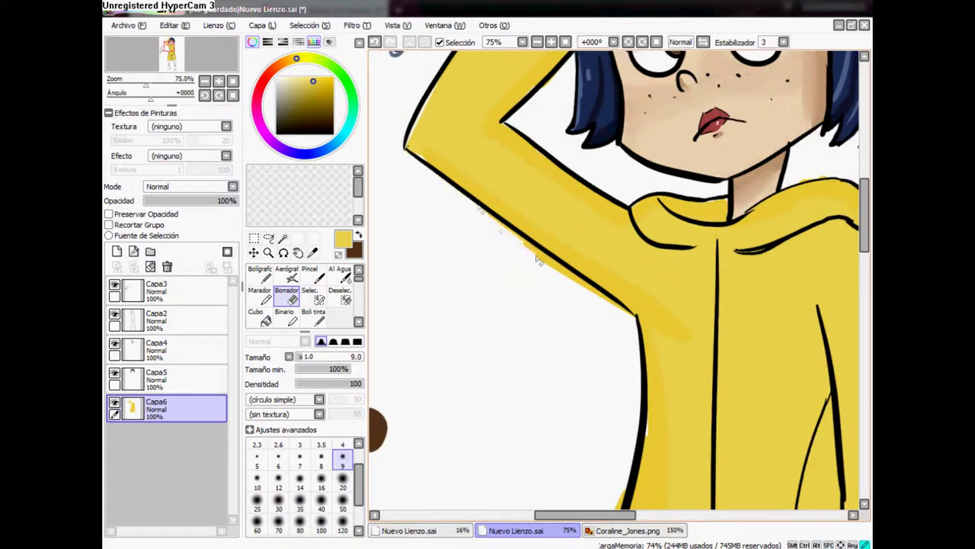
pyautogui.moveTo(599, 297)
pyautogui.mouseDown()
pyautogui.moveTo(594, 241)
pyautogui.moveTo(541, 77)
pyautogui.mouseUp()
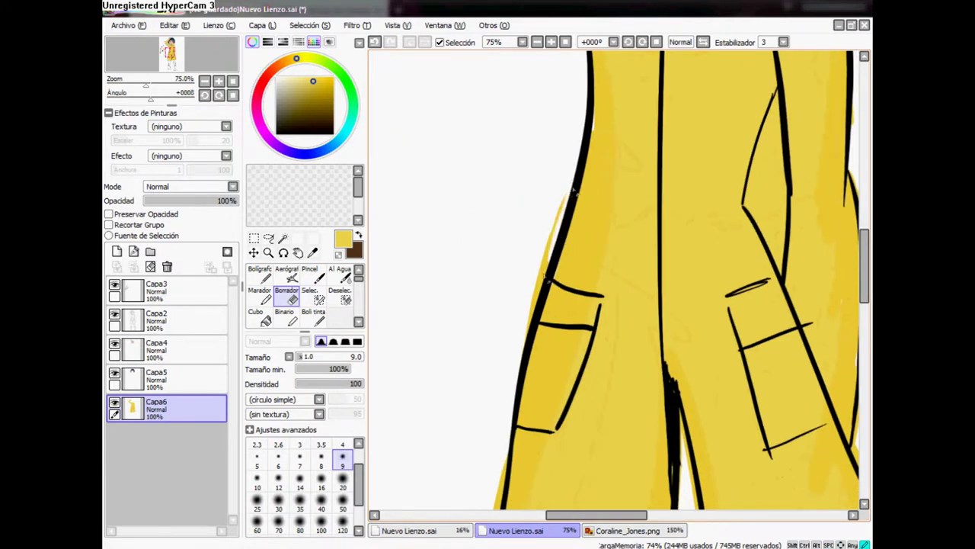
# Step: Erase the yellow outside the coat's sides, hem and front opening, and touch up the lowered sleeve with the Bolígrafo
pyautogui.moveTo(474, 446); pyautogui.dragTo(493, 255)
pyautogui.moveTo(495, 472)
pyautogui.mouseDown()
pyautogui.moveTo(617, 308)
pyautogui.moveTo(610, 344)
pyautogui.mouseUp()
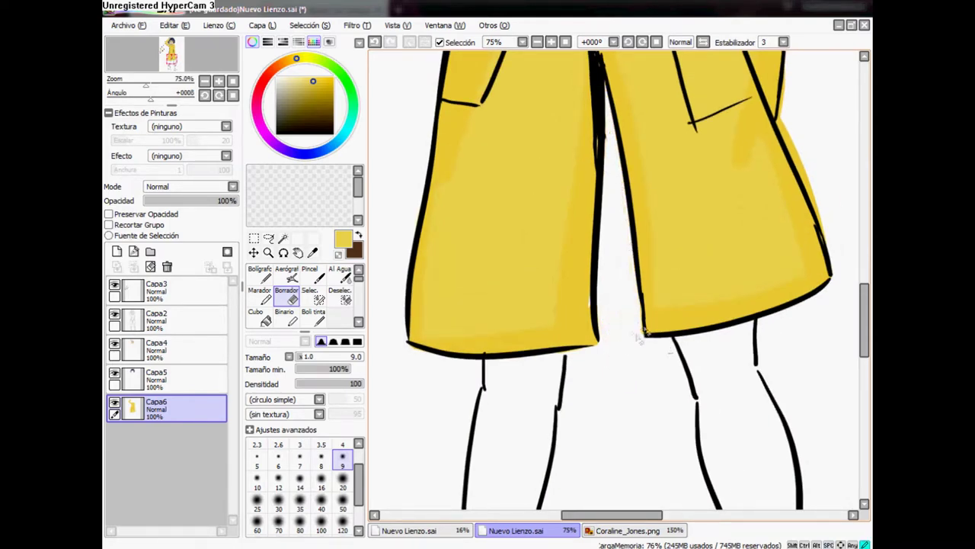
pyautogui.moveTo(640, 333); pyautogui.dragTo(545, 405)
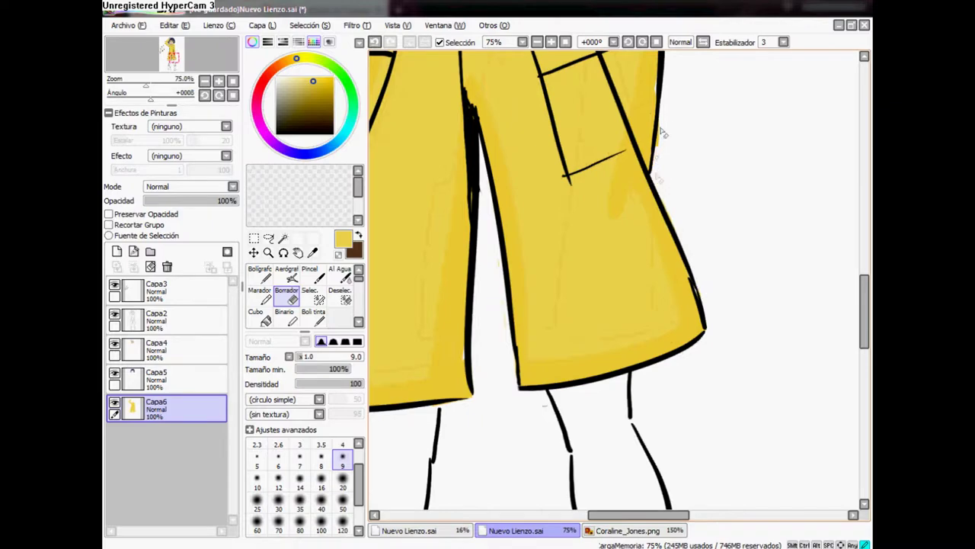
pyautogui.scroll(5, 660, 152)
pyautogui.press('n')
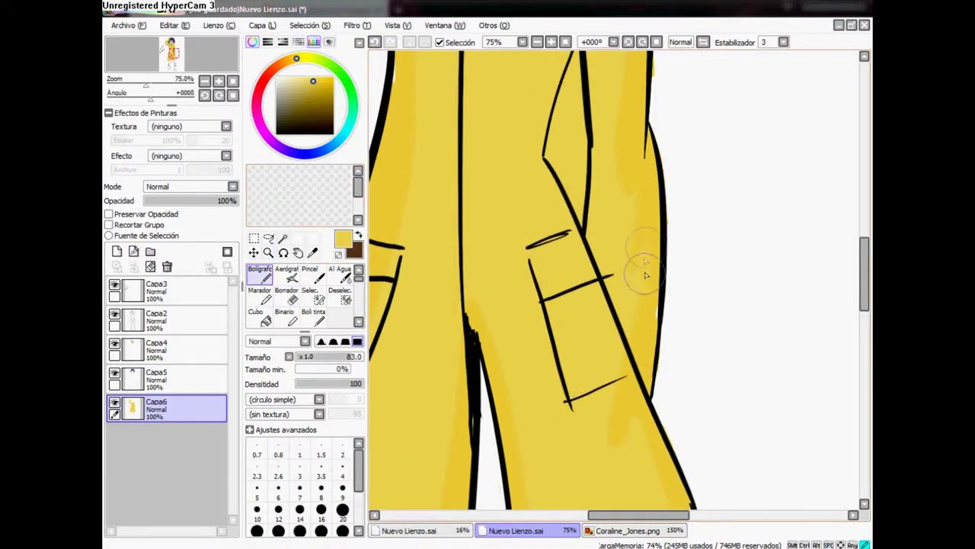
pyautogui.scroll(-3, 627, 282)
pyautogui.scroll(4, 609, 251)
pyautogui.hscroll(-3, 610, 251)
pyautogui.scroll(10, 606, 241)
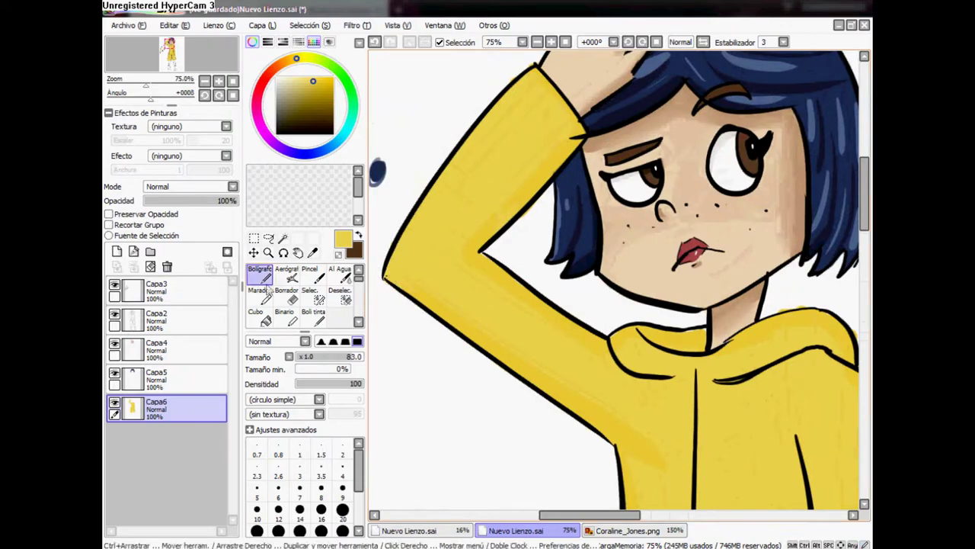
# Step: Sample the ochre swatch and paint shadows on the raised sleeve's underside, torso side, inner arm and pockets with the Bolígrafo at size 83
pyautogui.scroll(-5, 610, 282)
pyautogui.scroll(2, 610, 282)
pyautogui.scroll(2, 610, 282)
pyautogui.press('alt')
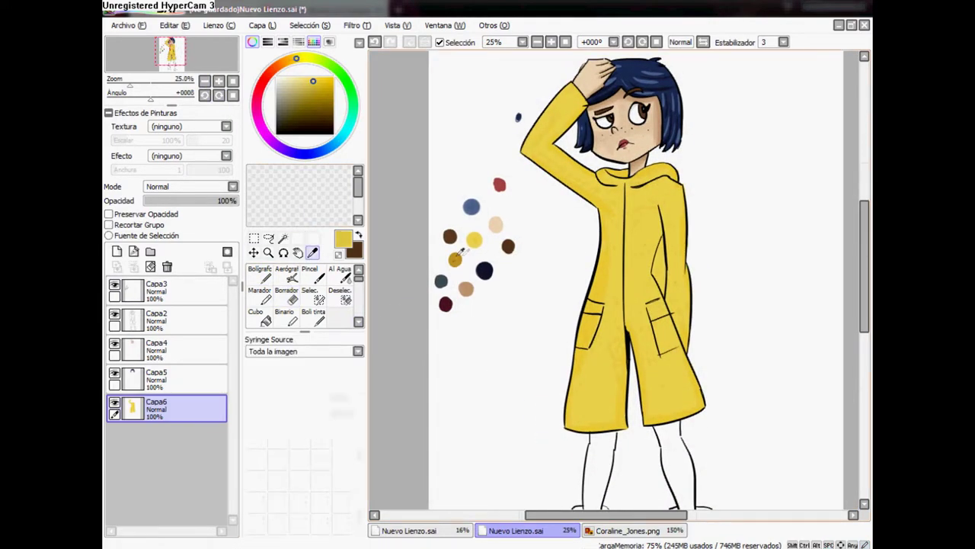
pyautogui.keyDown('alt'); pyautogui.click(454, 259); pyautogui.keyUp('alt')
pyautogui.scroll(1, 447, 259)
pyautogui.moveTo(451, 207)
pyautogui.mouseDown()
pyautogui.moveTo(587, 301)
pyautogui.moveTo(603, 324)
pyautogui.moveTo(581, 297)
pyautogui.moveTo(609, 384)
pyautogui.moveTo(610, 362)
pyautogui.mouseUp()
pyautogui.moveTo(632, 404)
pyautogui.mouseDown()
pyautogui.moveTo(678, 401)
pyautogui.moveTo(674, 356)
pyautogui.mouseUp()
pyautogui.hotkey('ctrl', 'z')
pyautogui.moveTo(706, 200)
pyautogui.mouseDown()
pyautogui.moveTo(674, 321)
pyautogui.moveTo(689, 232)
pyautogui.mouseUp()
pyautogui.scroll(-3, 704, 396)
pyautogui.moveTo(666, 340); pyautogui.dragTo(712, 325)
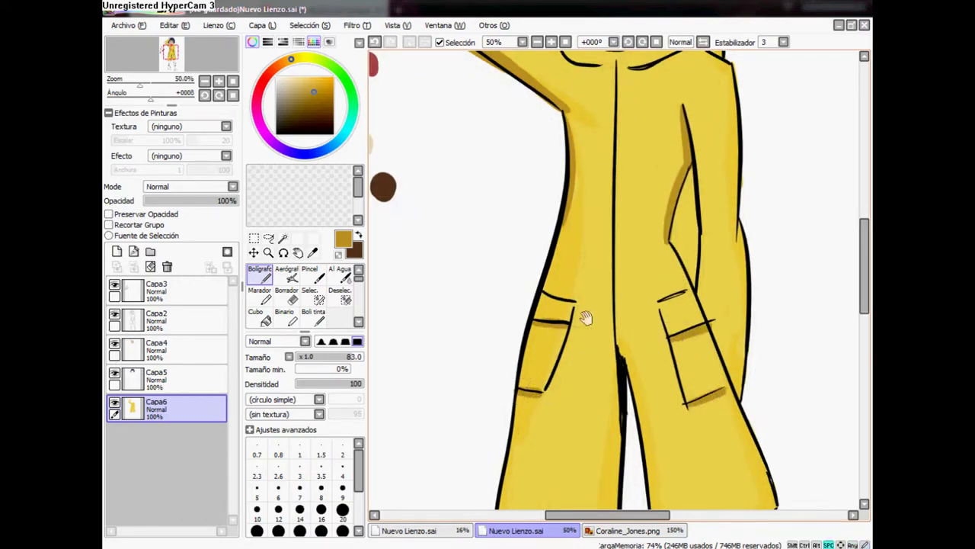
# Step: Paint ochre shadows under the hood and along the raised sleeve's inner edge, and erase the spill below the sleeve
pyautogui.moveTo(585, 318); pyautogui.dragTo(587, 224)
pyautogui.scroll(10, 647, 196)
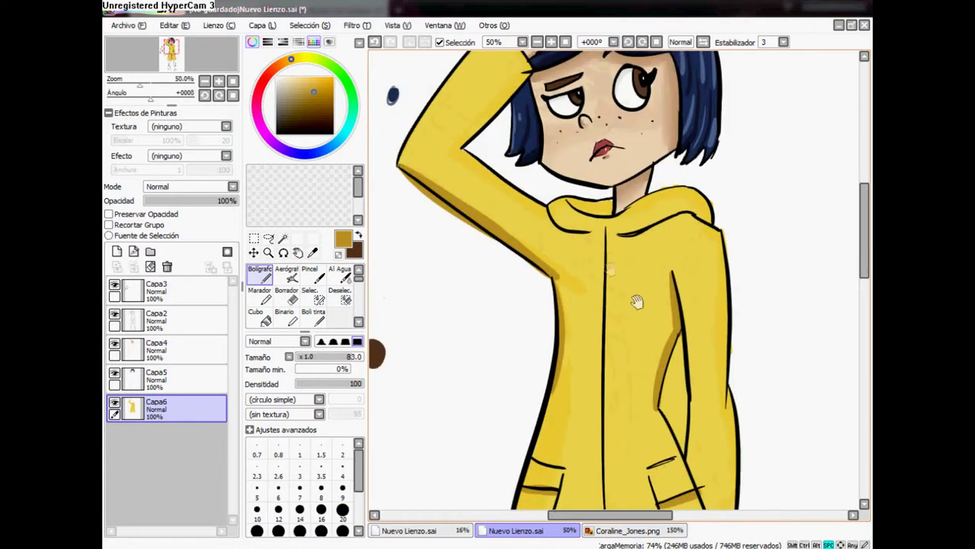
pyautogui.moveTo(697, 221); pyautogui.dragTo(778, 337)
pyautogui.moveTo(547, 262)
pyautogui.mouseDown()
pyautogui.moveTo(600, 241)
pyautogui.moveTo(567, 171)
pyautogui.mouseUp()
pyautogui.press('e')
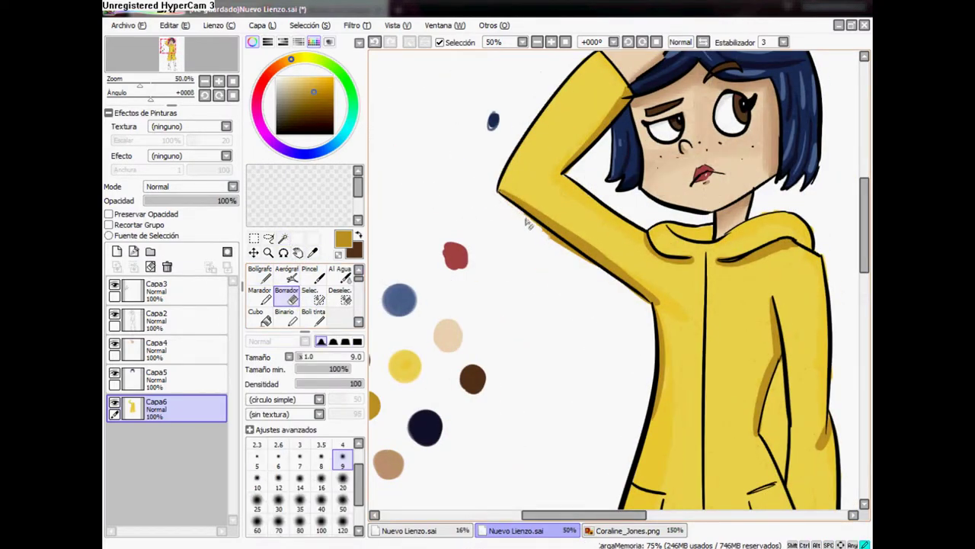
pyautogui.moveTo(560, 244)
pyautogui.mouseDown()
pyautogui.moveTo(560, 152)
pyautogui.moveTo(472, 328)
pyautogui.moveTo(476, 341)
pyautogui.moveTo(507, 289)
pyautogui.mouseUp()
# Step: Blend the ochre shadows on the raised sleeve, torso side and inner arm into the yellow with the Pincel at size 38
pyautogui.press('b')
pyautogui.scroll(2, 476, 342)
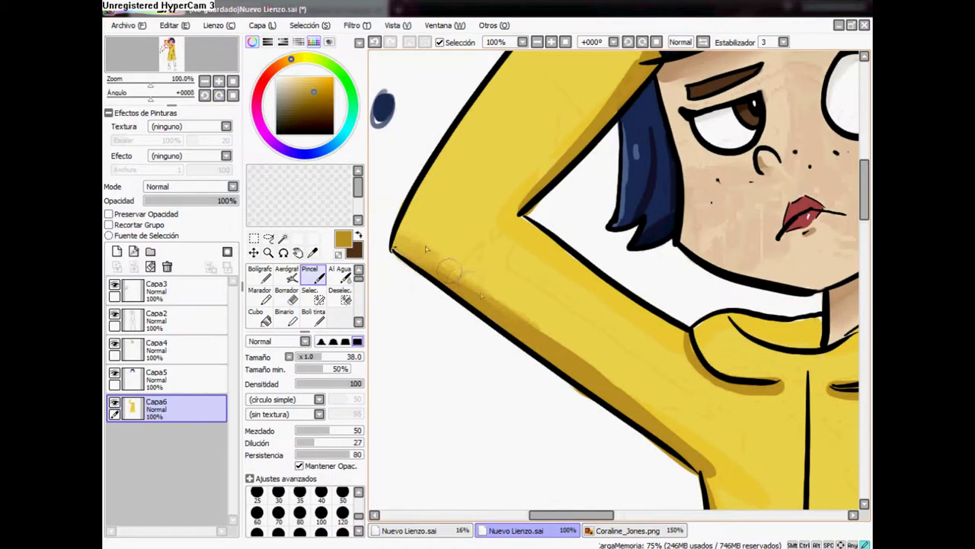
pyautogui.moveTo(600, 368)
pyautogui.mouseDown()
pyautogui.moveTo(717, 472)
pyautogui.moveTo(609, 220)
pyautogui.moveTo(640, 396)
pyautogui.mouseUp()
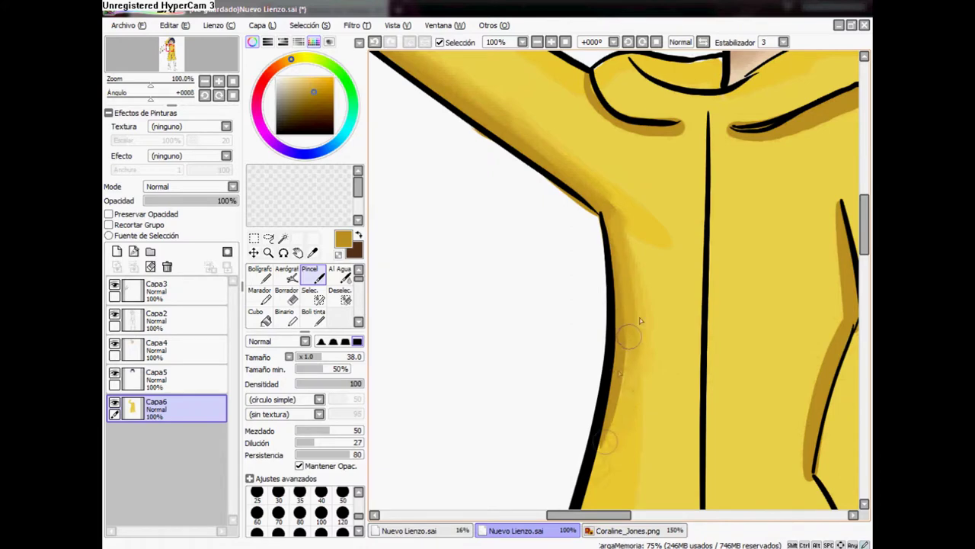
pyautogui.moveTo(678, 76)
pyautogui.mouseDown()
pyautogui.moveTo(754, 118)
pyautogui.moveTo(728, 396)
pyautogui.moveTo(686, 240)
pyautogui.mouseUp()
pyautogui.moveTo(732, 183)
pyautogui.mouseDown()
pyautogui.moveTo(705, 282)
pyautogui.moveTo(720, 305)
pyautogui.mouseUp()
pyautogui.moveTo(720, 304)
pyautogui.mouseDown()
pyautogui.moveTo(678, 326)
pyautogui.moveTo(720, 293)
pyautogui.mouseUp()
pyautogui.moveTo(685, 381); pyautogui.dragTo(671, 274)
pyautogui.moveTo(647, 346); pyautogui.dragTo(728, 308)
# Step: Blend the ochre shadows around the coat pockets with the Pincel and erase the colour spilling past the coat's side line
pyautogui.moveTo(534, 267); pyautogui.dragTo(724, 320)
pyautogui.moveTo(602, 228); pyautogui.dragTo(567, 244)
pyautogui.moveTo(526, 369); pyautogui.dragTo(566, 377)
pyautogui.press('e')
pyautogui.moveTo(537, 335); pyautogui.dragTo(564, 316)
pyautogui.press('b')
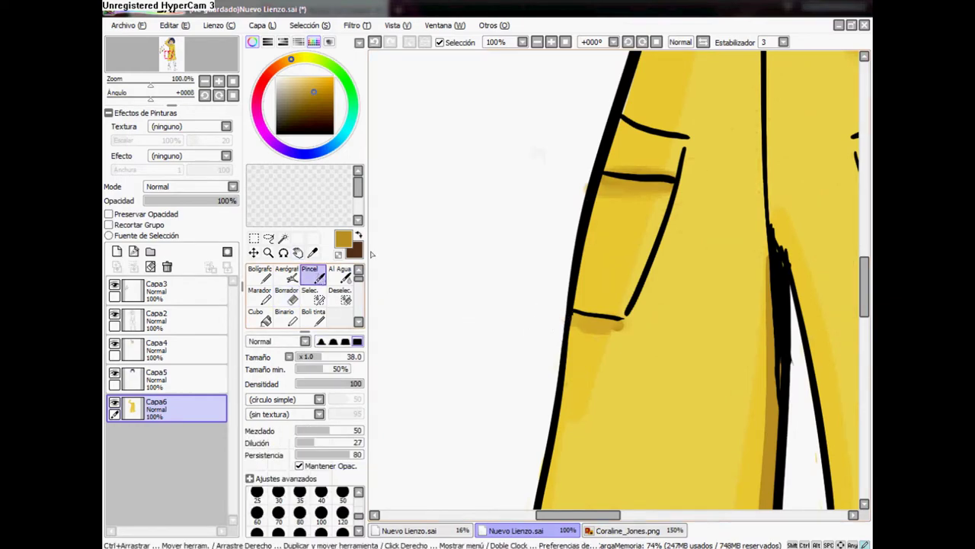
# Step: Blend the shadow below the hood with the Pincel and paint the inside of the collar ochre with the Bolígrafo
pyautogui.scroll(5, 390, 243)
pyautogui.press('e')
pyautogui.scroll(5, 461, 141)
pyautogui.press('b')
pyautogui.click(204, 81)
pyautogui.scroll(-5, 663, 176)
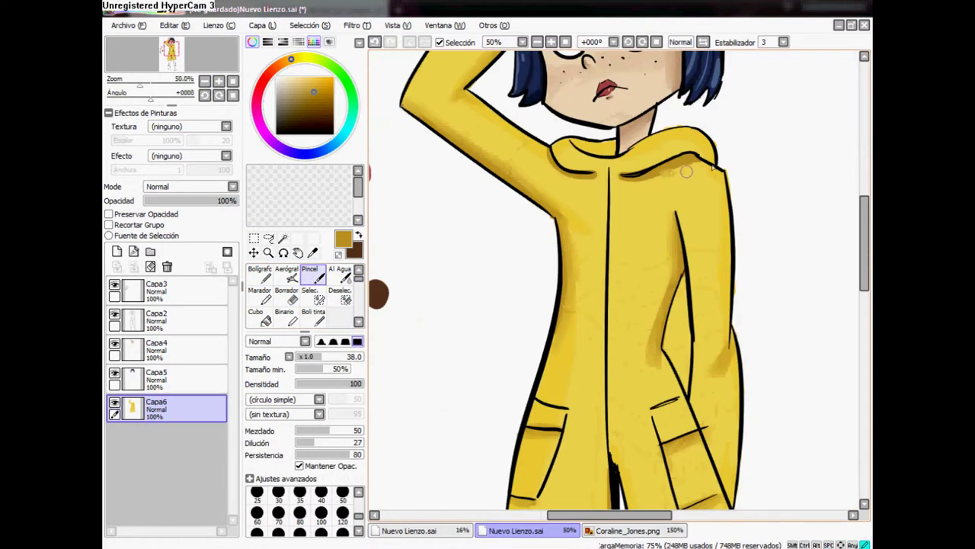
pyautogui.scroll(3, 565, 186)
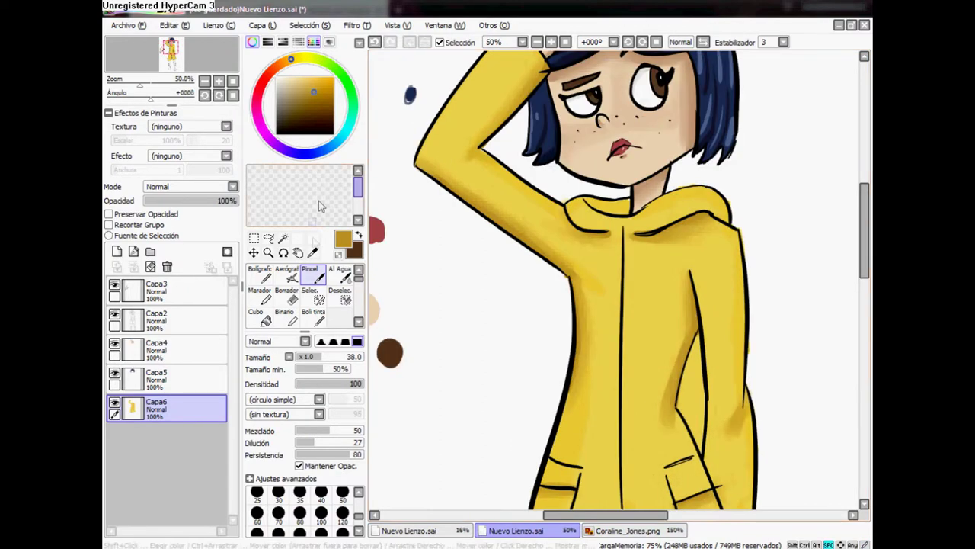
pyautogui.press('n')
pyautogui.scroll(-1, 648, 187)
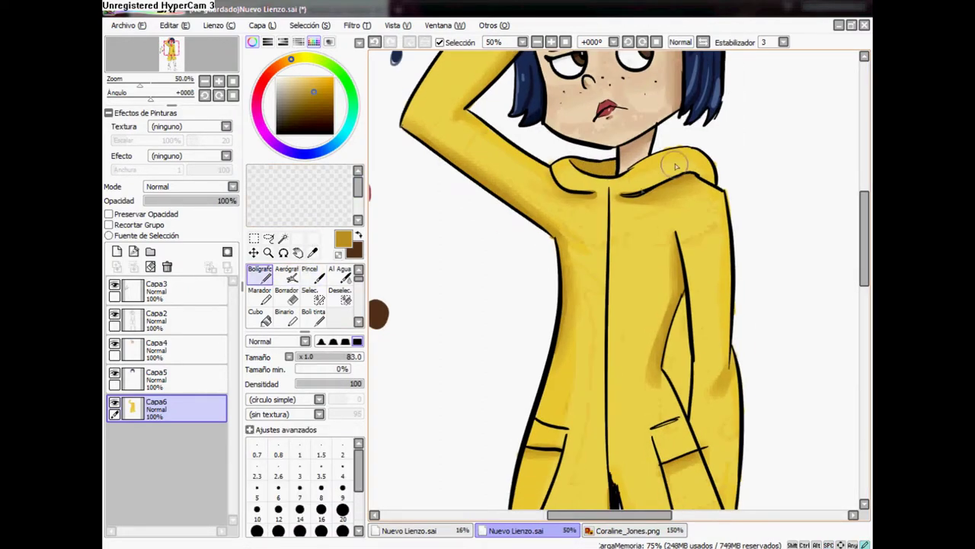
pyautogui.scroll(-4, 653, 187)
# Step: Sample the dark slate grey from the palette swatches and paint along the outlines of both legs with the Bolígrafo at size 83
pyautogui.hotkey('ctrl', '-')
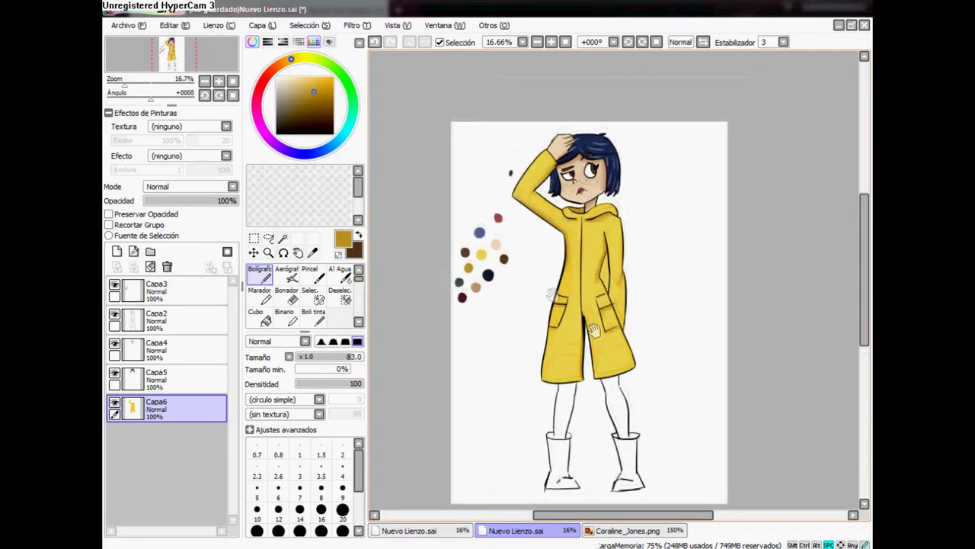
pyautogui.hotkey('ctrl', '+')
pyautogui.hotkey('ctrl', '-')
pyautogui.keyDown('alt'); pyautogui.click(405, 148); pyautogui.keyUp('alt')
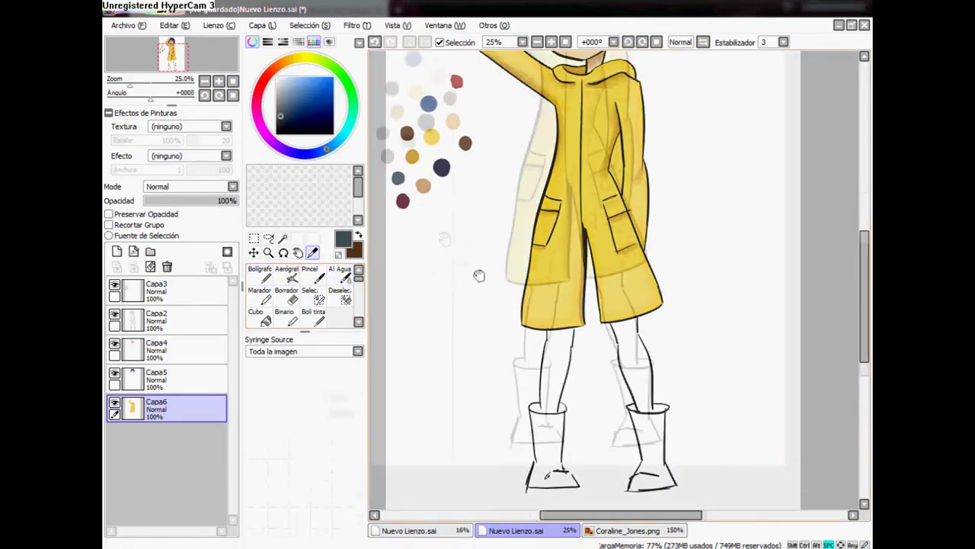
pyautogui.hotkey('ctrl', '+')
pyautogui.hotkey('ctrl', '+')
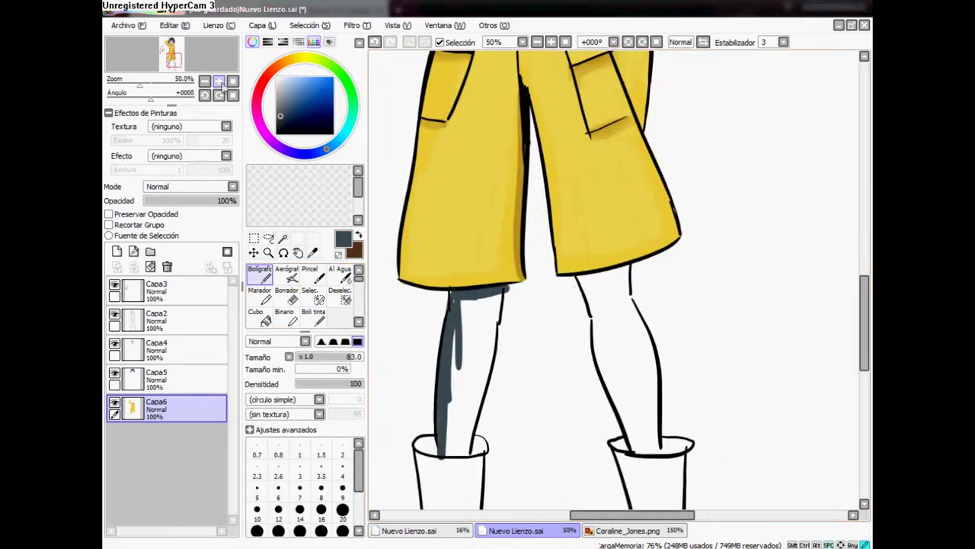
pyautogui.scroll(-1, 545, 229)
pyautogui.moveTo(545, 223); pyautogui.dragTo(512, 385)
pyautogui.moveTo(507, 229); pyautogui.dragTo(499, 297)
pyautogui.moveTo(674, 194)
pyautogui.mouseDown()
pyautogui.moveTo(657, 211)
pyautogui.moveTo(689, 255)
pyautogui.moveTo(675, 349)
pyautogui.mouseUp()
pyautogui.scroll(-2, 678, 228)
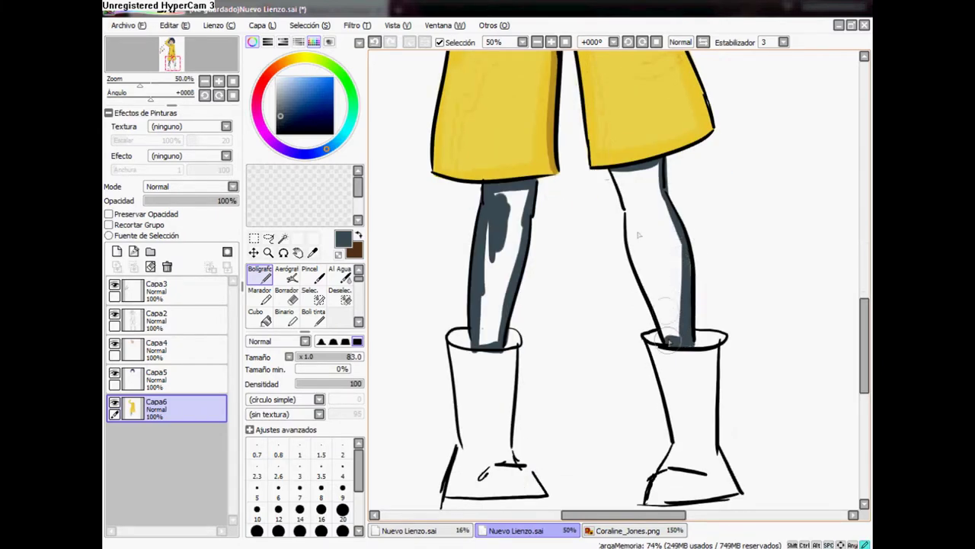
pyautogui.moveTo(614, 174); pyautogui.dragTo(652, 309)
pyautogui.moveTo(627, 236); pyautogui.dragTo(667, 347)
# Step: Fill the selected white interiors of both legs with slate grey, deselect, and erase the spill beside the right leg
pyautogui.click(283, 238)
pyautogui.click(507, 252)
pyautogui.click(640, 259)
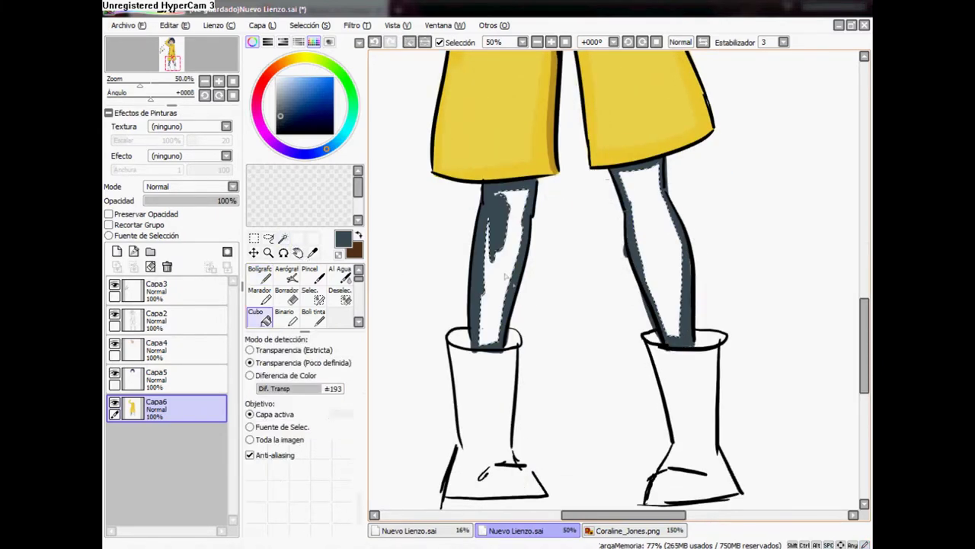
pyautogui.press('n')
pyautogui.moveTo(647, 252); pyautogui.dragTo(503, 251)
pyautogui.hotkey('ctrl', 'd')
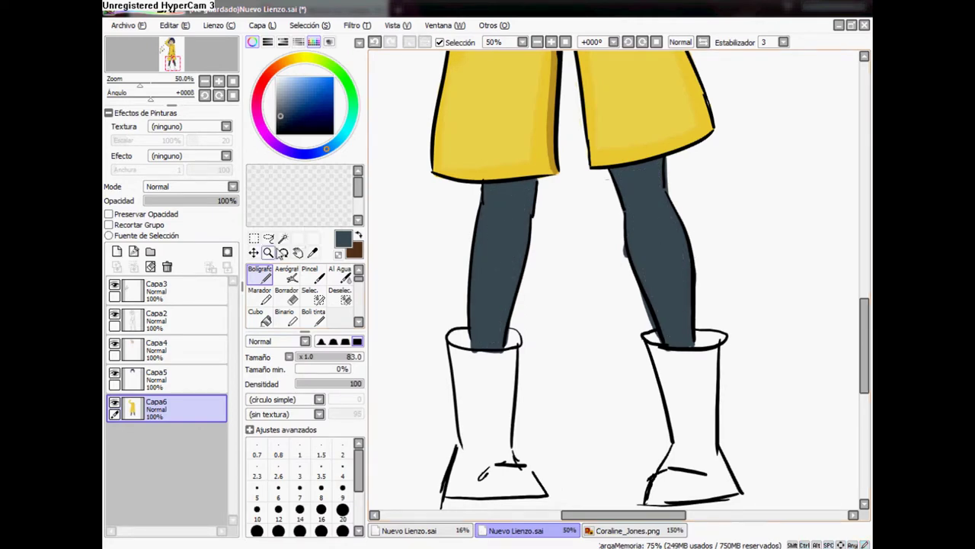
pyautogui.press('e')
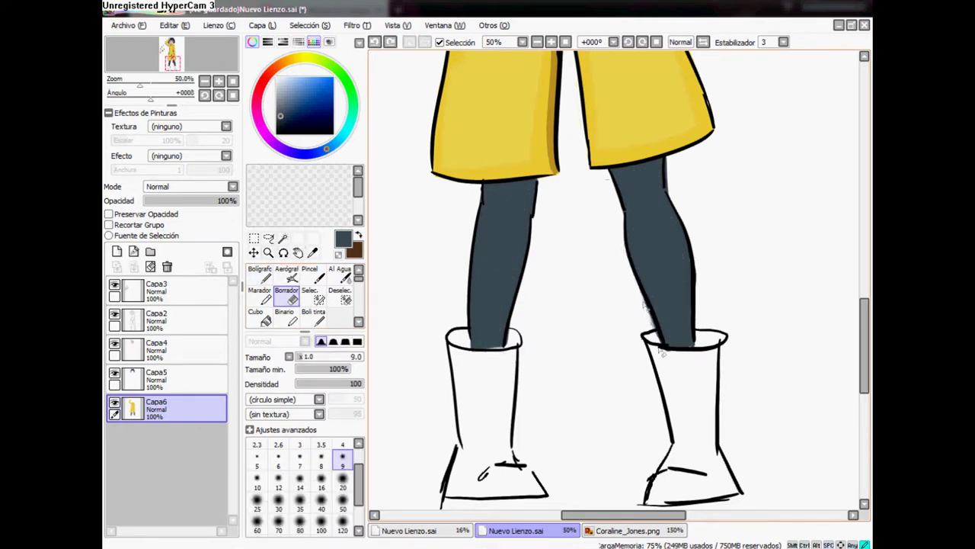
pyautogui.moveTo(669, 173)
pyautogui.mouseDown()
pyautogui.moveTo(616, 289)
pyautogui.moveTo(562, 227)
pyautogui.moveTo(533, 229)
pyautogui.moveTo(387, 39)
pyautogui.mouseUp()
# Step: Sample the dark maroon swatch and paint curved stripes across the left leg with the Bolígrafo at size 83
pyautogui.keyDown('alt'); pyautogui.click(483, 267); pyautogui.keyUp('alt')
pyautogui.press('n')
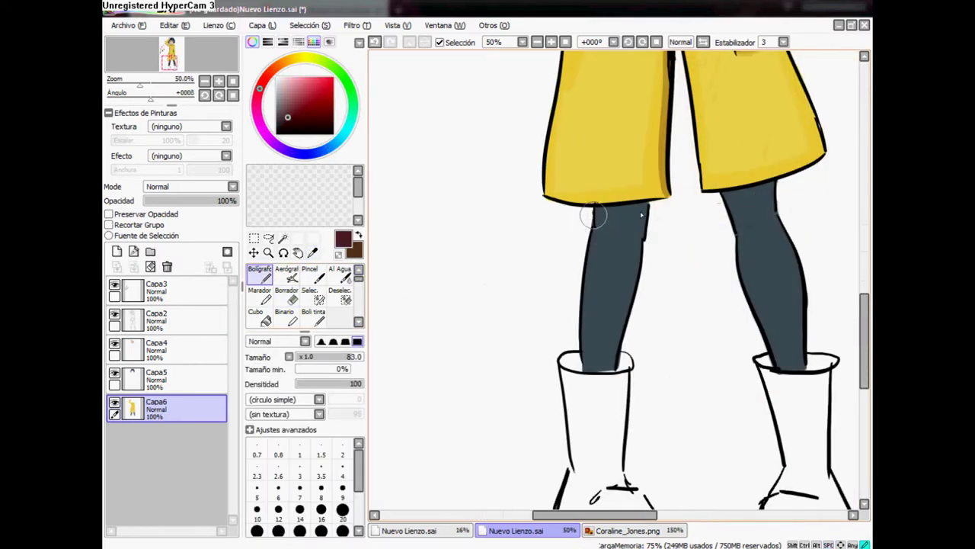
pyautogui.moveTo(587, 212); pyautogui.dragTo(647, 206)
pyautogui.moveTo(644, 251)
pyautogui.mouseDown()
pyautogui.moveTo(602, 245)
pyautogui.moveTo(653, 250)
pyautogui.mouseUp()
pyautogui.moveTo(572, 293); pyautogui.dragTo(657, 309)
pyautogui.moveTo(567, 346); pyautogui.dragTo(643, 356)
pyautogui.moveTo(578, 366); pyautogui.dragTo(666, 373)
pyautogui.moveTo(648, 343); pyautogui.dragTo(568, 344)
# Step: Paint matching maroon stripes across the right leg from the boot opening up to the coat hem
pyautogui.moveTo(682, 346); pyautogui.dragTo(760, 333)
pyautogui.moveTo(690, 374); pyautogui.dragTo(766, 362)
pyautogui.moveTo(678, 301); pyautogui.dragTo(754, 272)
pyautogui.moveTo(640, 252); pyautogui.dragTo(751, 221)
pyautogui.moveTo(643, 205); pyautogui.dragTo(728, 184)
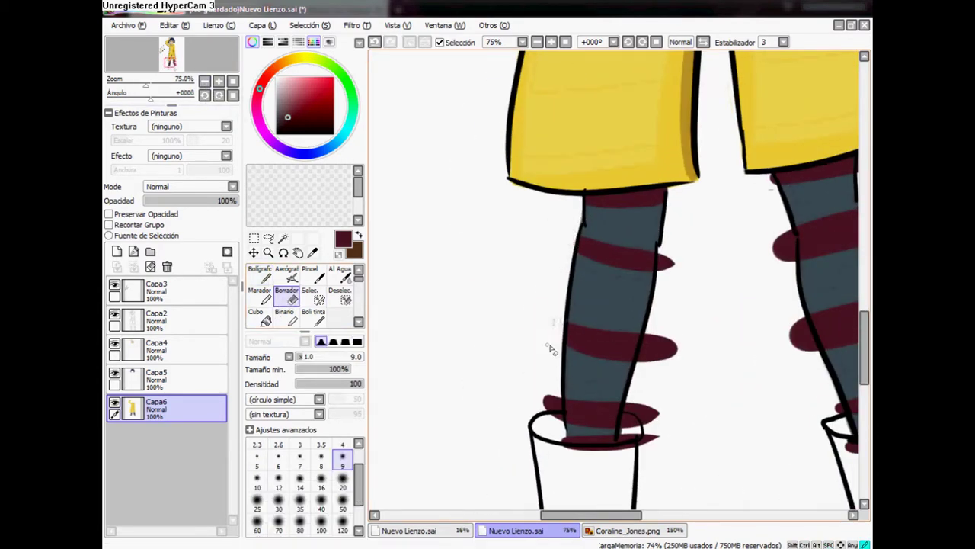
# Step: Erase the maroon stripe ends spilling past the outlines of both legs with the Borrador at size 9
pyautogui.scroll(-3, 548, 336)
pyautogui.hotkey('ctrl', 'z')
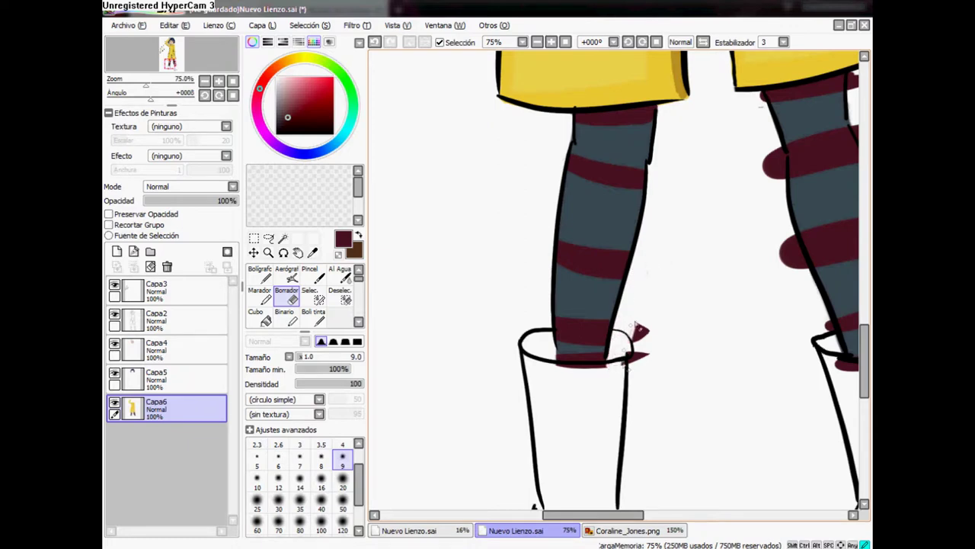
pyautogui.hscroll(3, 549, 369)
pyautogui.scroll(-1, 548, 370)
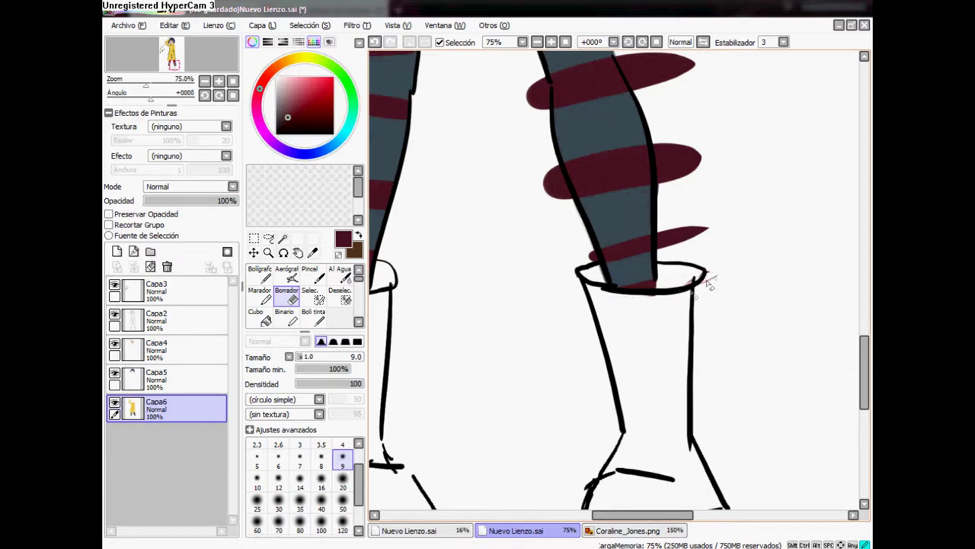
pyautogui.moveTo(699, 212); pyautogui.dragTo(692, 262)
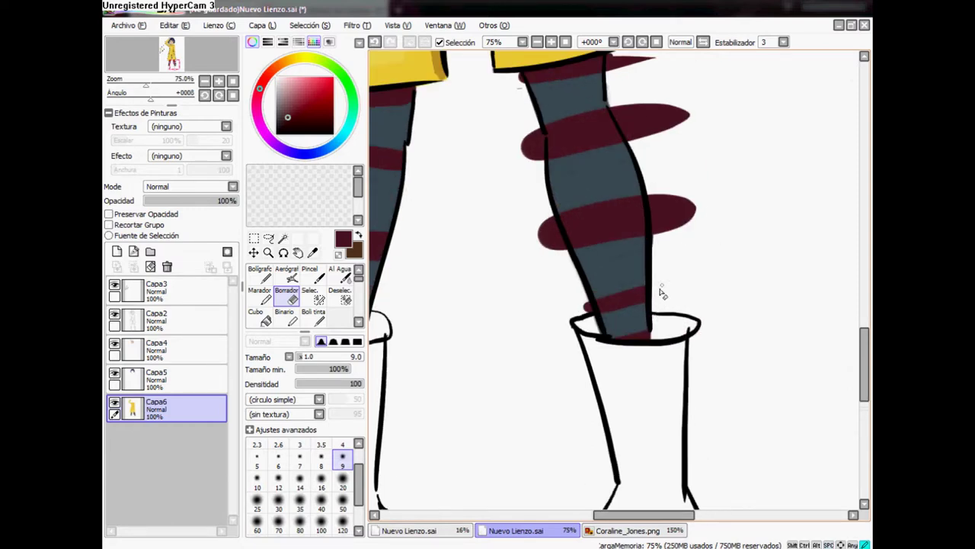
pyautogui.moveTo(667, 207); pyautogui.dragTo(696, 220)
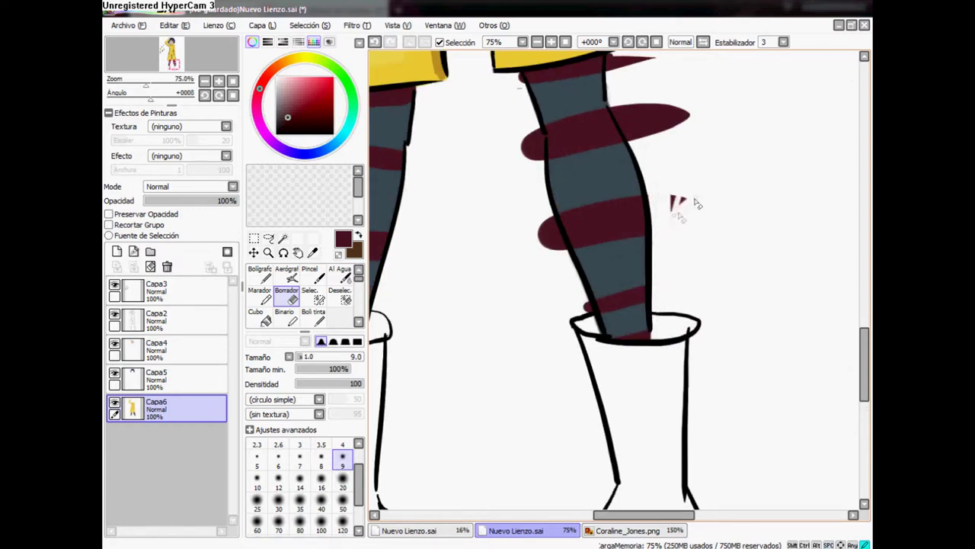
pyautogui.moveTo(666, 148)
pyautogui.mouseDown()
pyautogui.moveTo(649, 191)
pyautogui.moveTo(651, 208)
pyautogui.moveTo(649, 177)
pyautogui.moveTo(637, 173)
pyautogui.moveTo(670, 162)
pyautogui.moveTo(664, 204)
pyautogui.mouseUp()
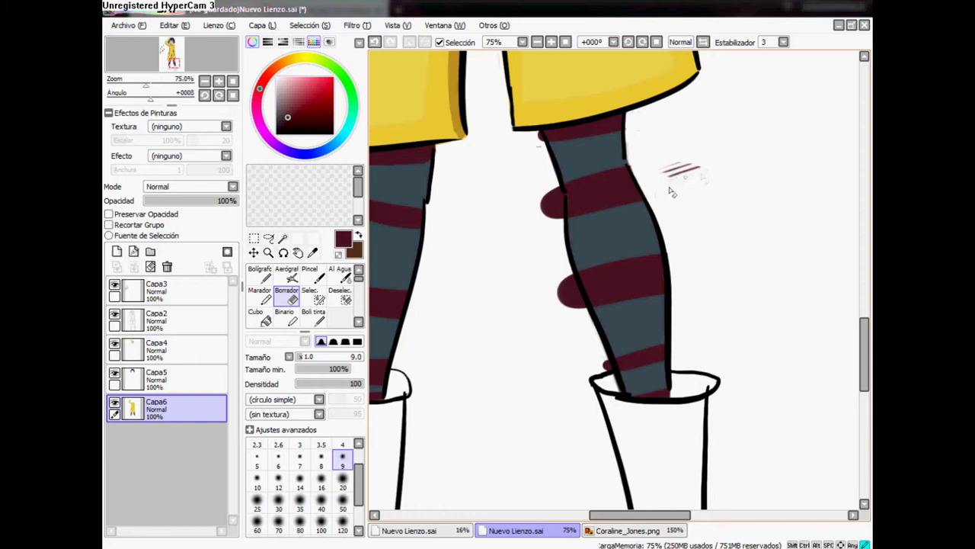
pyautogui.moveTo(663, 204); pyautogui.dragTo(619, 139)
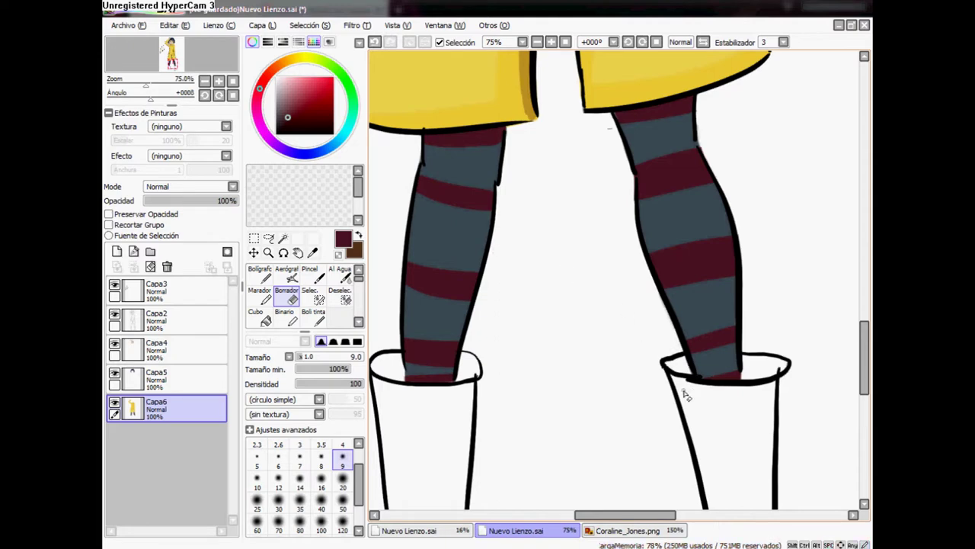
# Step: Sample a pale yellow from the boots in Coraline_Jones.png and return to the drawing with the Bolígrafo active
pyautogui.scroll(-5, 629, 268)
pyautogui.scroll(2, 629, 269)
pyautogui.scroll(-2, 664, 278)
pyautogui.hotkey('ctrl', 'Tab')
pyautogui.click(312, 252)
pyautogui.click(421, 433)
pyautogui.hotkey('ctrl', 'shift', 'Tab')
pyautogui.hotkey('ctrl', 'Tab')
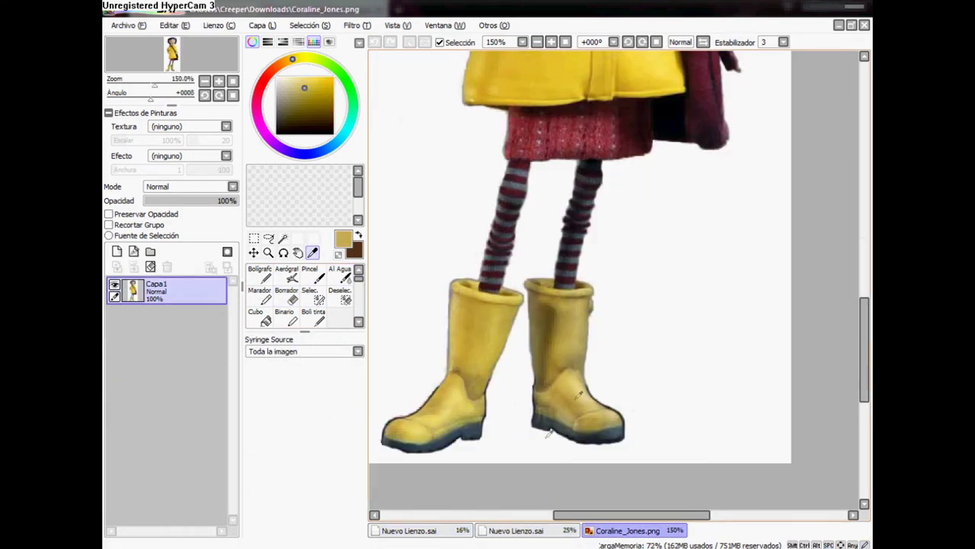
pyautogui.click(560, 358)
pyautogui.hotkey('ctrl', 'shift', 'Tab')
pyautogui.scroll(3, 579, 342)
pyautogui.press('n')
pyautogui.moveTo(476, 221); pyautogui.dragTo(461, 365)
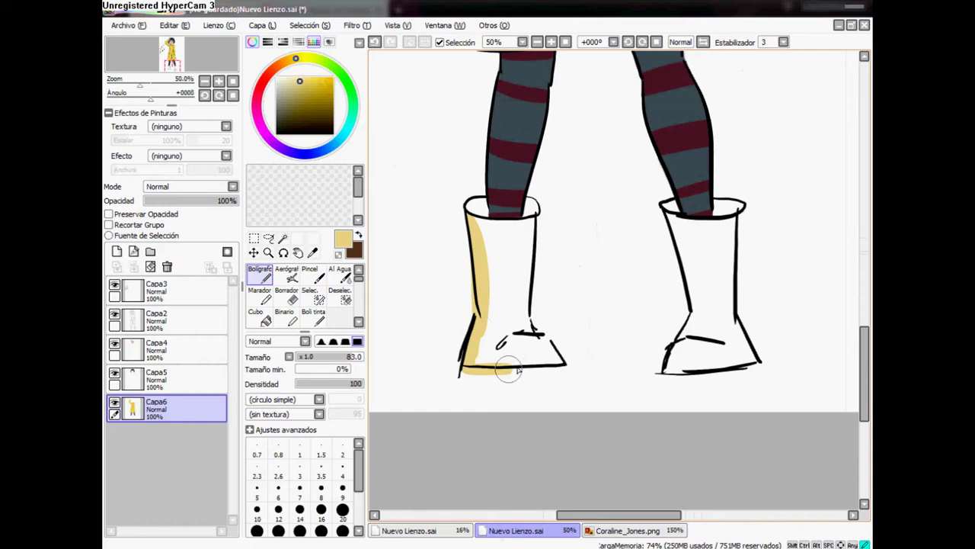
pyautogui.hotkey('ctrl', 'z')
pyautogui.hotkey('ctrl', 'z')
pyautogui.hotkey('ctrl', 'z')
# Step: Paint the shafts of both boots pale yellow with the Bolígrafo at size 83
pyautogui.moveTo(510, 227)
pyautogui.mouseDown()
pyautogui.moveTo(516, 306)
pyautogui.moveTo(497, 285)
pyautogui.moveTo(515, 300)
pyautogui.moveTo(512, 271)
pyautogui.moveTo(529, 284)
pyautogui.moveTo(515, 385)
pyautogui.mouseUp()
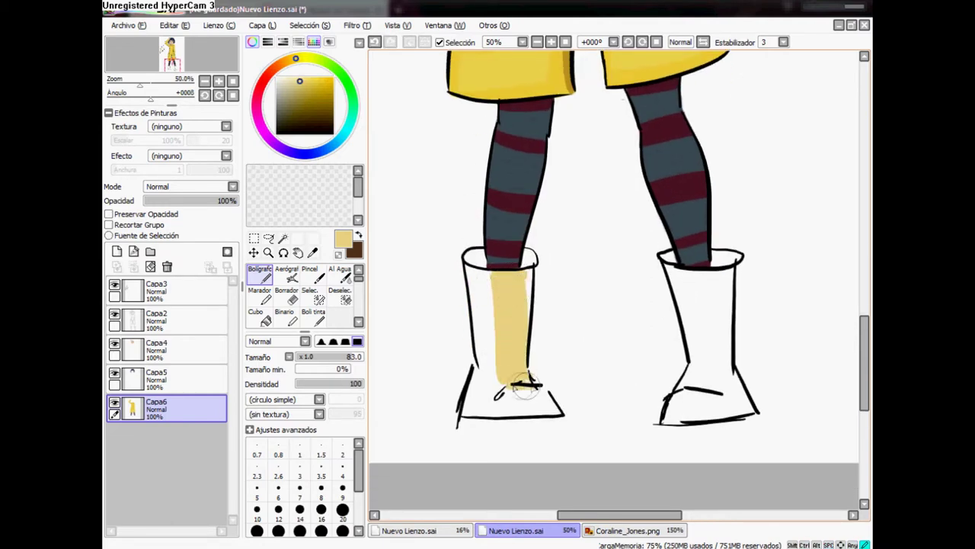
pyautogui.moveTo(560, 298)
pyautogui.mouseDown()
pyautogui.moveTo(534, 272)
pyautogui.moveTo(505, 265)
pyautogui.mouseUp()
pyautogui.moveTo(621, 244)
pyautogui.mouseDown()
pyautogui.moveTo(637, 351)
pyautogui.moveTo(648, 279)
pyautogui.moveTo(632, 242)
pyautogui.moveTo(644, 286)
pyautogui.mouseUp()
# Step: Sample a darker yellow from the reference boots and shade the left boot's shaft with the Pincel at size 38
pyautogui.click(627, 530)
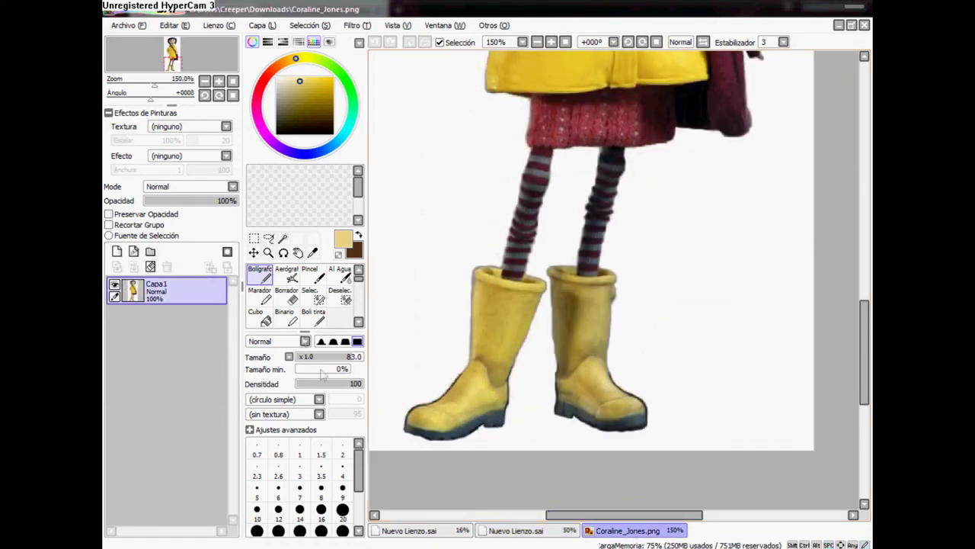
pyautogui.click(340, 276)
pyautogui.click(515, 530)
pyautogui.click(309, 276)
pyautogui.moveTo(511, 256)
pyautogui.mouseDown()
pyautogui.moveTo(500, 325)
pyautogui.moveTo(492, 253)
pyautogui.moveTo(503, 285)
pyautogui.mouseUp()
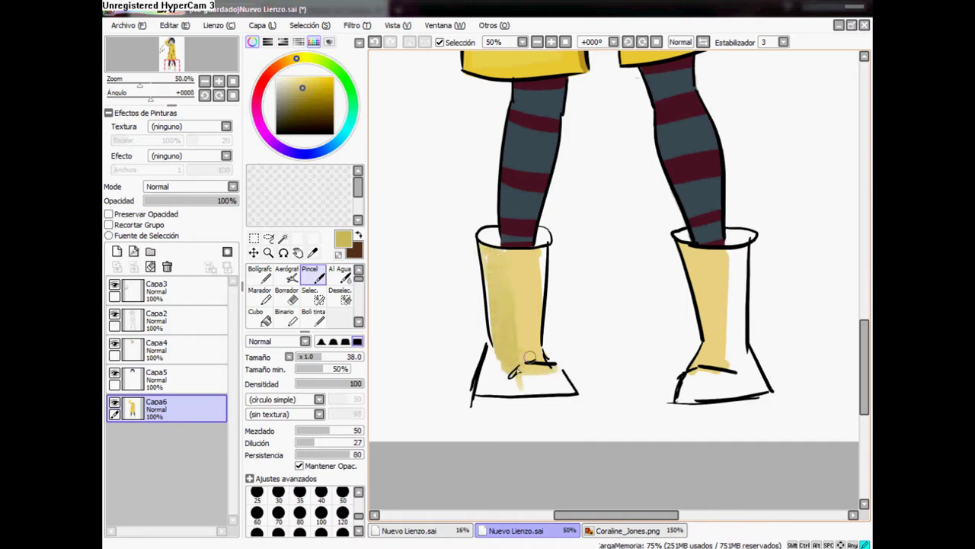
pyautogui.hotkey('ctrl', 'z')
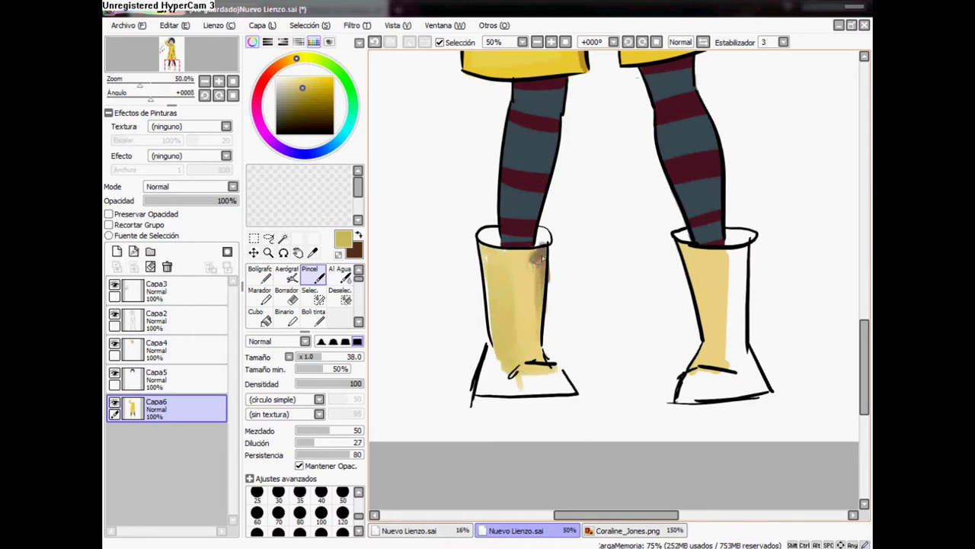
# Step: Cover the feet and remaining edges of both boots with blended darker yellow using the Pincel
pyautogui.moveTo(483, 304)
pyautogui.mouseDown()
pyautogui.moveTo(480, 396)
pyautogui.moveTo(564, 381)
pyautogui.moveTo(503, 383)
pyautogui.mouseUp()
pyautogui.moveTo(490, 350); pyautogui.dragTo(485, 256)
pyautogui.moveTo(732, 253)
pyautogui.mouseDown()
pyautogui.moveTo(733, 368)
pyautogui.moveTo(680, 390)
pyautogui.moveTo(734, 389)
pyautogui.moveTo(741, 259)
pyautogui.moveTo(739, 305)
pyautogui.mouseUp()
pyautogui.moveTo(685, 252); pyautogui.dragTo(677, 257)
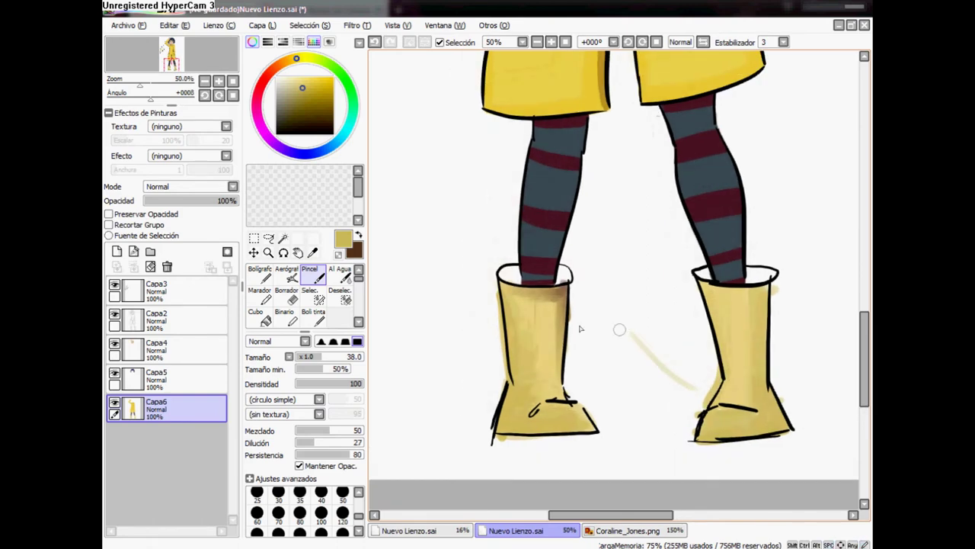
# Step: Sample a dark olive brown from the reference boots and paint the inside of both boot openings with the Bolígrafo
pyautogui.hotkey('ctrl', 'Tab')
pyautogui.keyDown('alt'); pyautogui.click(574, 303); pyautogui.keyUp('alt')
pyautogui.hotkey('ctrl', 'shift', 'Tab')
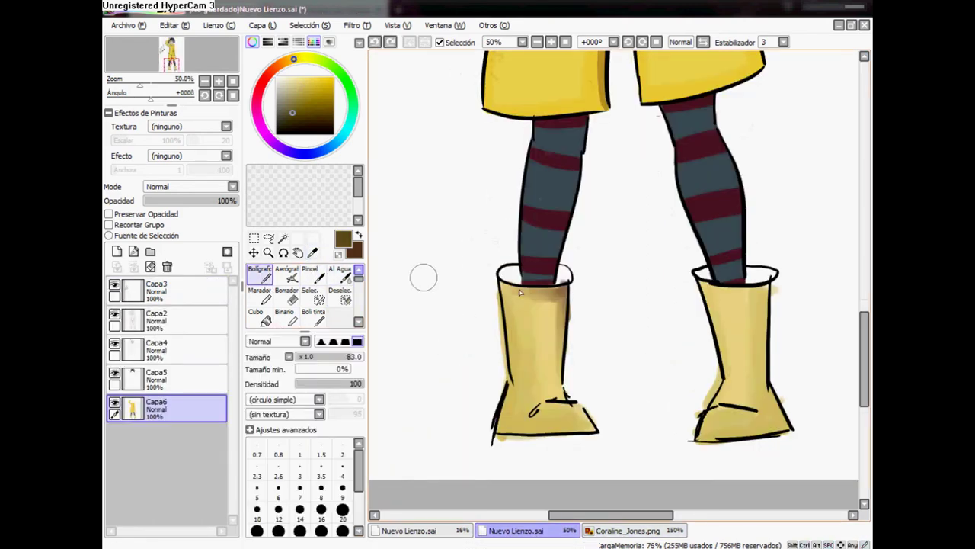
pyautogui.moveTo(560, 274)
pyautogui.mouseDown()
pyautogui.moveTo(512, 284)
pyautogui.moveTo(515, 276)
pyautogui.mouseUp()
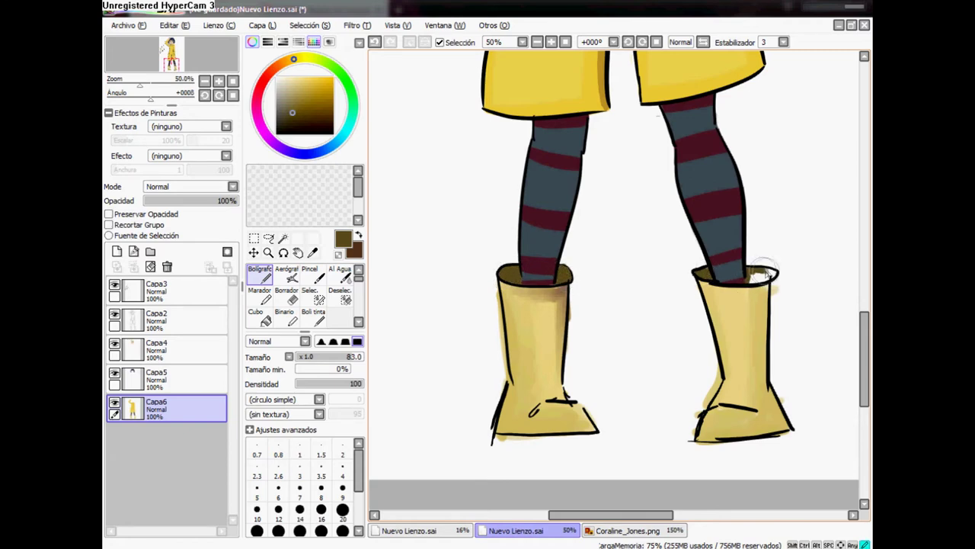
# Step: Erase the yellow spilling past the outlines of both boots with the Borrador at size 9
pyautogui.scroll(-2, 460, 214)
pyautogui.scroll(2, 384, 261)
pyautogui.press('e')
pyautogui.moveTo(564, 114)
pyautogui.mouseDown()
pyautogui.moveTo(580, 243)
pyautogui.moveTo(576, 352)
pyautogui.moveTo(556, 440)
pyautogui.mouseUp()
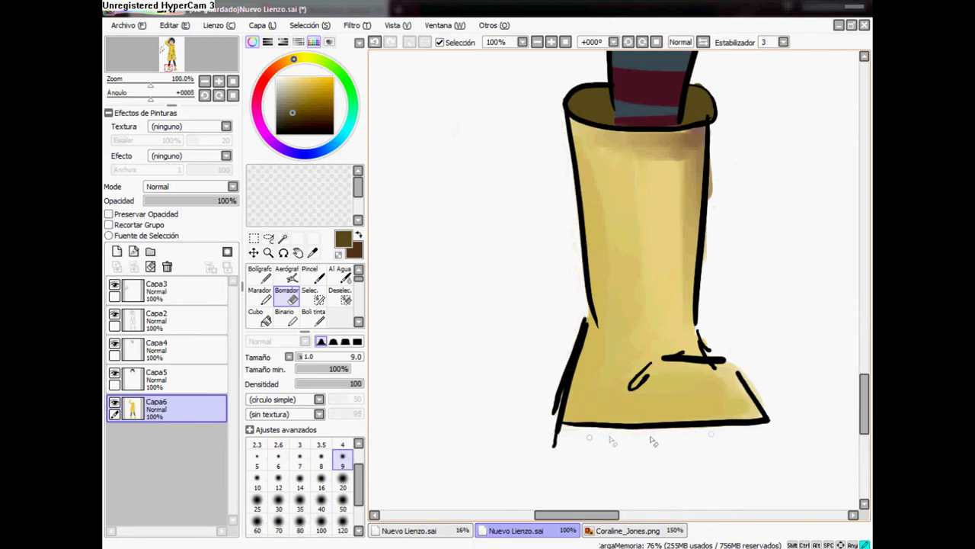
pyautogui.moveTo(705, 437); pyautogui.dragTo(656, 349)
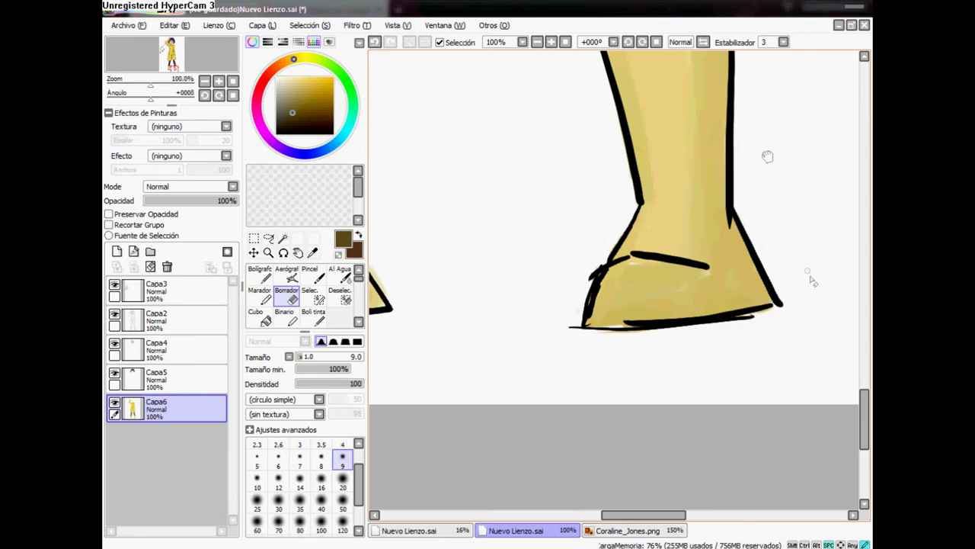
pyautogui.moveTo(768, 156); pyautogui.dragTo(767, 214)
# Step: Clear the palette swatches from Capa3 and make the hair layer Capa5 active
pyautogui.scroll(-2, 653, 278)
pyautogui.click(205, 81)
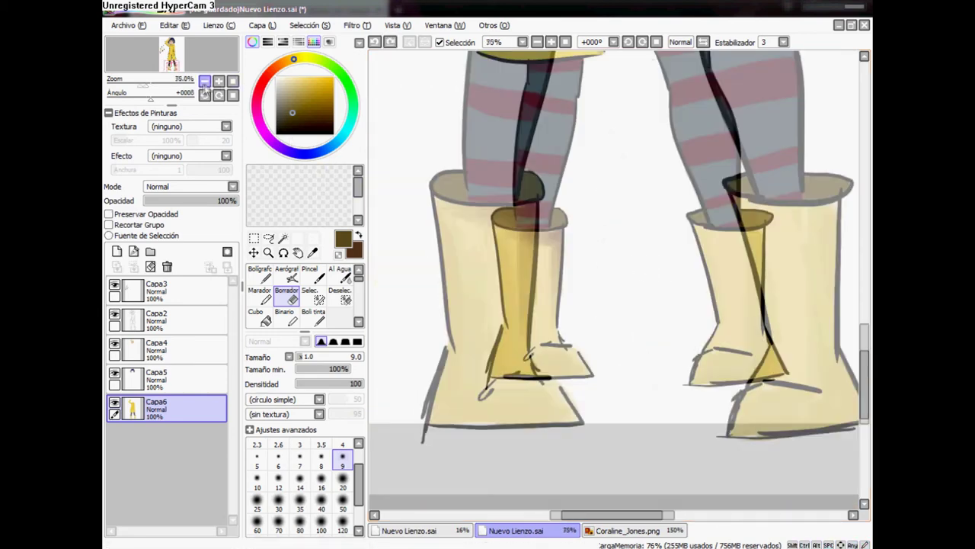
pyautogui.click(205, 81)
pyautogui.click(204, 80)
pyautogui.click(207, 293)
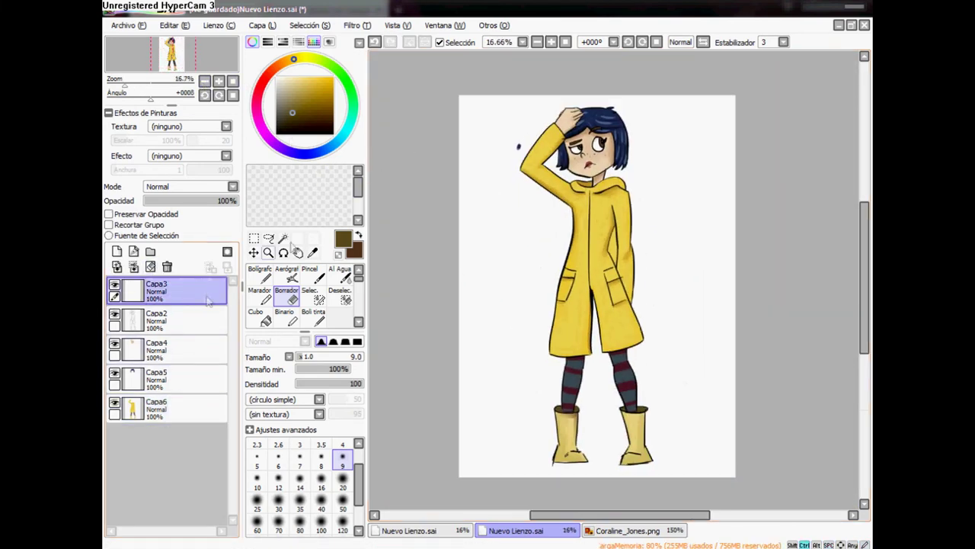
pyautogui.hotkey('ctrl', 'e')
pyautogui.hotkey('ctrl', 'e')
pyautogui.hotkey('ctrl', 'e')
pyautogui.hotkey('ctrl', 'e')
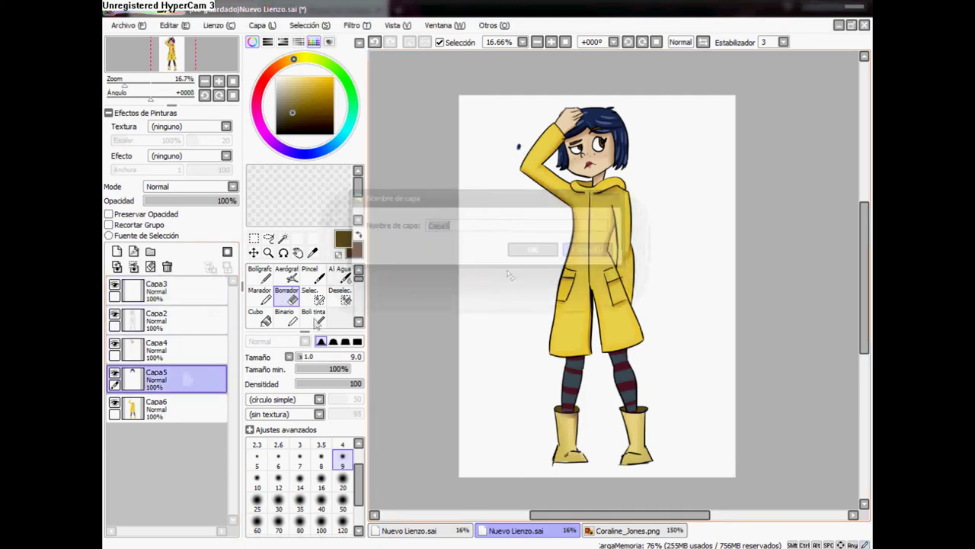